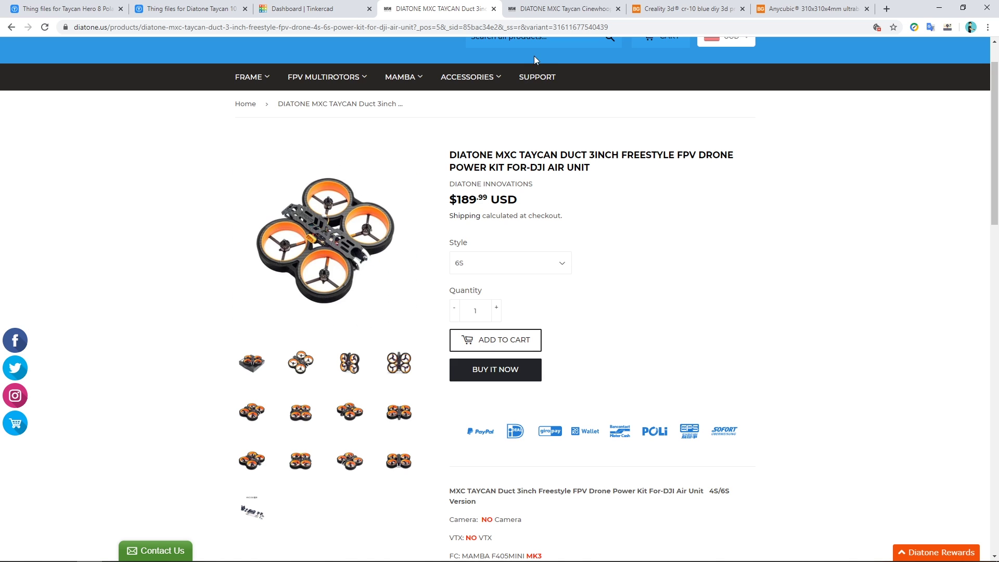
- Bring up the Diatone MXC Taycan Cinewhoop accessories page ($10.99, MXC3 GOPRO8 mount)
click(574, 11)
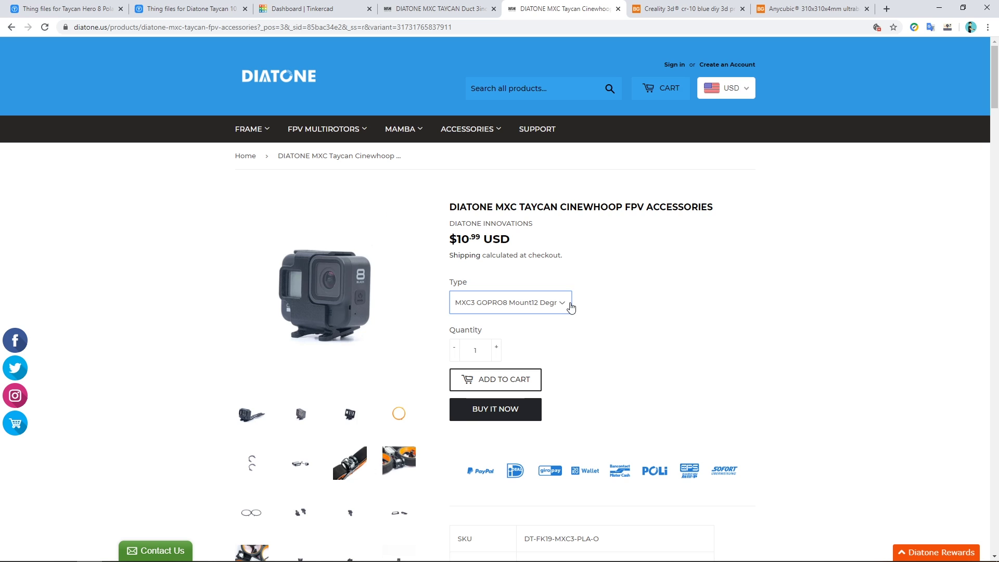
- Skim the Taycan accessory spec tables, then move to the Banggood Creality CR-10 Blue kit listing (£375.33)
scroll(626, 351, down, 8)
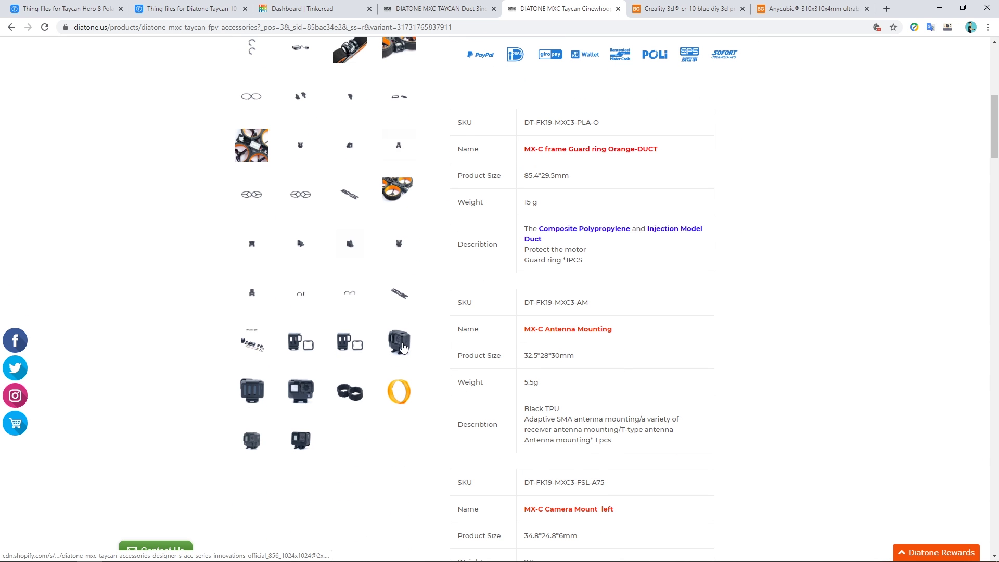
scroll(402, 348, up, 6)
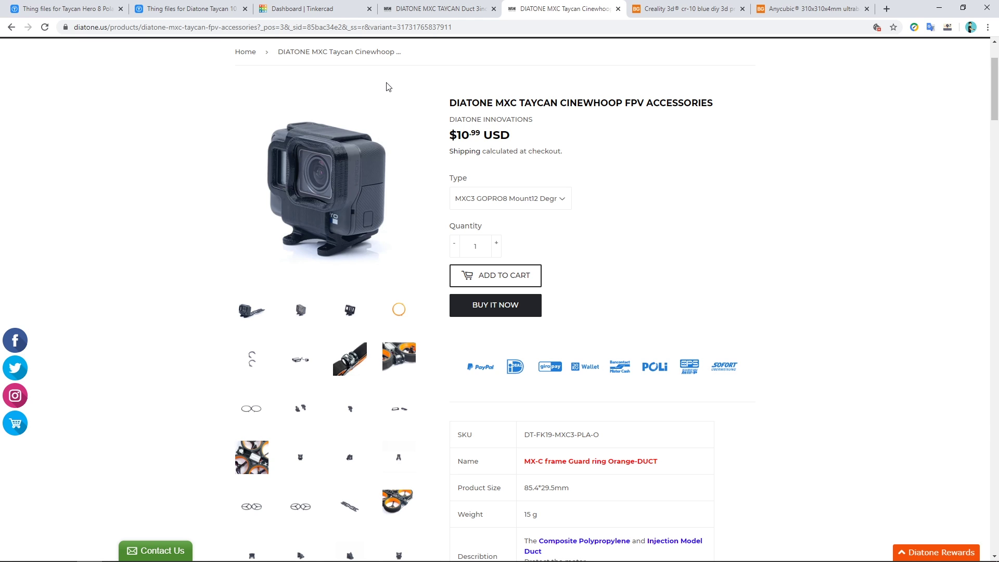
click(683, 14)
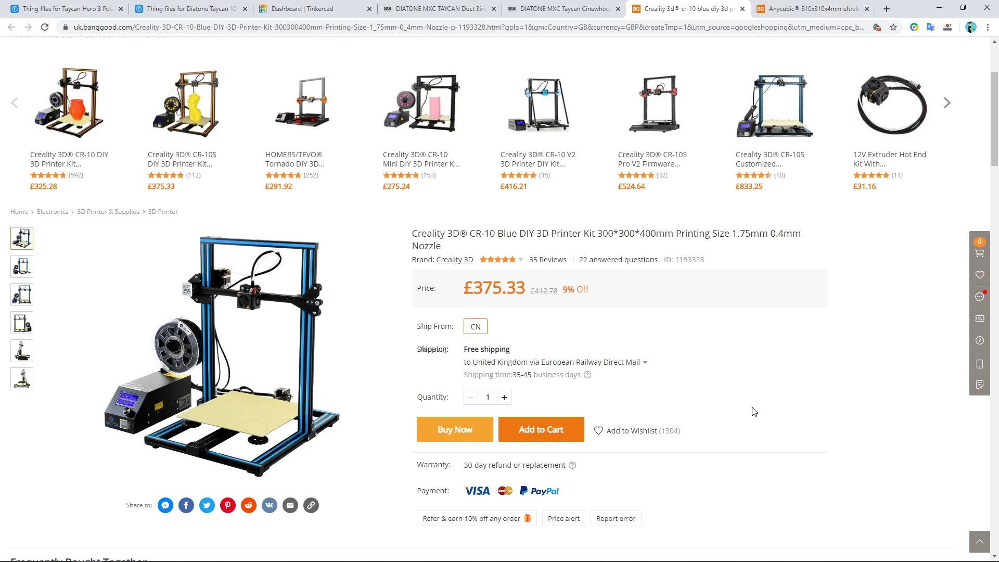
mouse_move(260, 401)
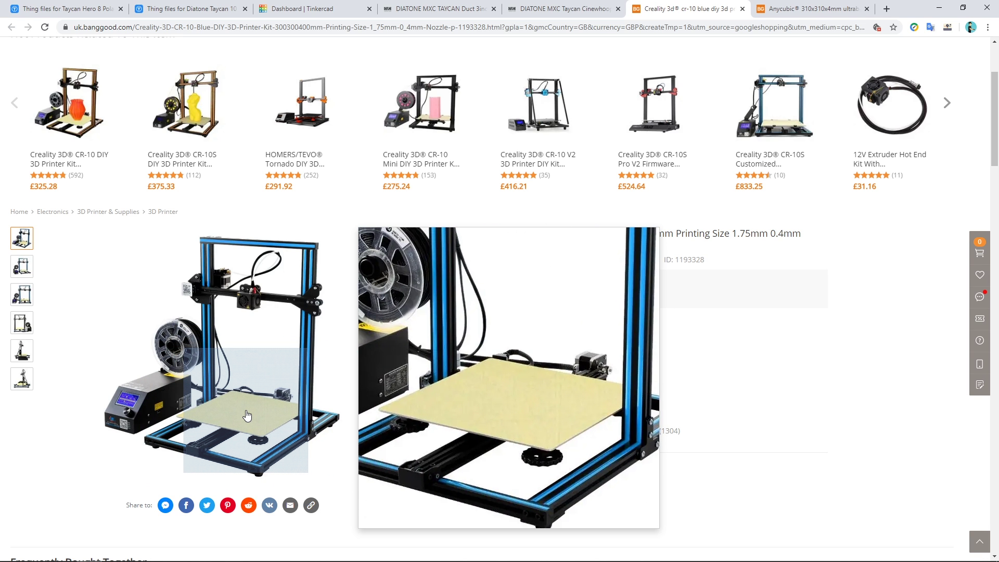
click(803, 11)
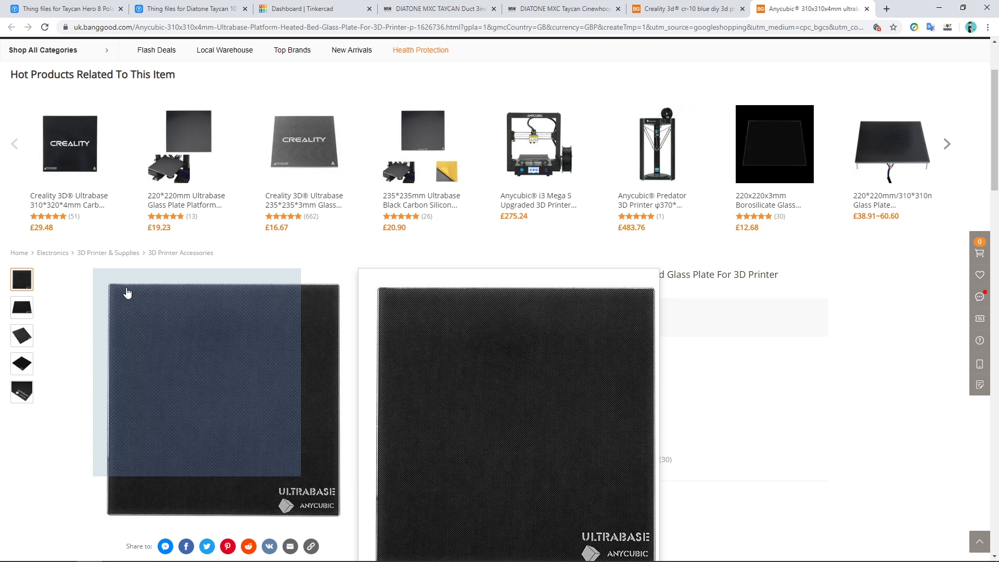
- Look over the Anycubic Ultrabase listing, then move to the Taycan Hero 8 mount's Thing Files page
mouse_move(254, 446)
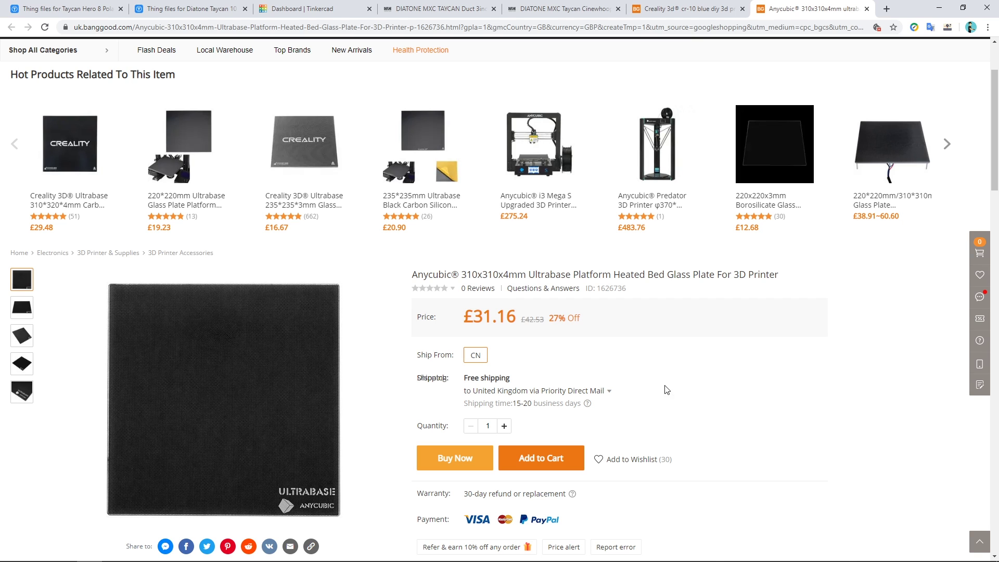
mouse_move(261, 353)
mouse_move(587, 403)
key(ctrl+Tab)
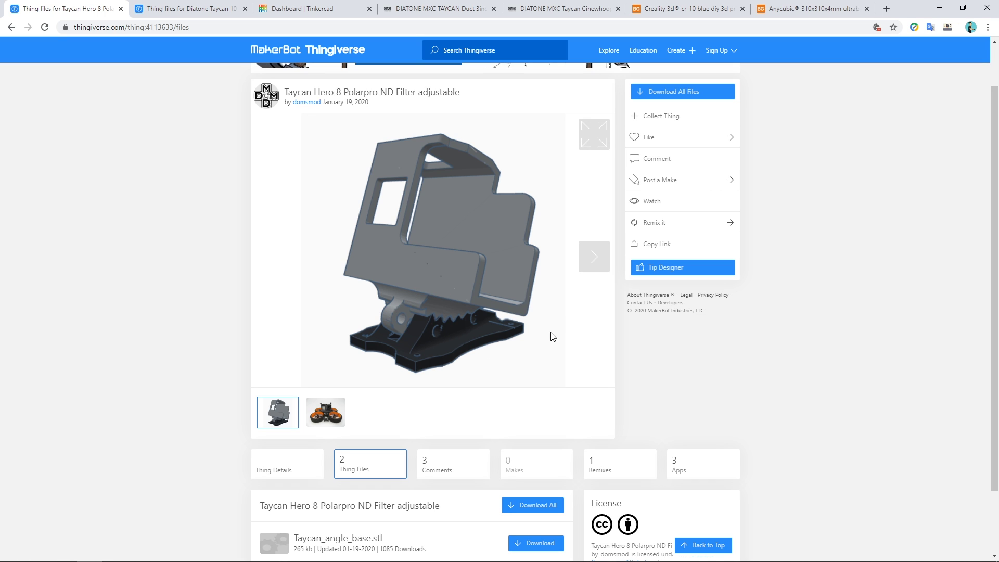
- Show the Diatone Taycan 10 degree GoPro Hero 7 mount V2 files page with its 114 kb STL
click(190, 10)
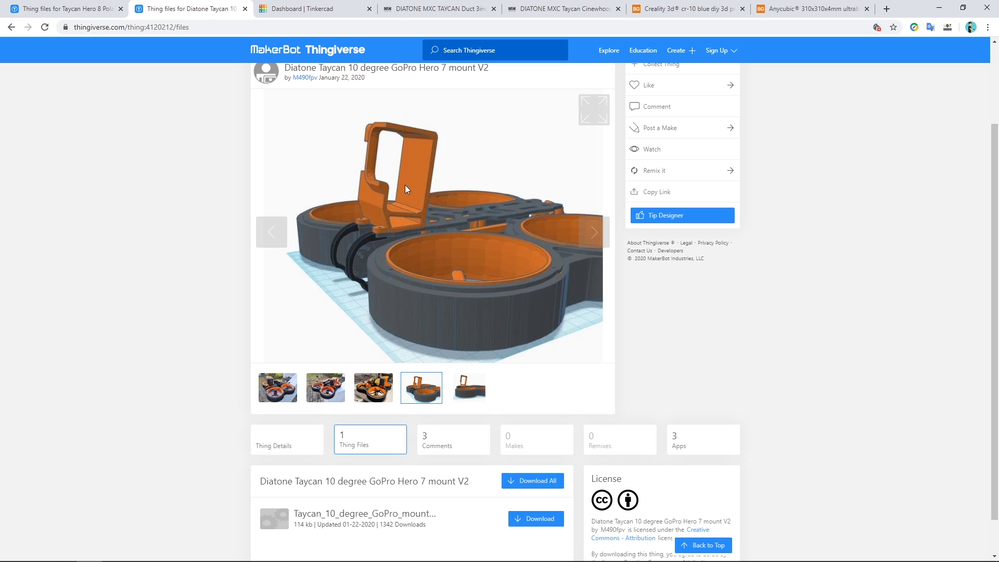
- Compare the two Thingiverse mount pages, then bring up the empty Tinkercad dashboard
click(81, 15)
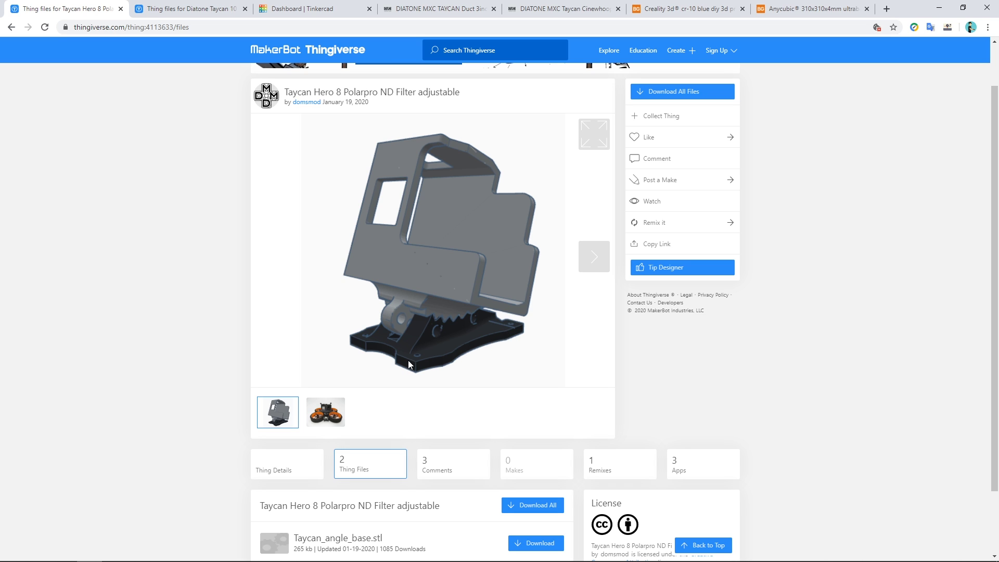
click(174, 11)
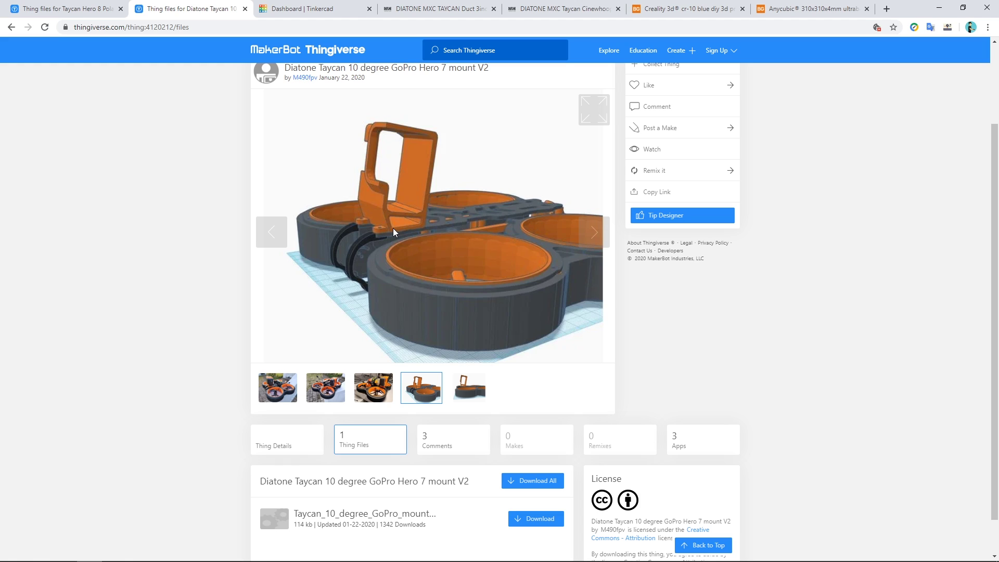
click(320, 10)
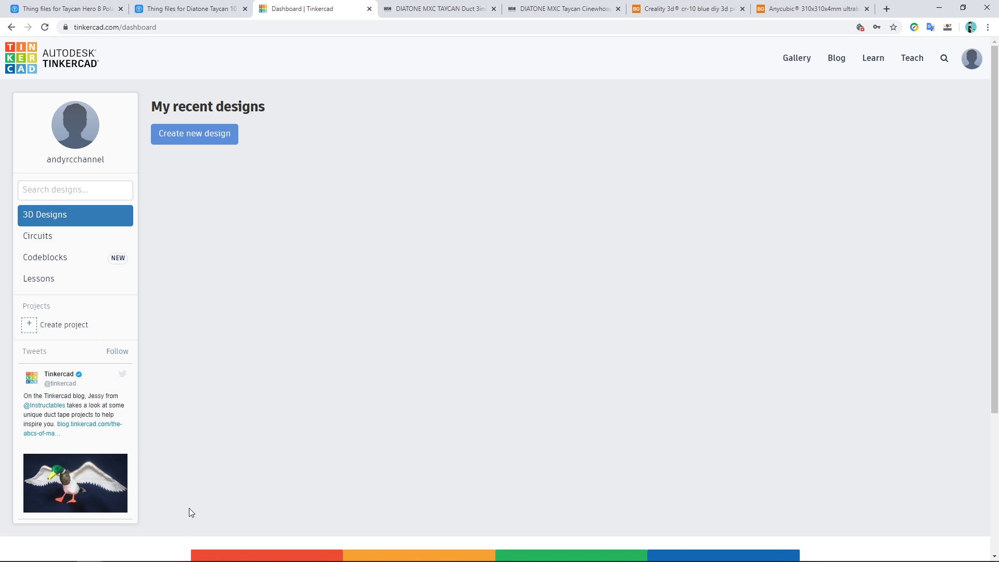
- Bring Ultimaker Cura forward, showing the CCR10_driftpod model on the Creality CR-10 plate
mouse_move(144, 556)
click(142, 552)
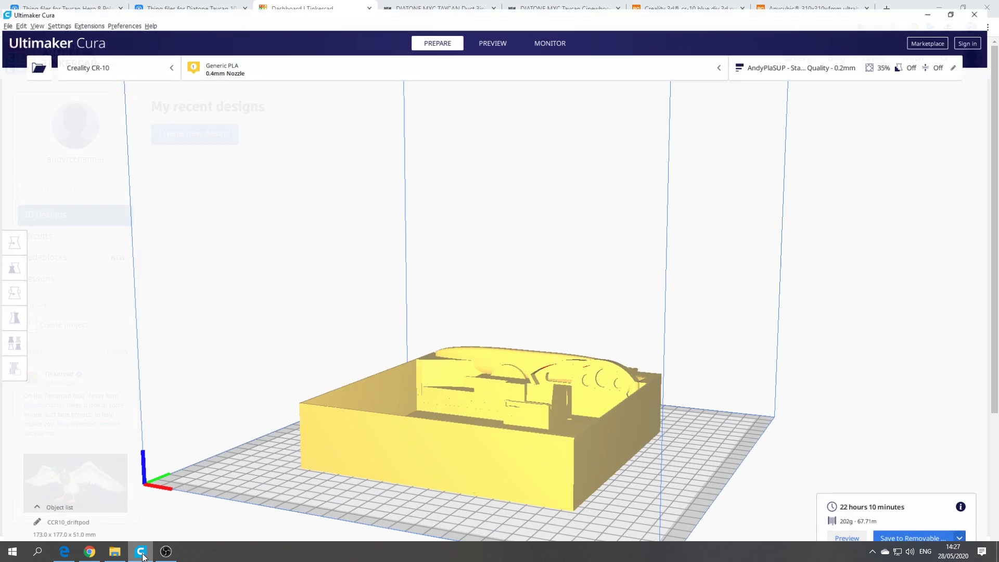
right_drag(597, 399, 280, 360)
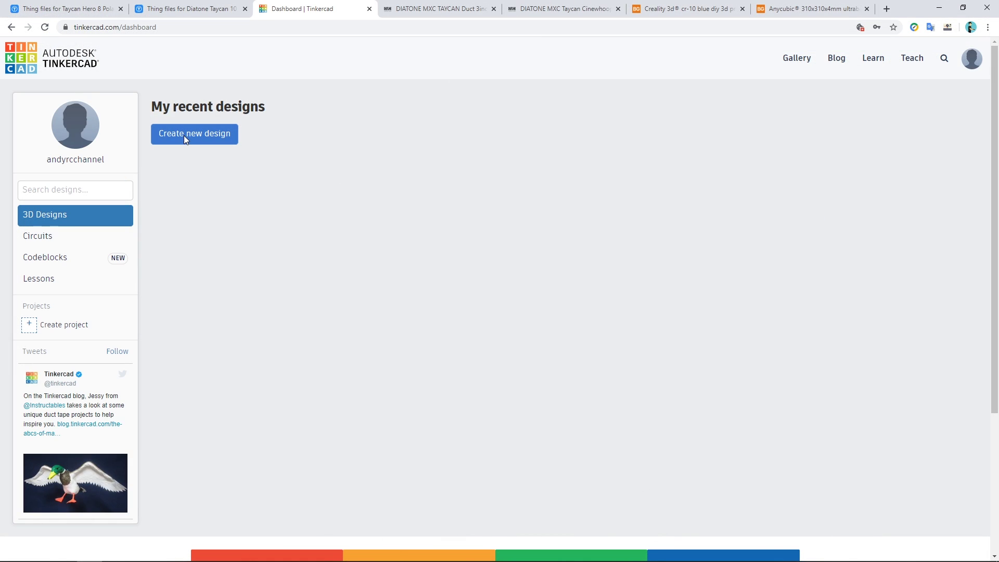
- Create the new design Fabulous Amur-Fyyran, start an import, and return to the Taycan Hero 8 files
click(187, 136)
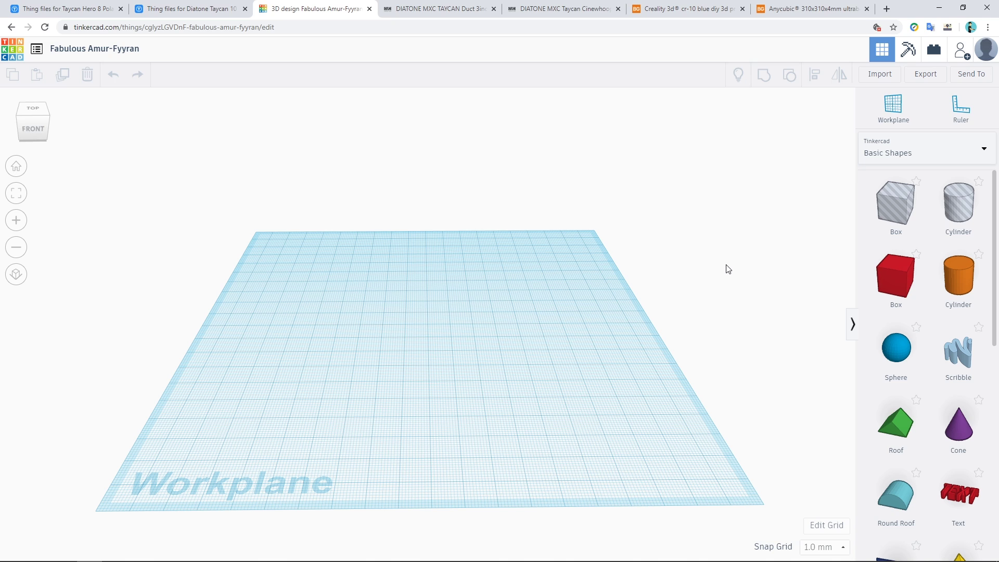
click(881, 75)
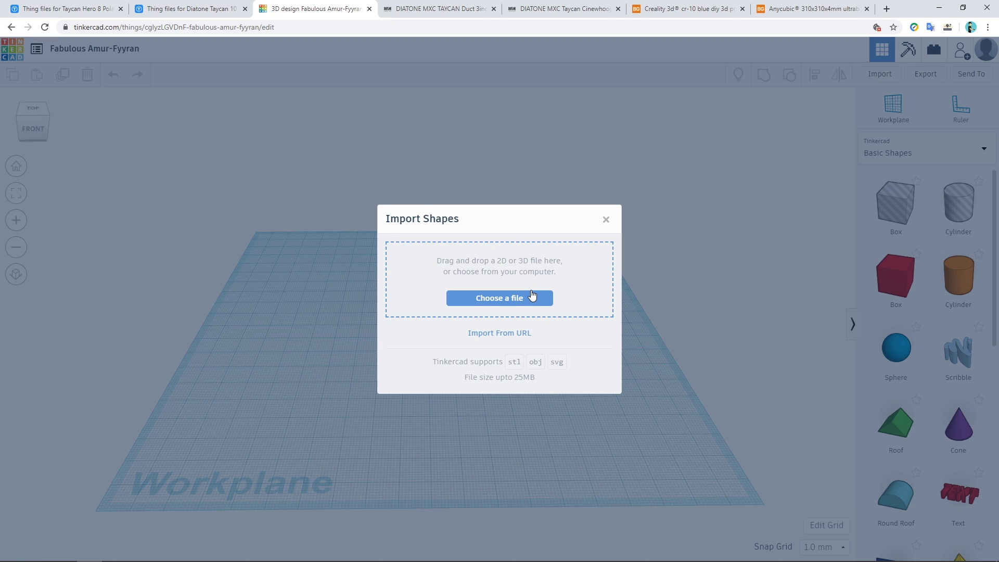
click(46, 10)
scroll(140, 368, down, 1)
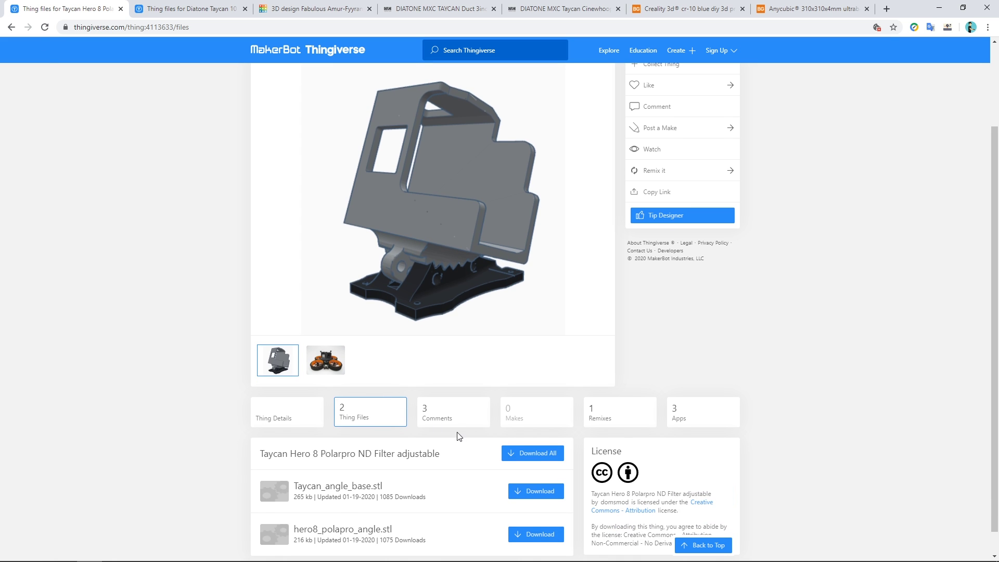
- Download Taycan_angle_base.stl and the Taycan 10 degree GoPro mount STL, then return to Tinkercad
click(541, 497)
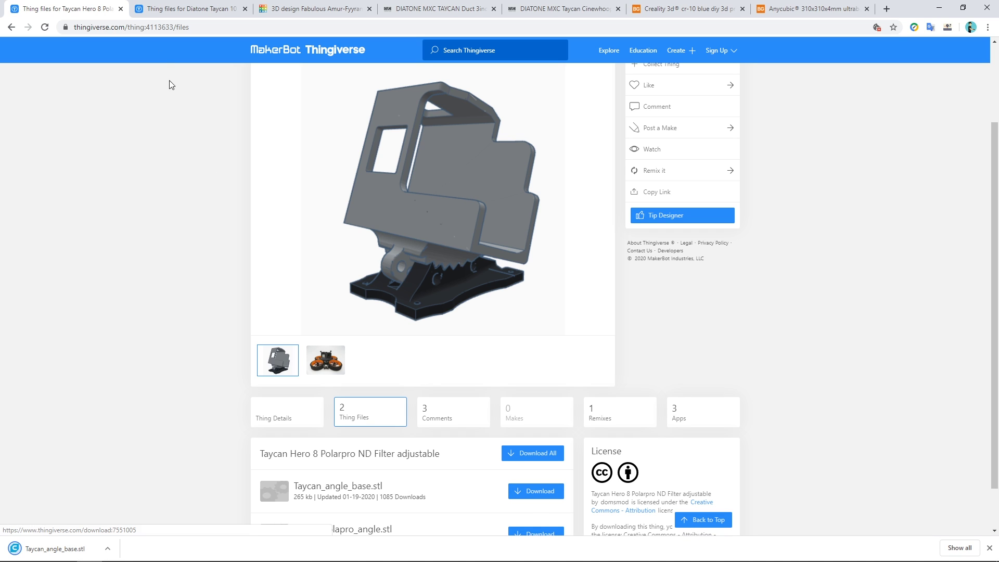
click(162, 7)
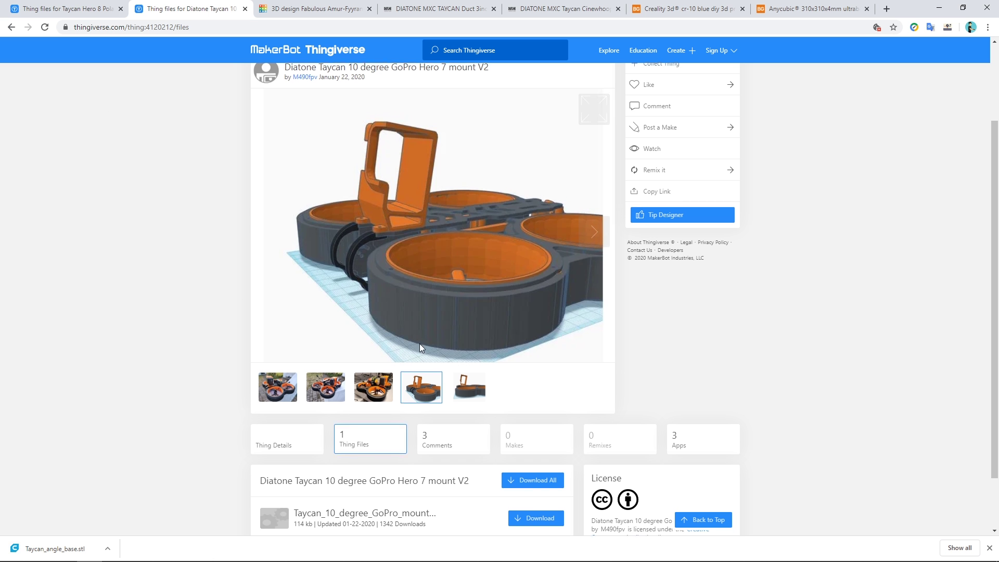
scroll(419, 344, down, 2)
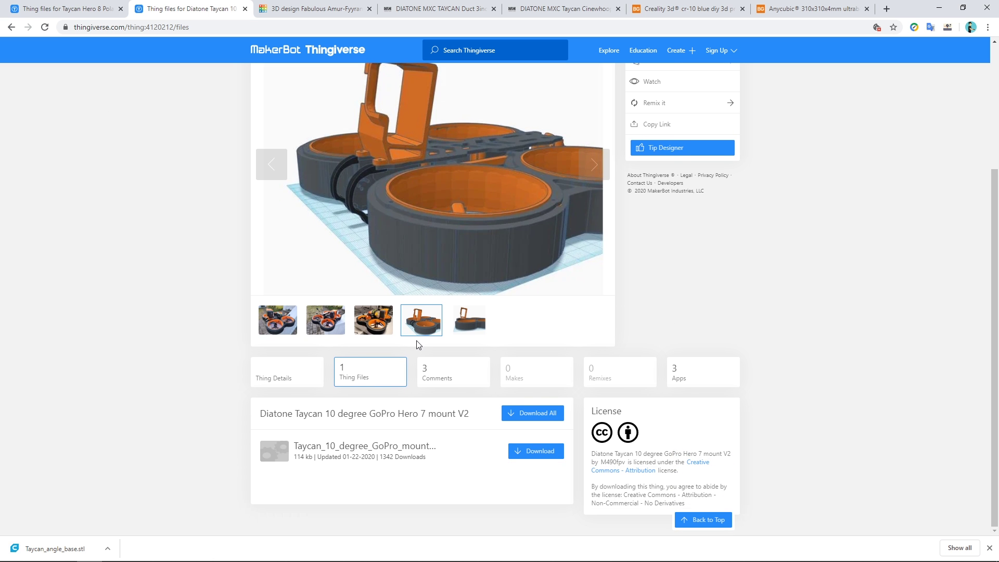
click(533, 451)
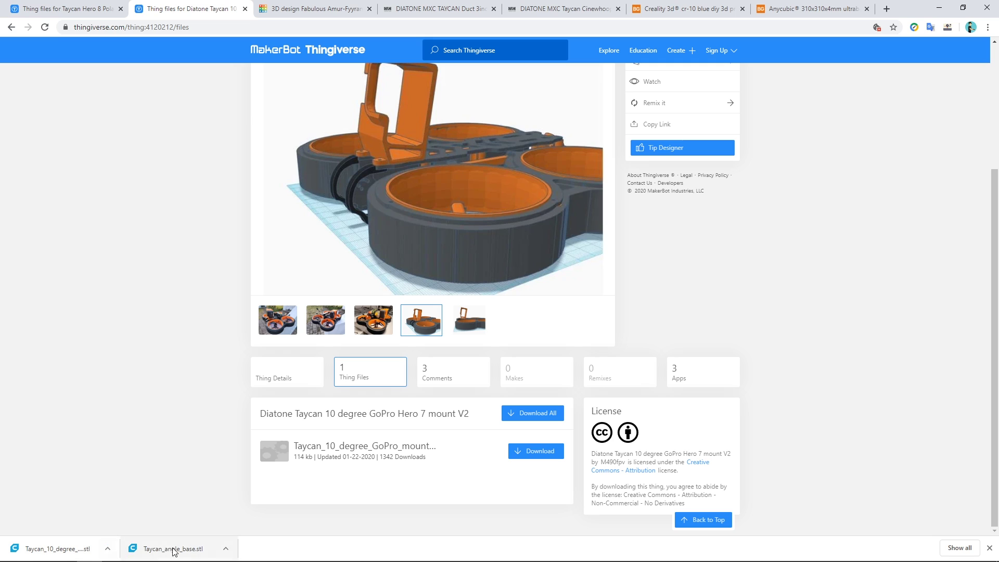
click(990, 548)
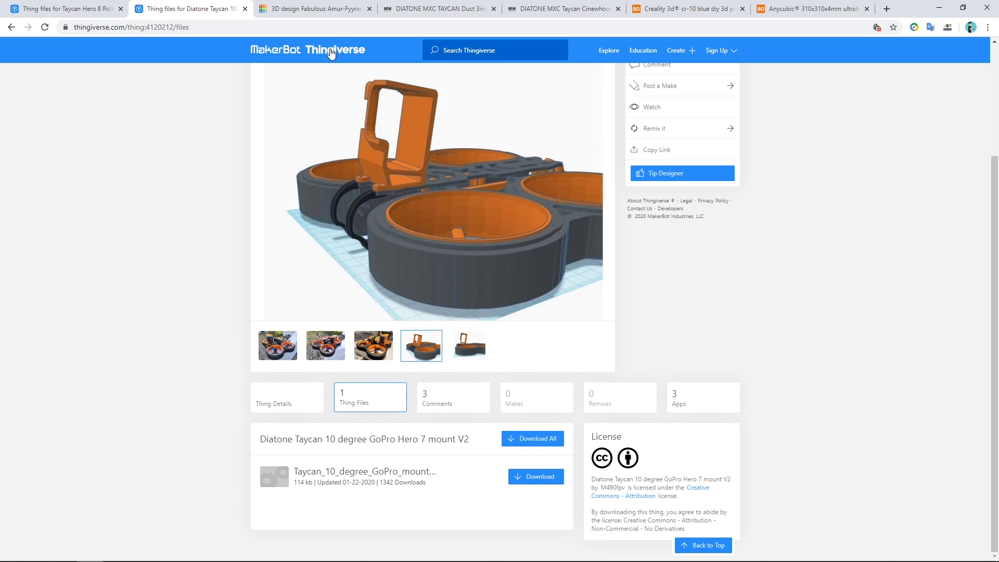
click(333, 8)
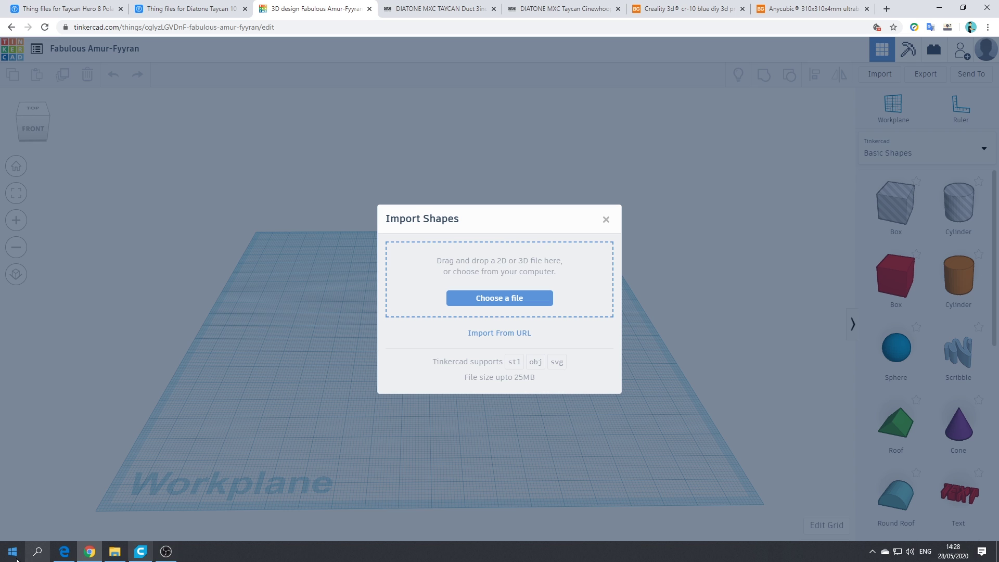
- Import Taycan_angle_base.stl at scale 100 as a 55.8 × 38 × 13.05 mm base plate
click(115, 552)
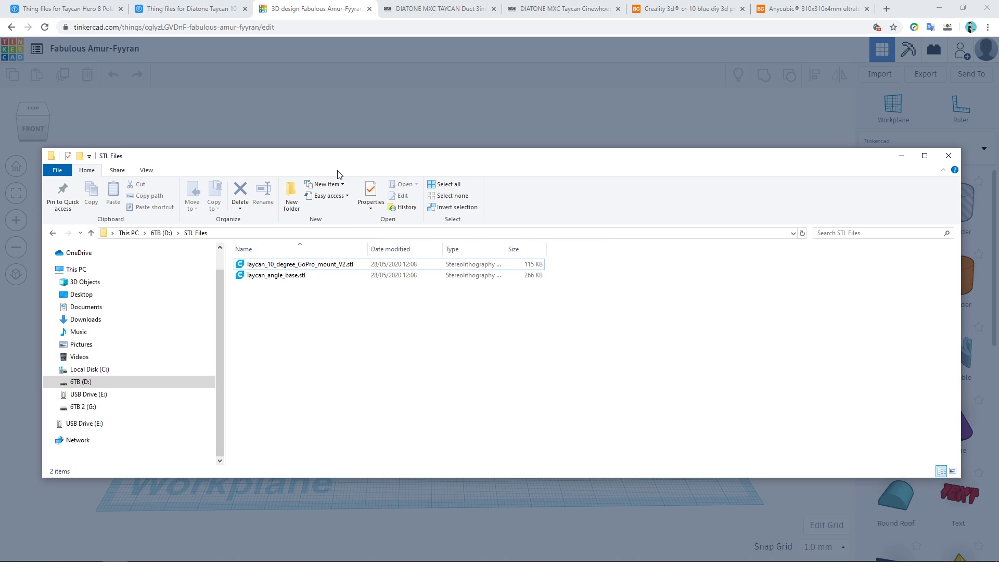
drag(341, 161, 936, 128)
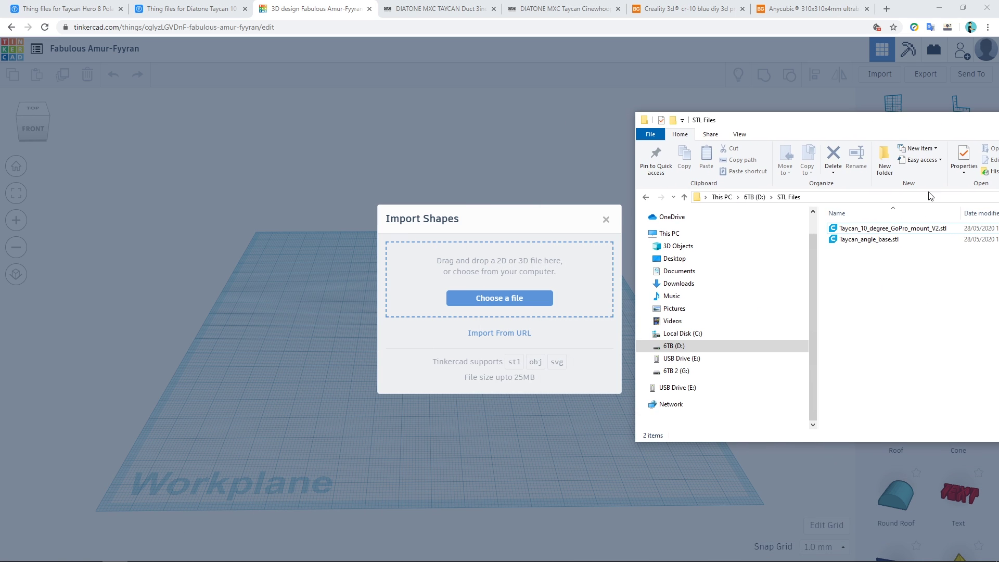
click(869, 239)
drag(869, 239, 508, 280)
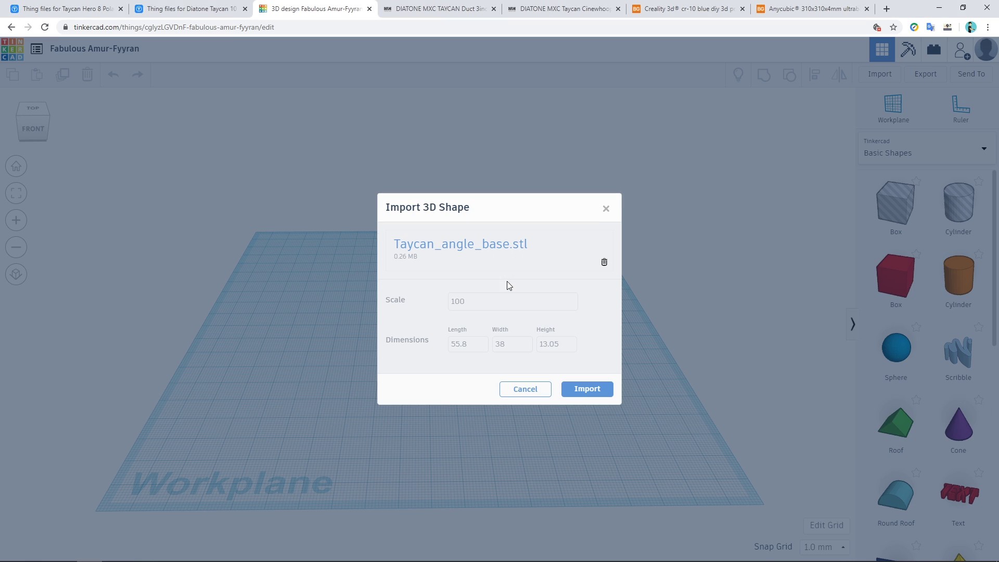
click(593, 391)
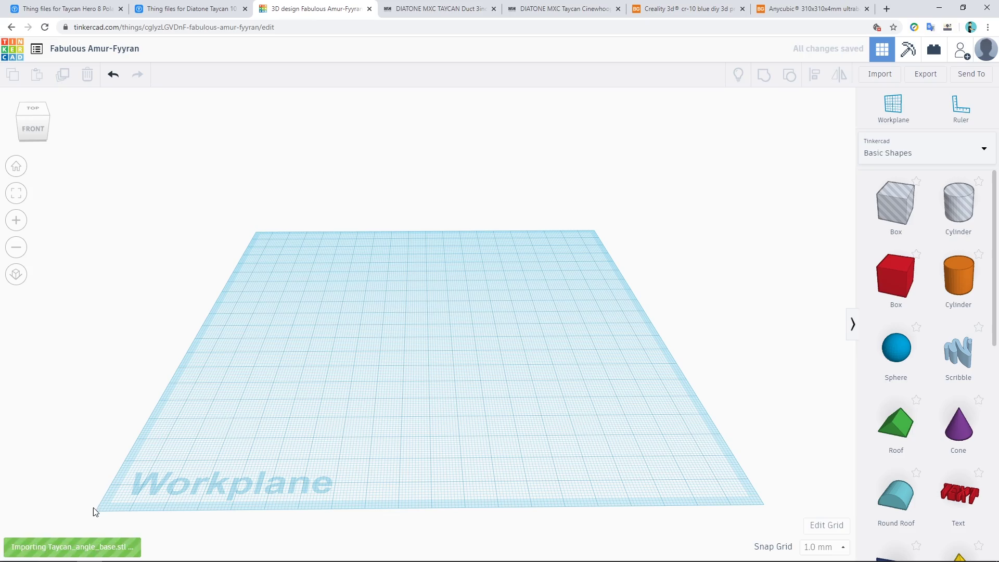
right_drag(553, 368, 617, 351)
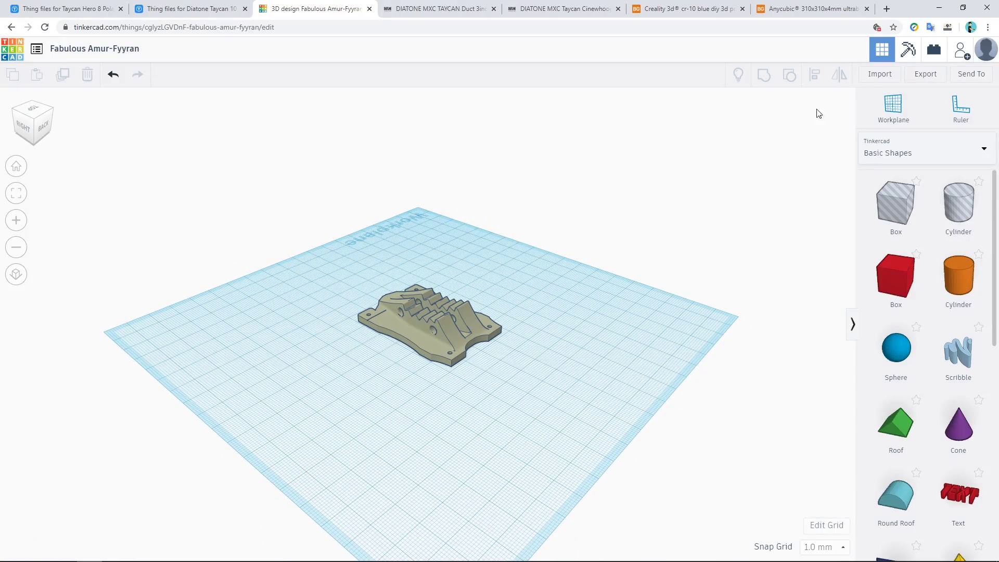
- Zoom in on the imported base plate and undo the last edit made to it
scroll(479, 366, up, 5)
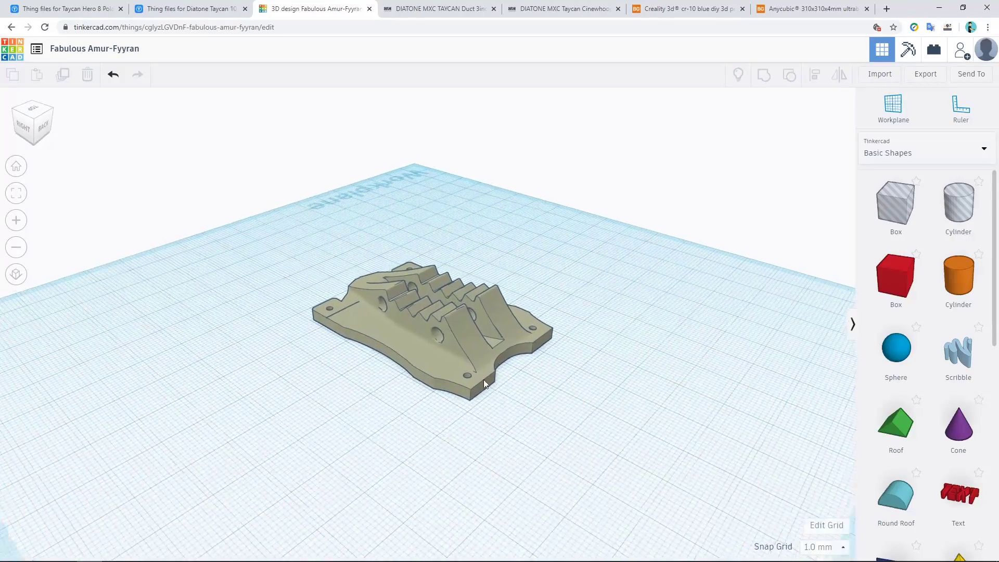
key(ctrl+z)
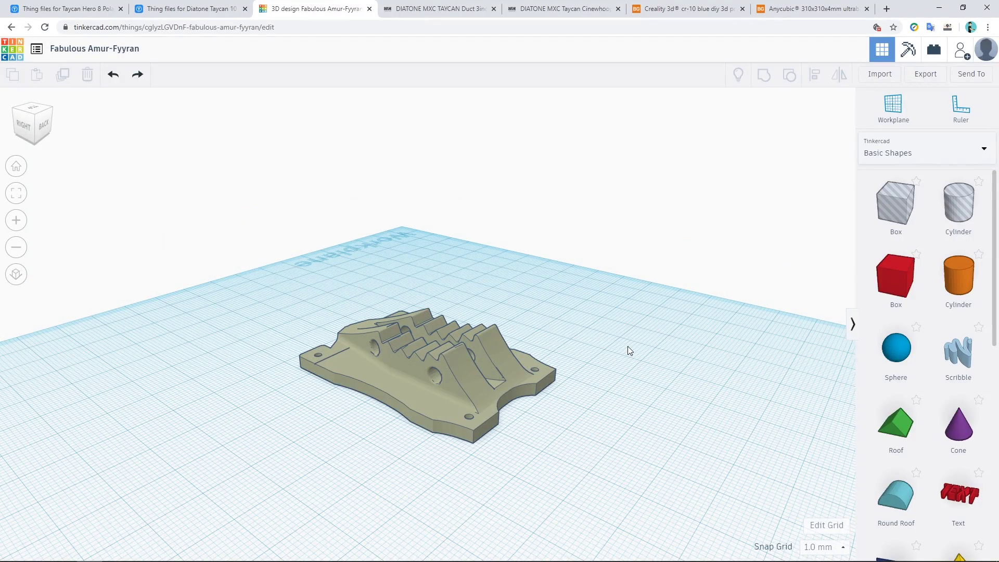
click(135, 52)
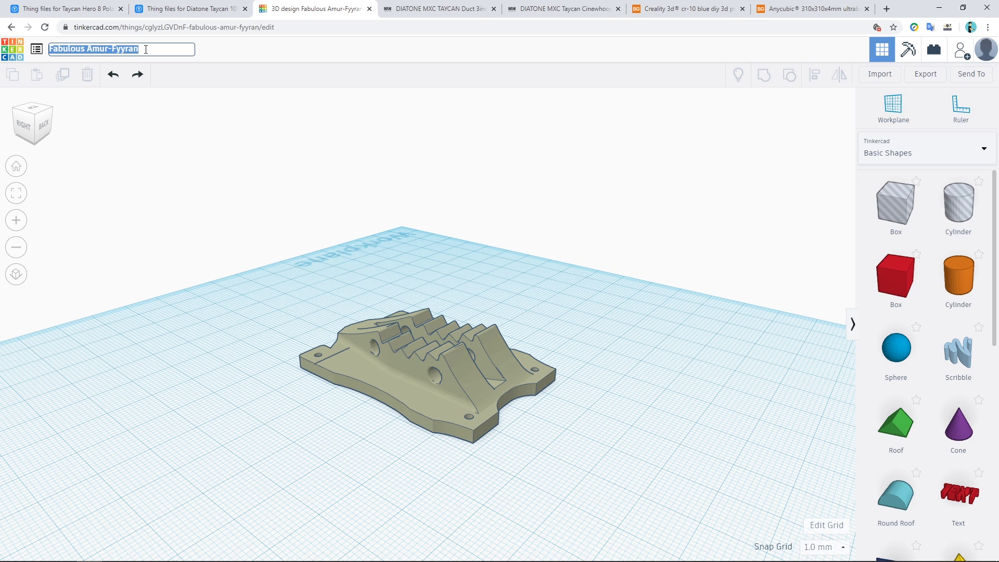
- Rename the design from Fabulous Amur-Fyyran to taycanmount
text(taycanmount)
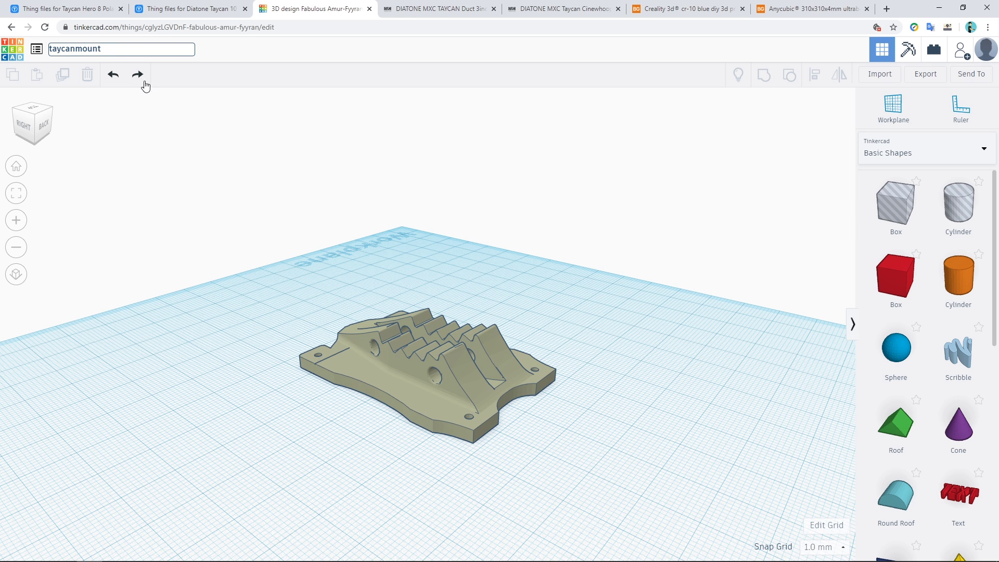
key(Return)
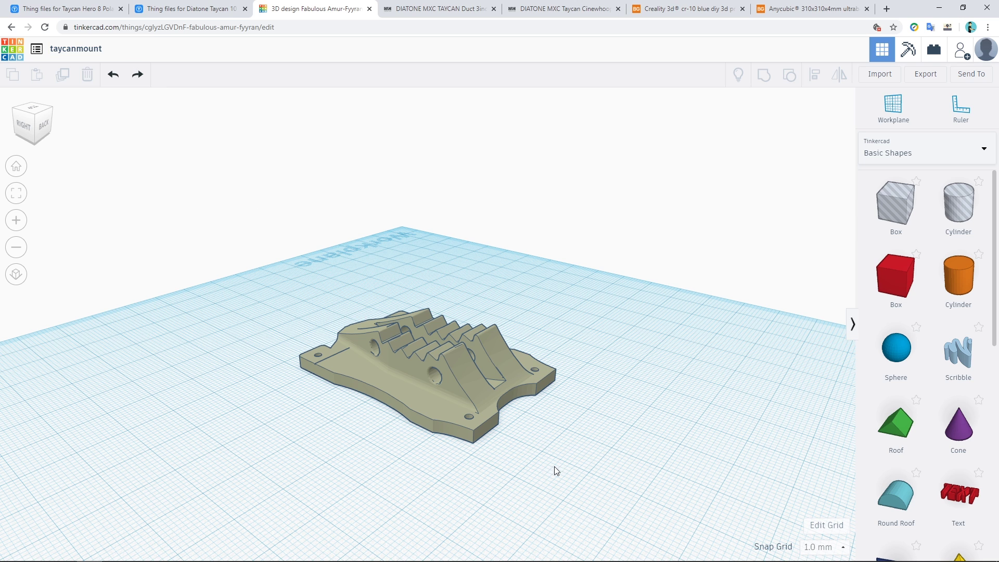
right_drag(555, 471, 354, 345)
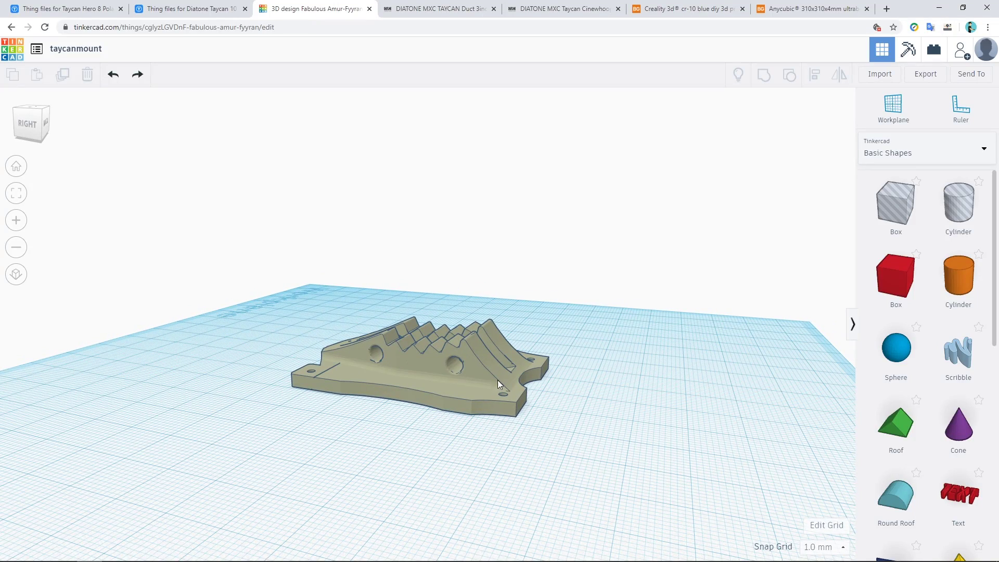
right_drag(497, 380, 588, 401)
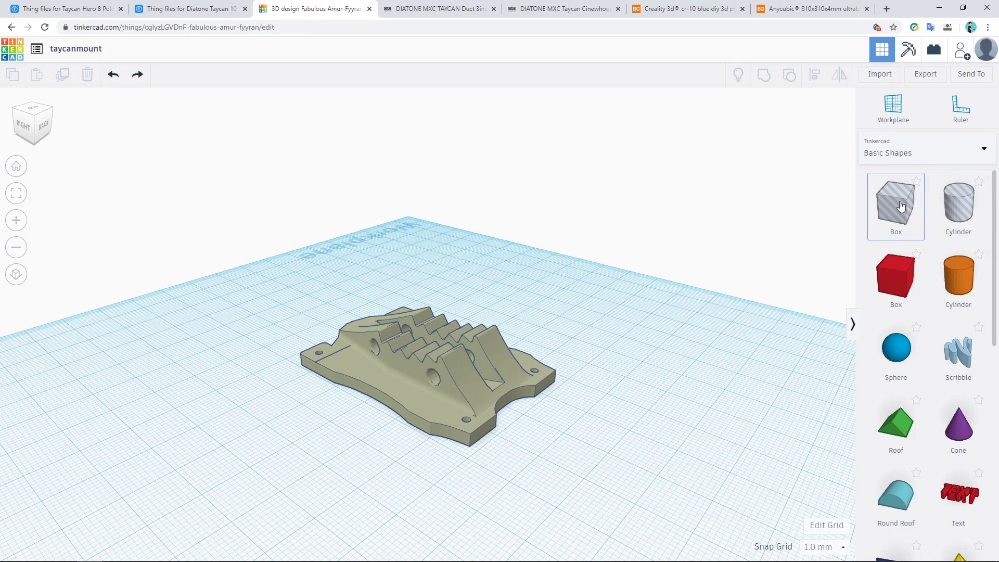
- Place a box hole and stretch its length and width to enclose the imported base plate
drag(900, 205, 585, 480)
right_drag(734, 467, 343, 463)
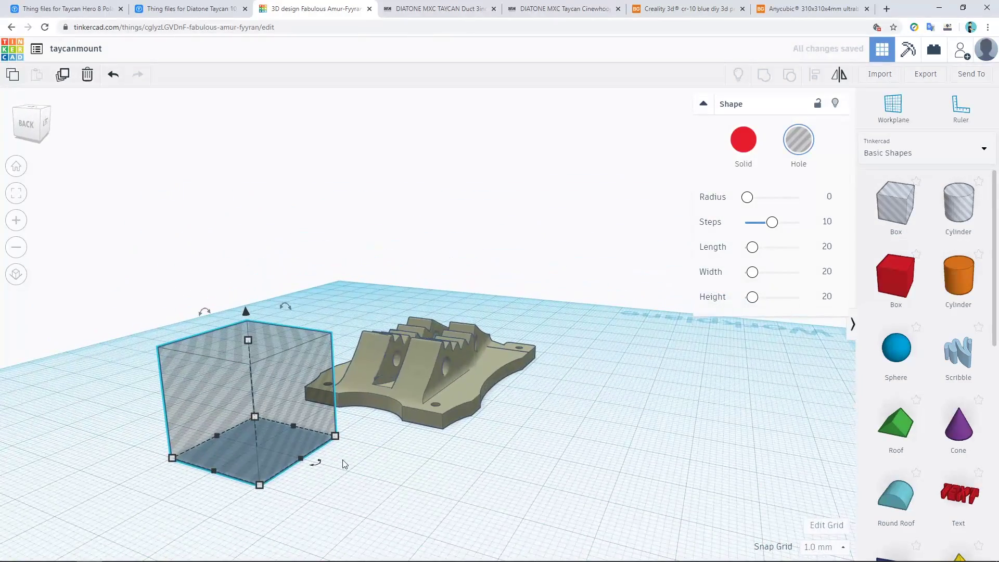
drag(300, 459, 418, 513)
right_drag(521, 476, 280, 392)
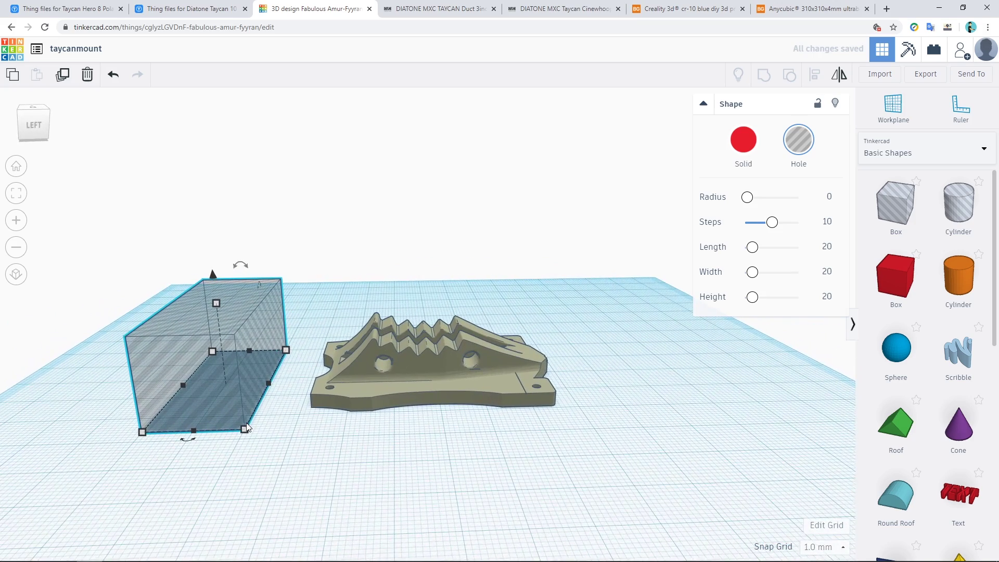
drag(270, 382, 606, 378)
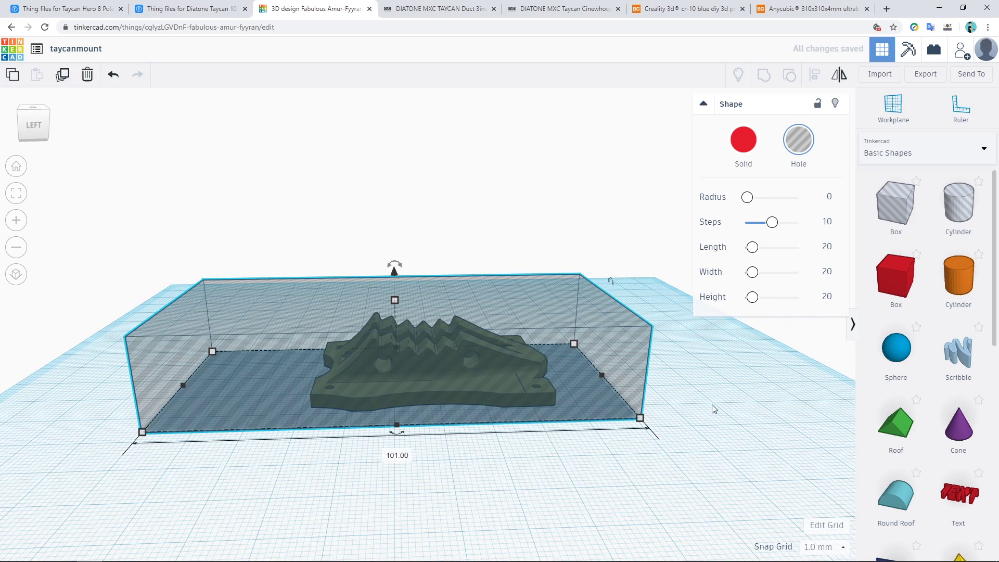
right_drag(714, 409, 436, 495)
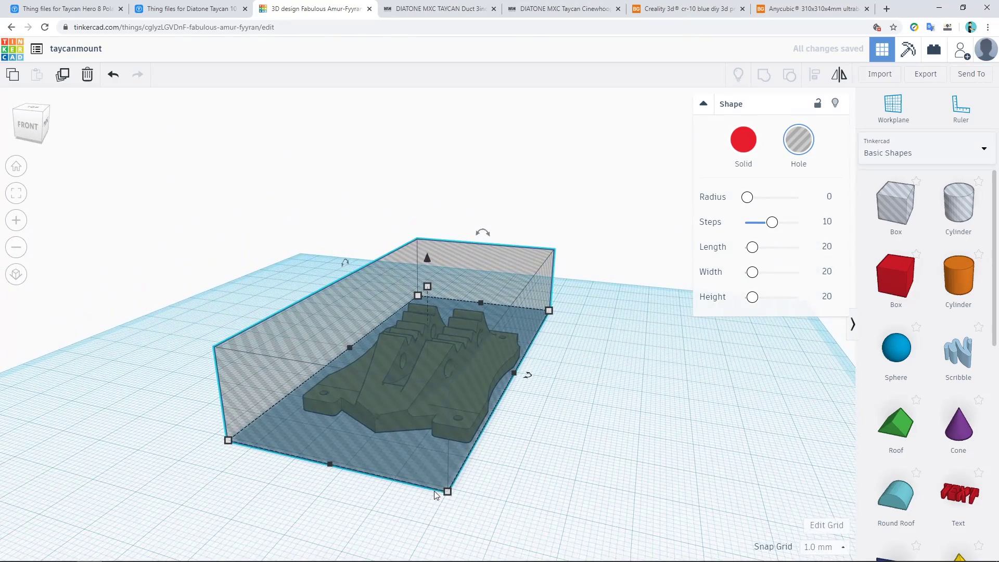
drag(447, 492, 468, 497)
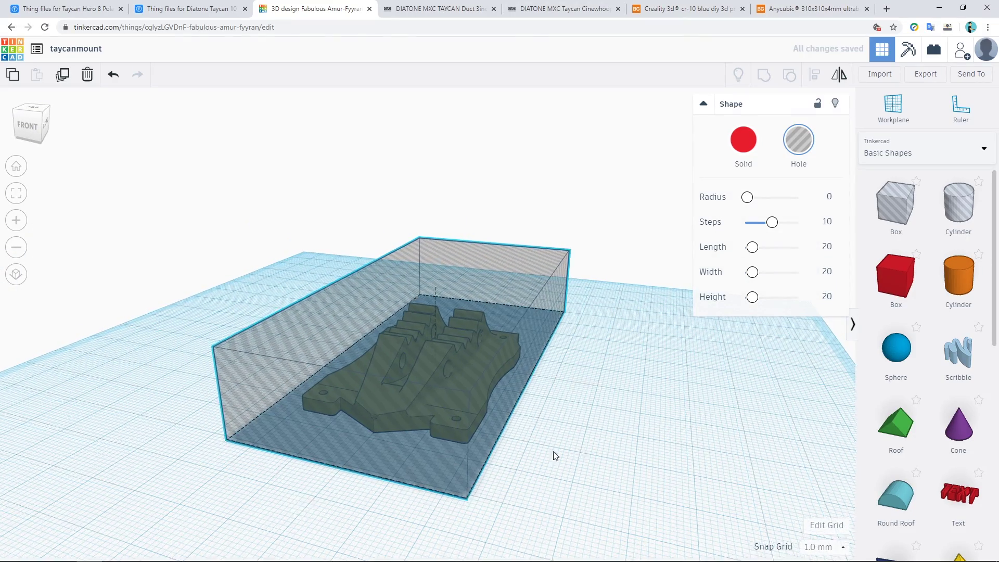
right_drag(555, 456, 432, 419)
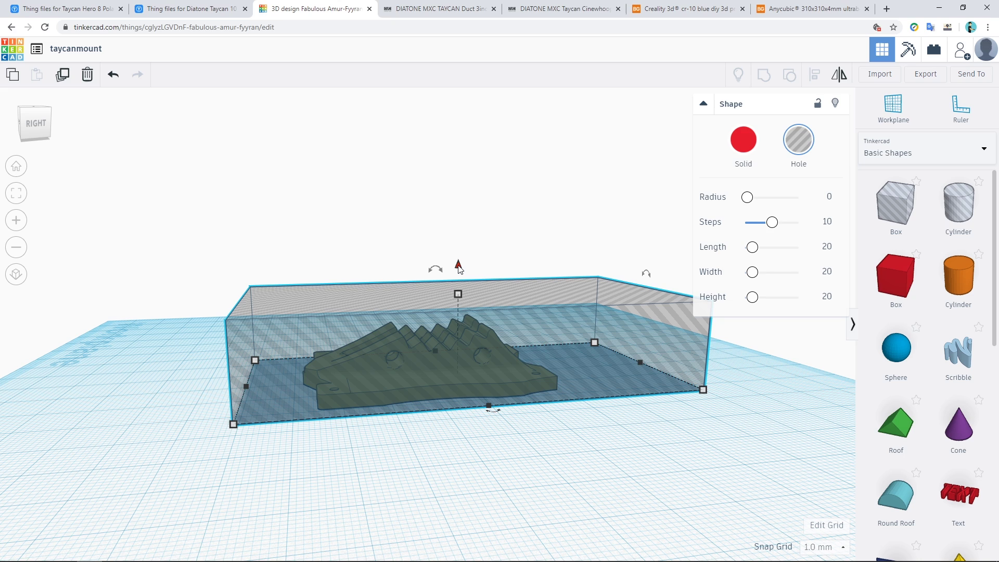
- Lift the box hole 3 mm above the workplane
drag(458, 267, 458, 254)
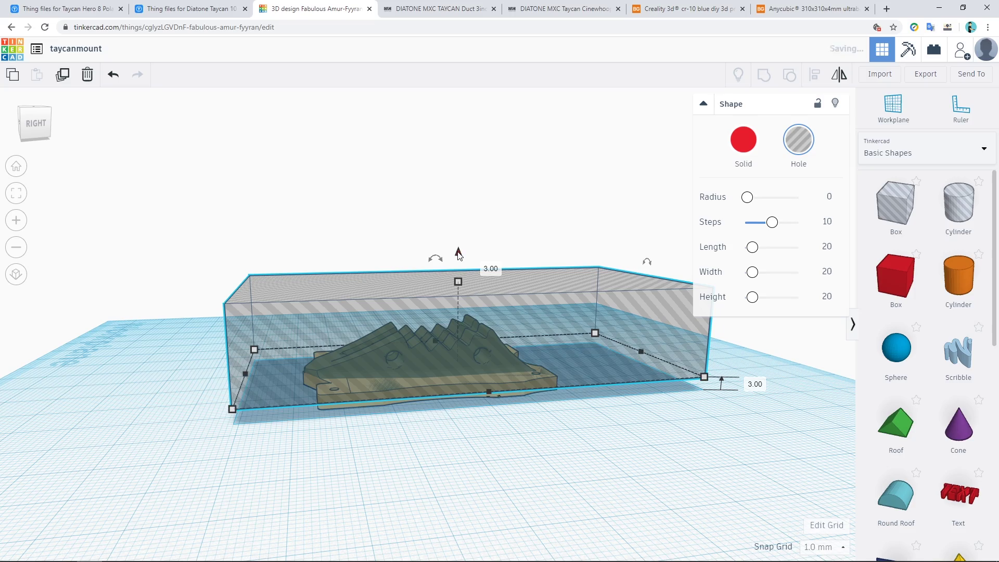
right_drag(697, 414, 508, 476)
- Group the mount with the box hole, leaving a thin flat plate with mounting holes
click(515, 455)
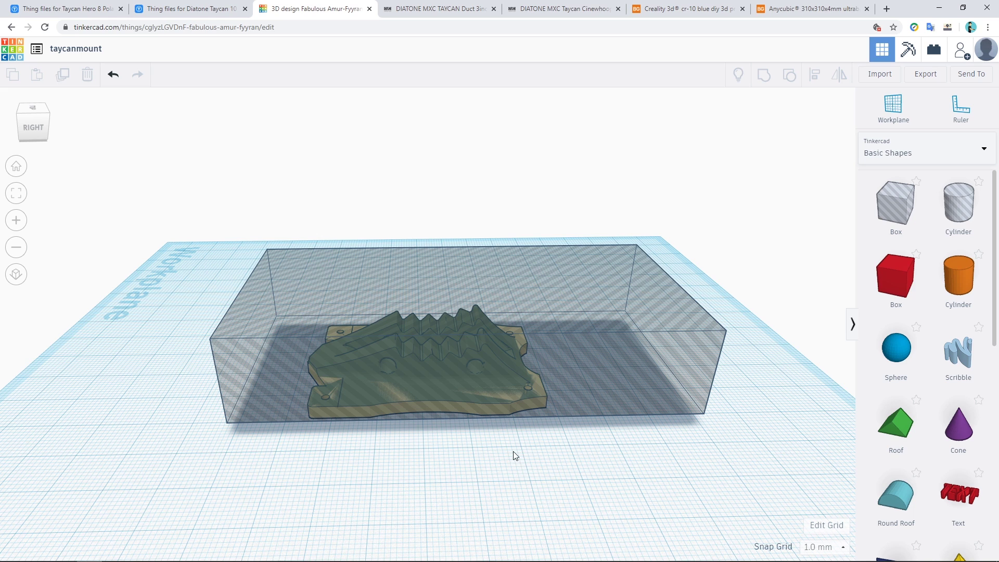
drag(550, 468, 398, 283)
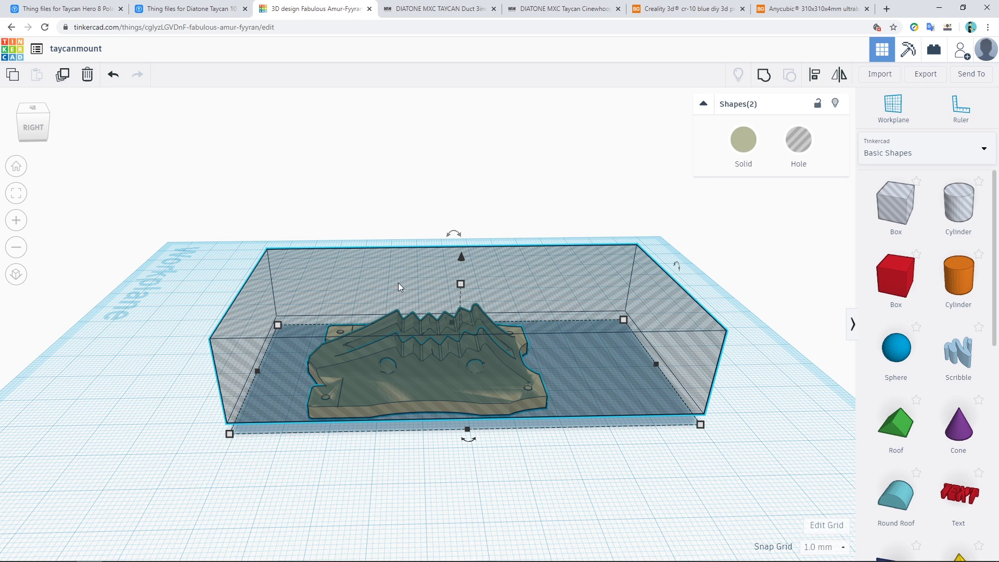
click(763, 74)
click(533, 444)
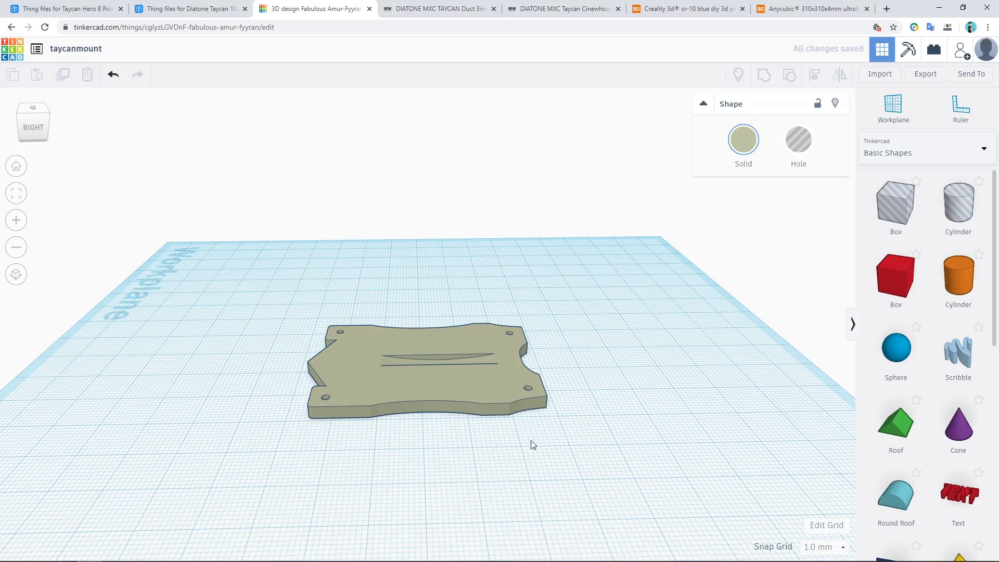
right_drag(532, 445, 353, 389)
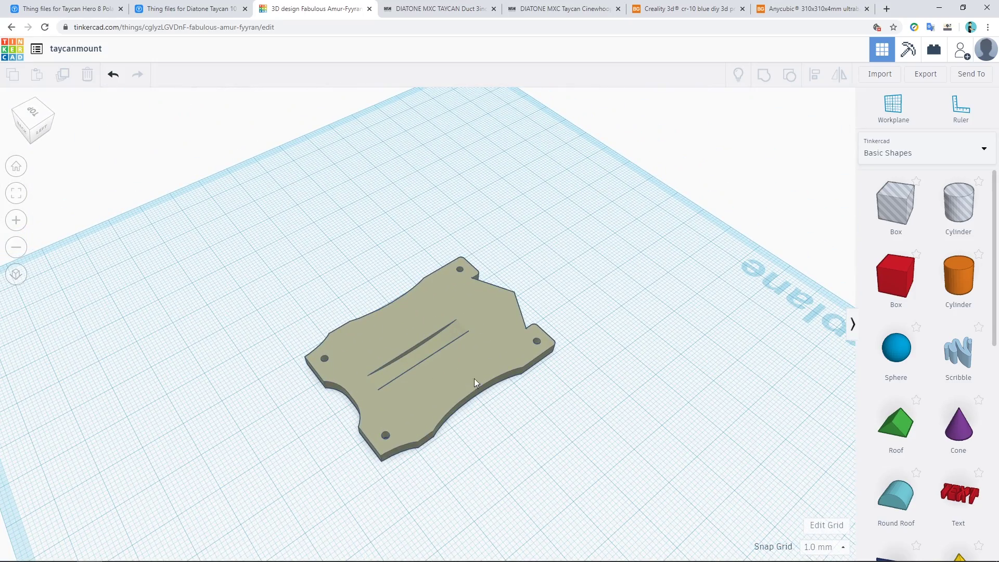
right_drag(473, 379, 641, 467)
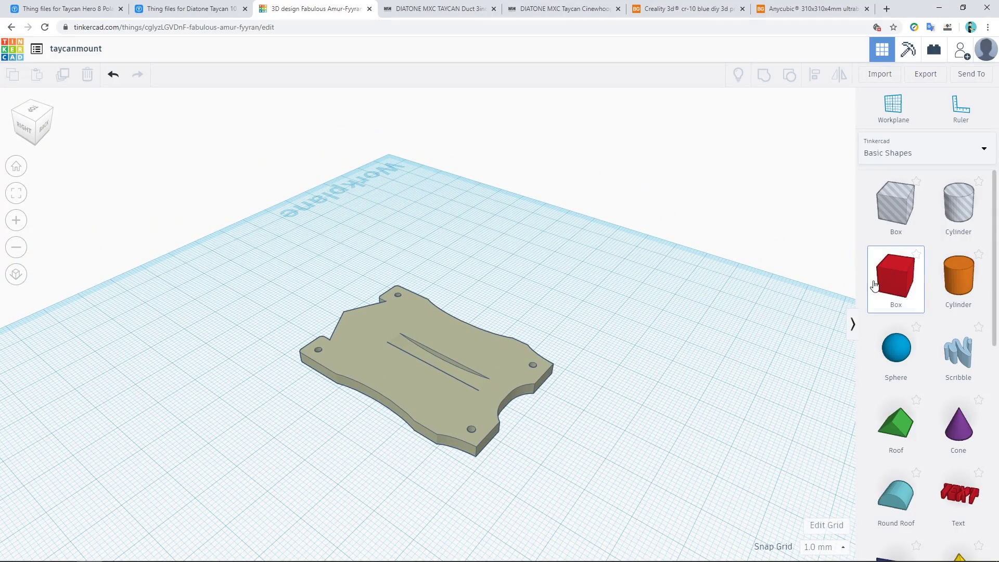
- Place a solid red box and move it onto the grey cut plate
drag(895, 279, 598, 442)
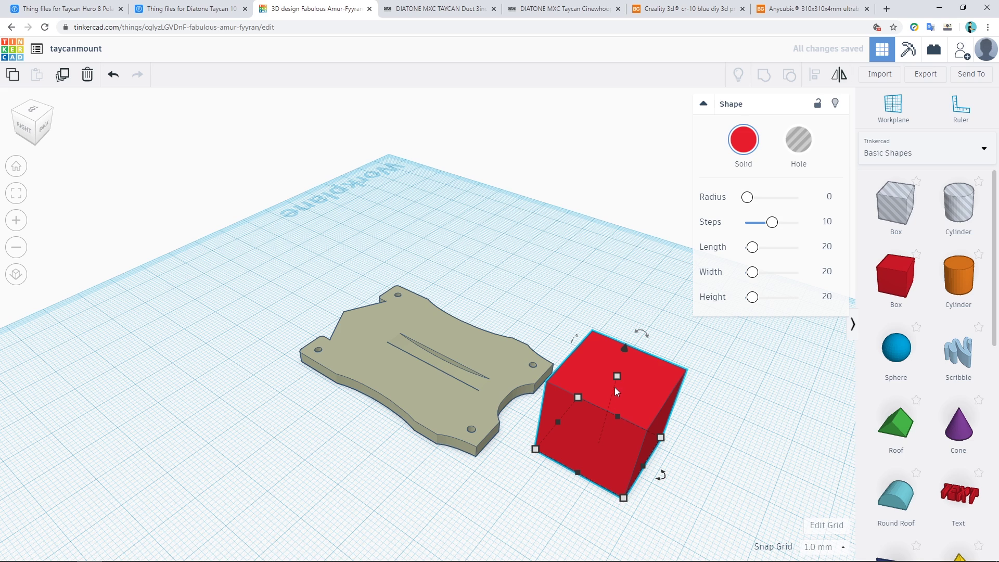
click(798, 141)
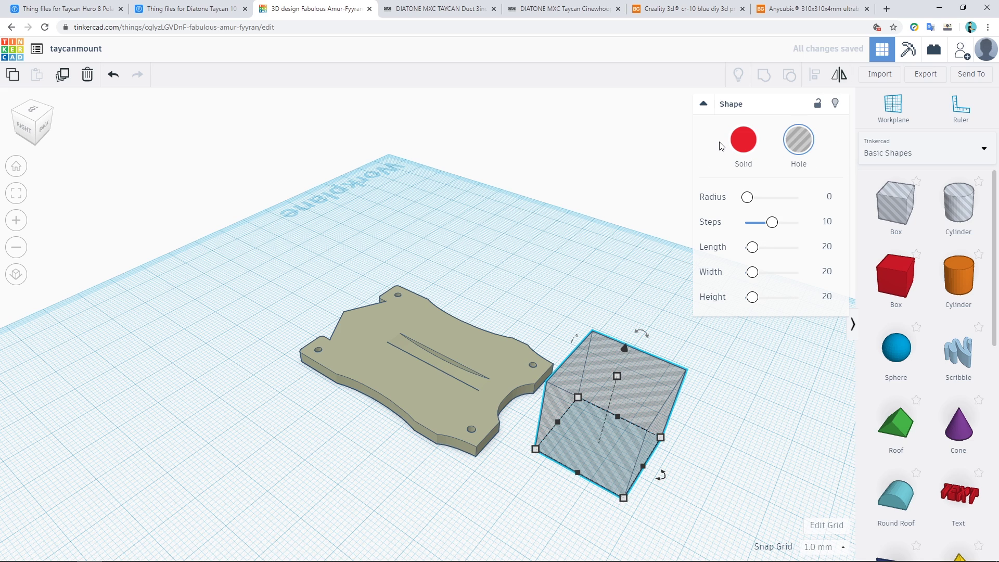
click(741, 146)
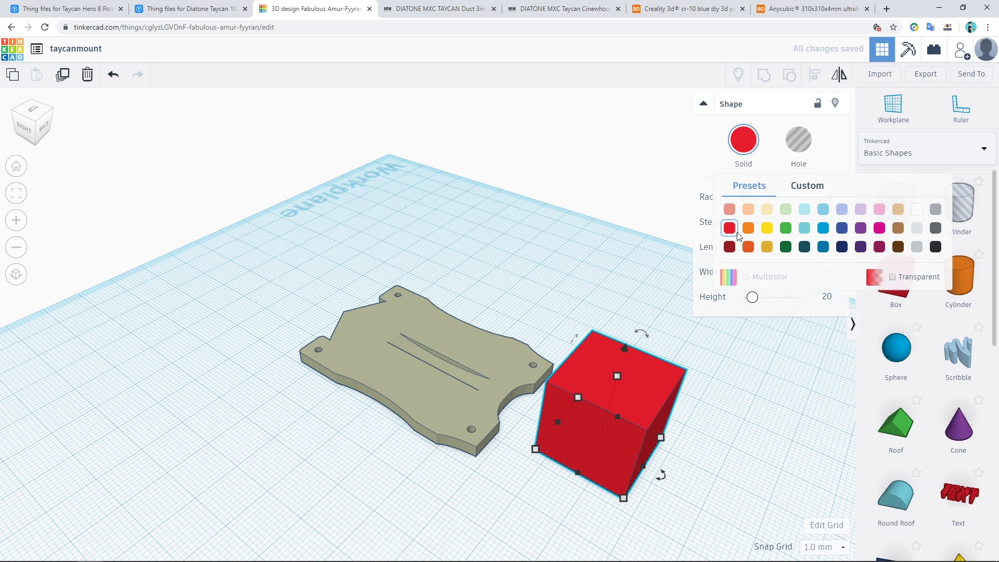
click(588, 279)
right_drag(695, 453, 254, 408)
click(247, 401)
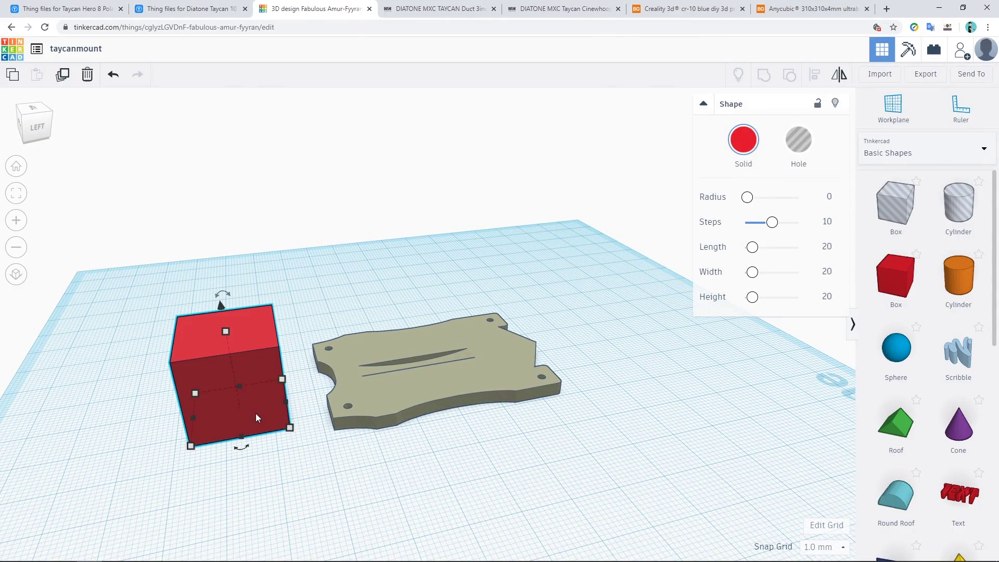
drag(255, 413, 495, 375)
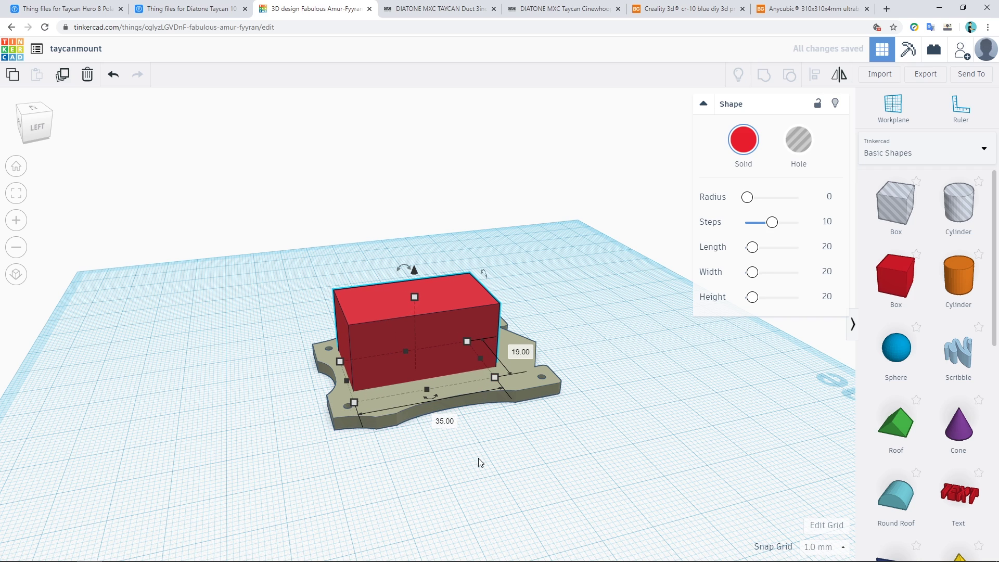
- Resize the red box's footprint on the plate and flatten it into a thin slab
right_drag(477, 461, 425, 348)
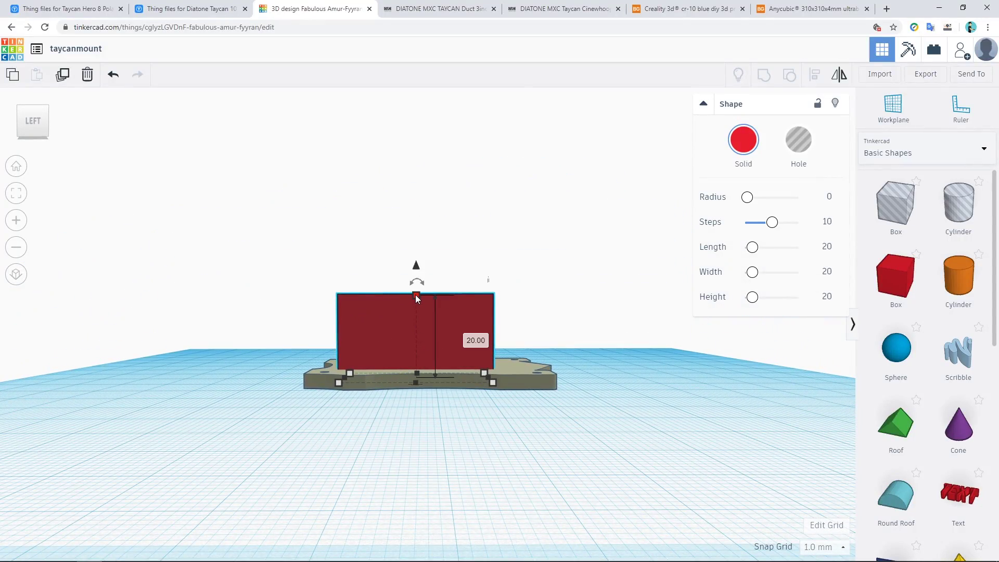
drag(416, 294, 416, 304)
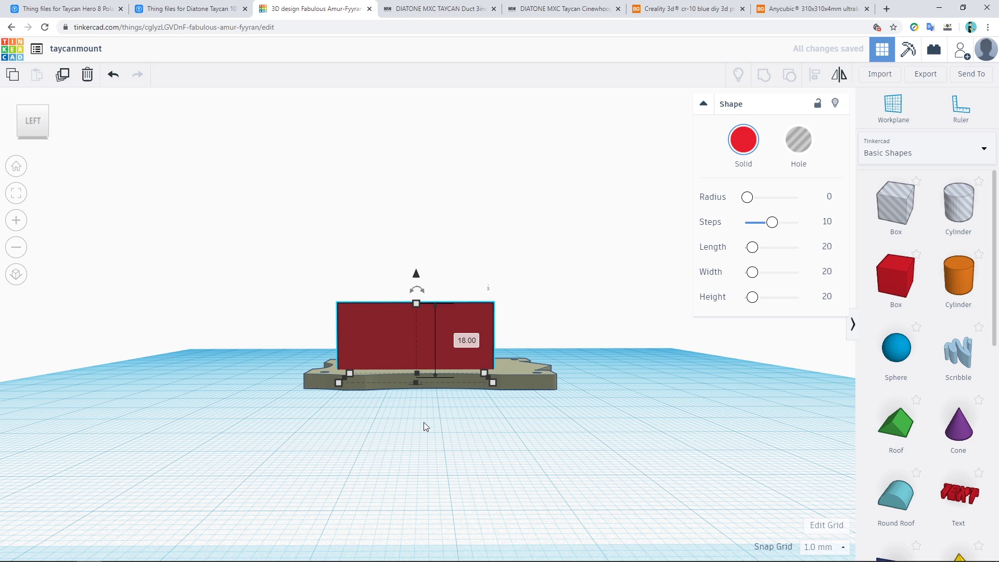
drag(416, 303, 414, 363)
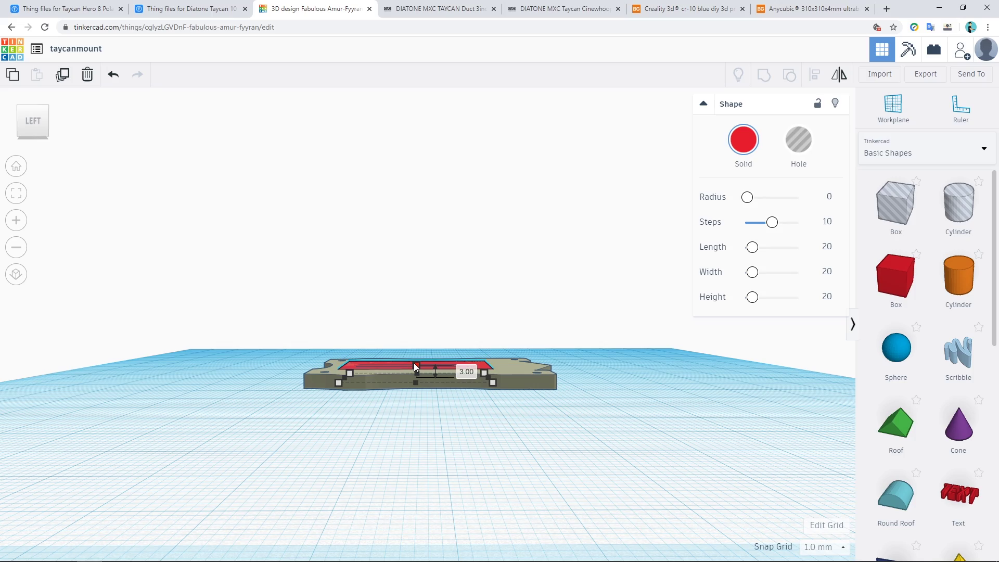
scroll(426, 436, up, 5)
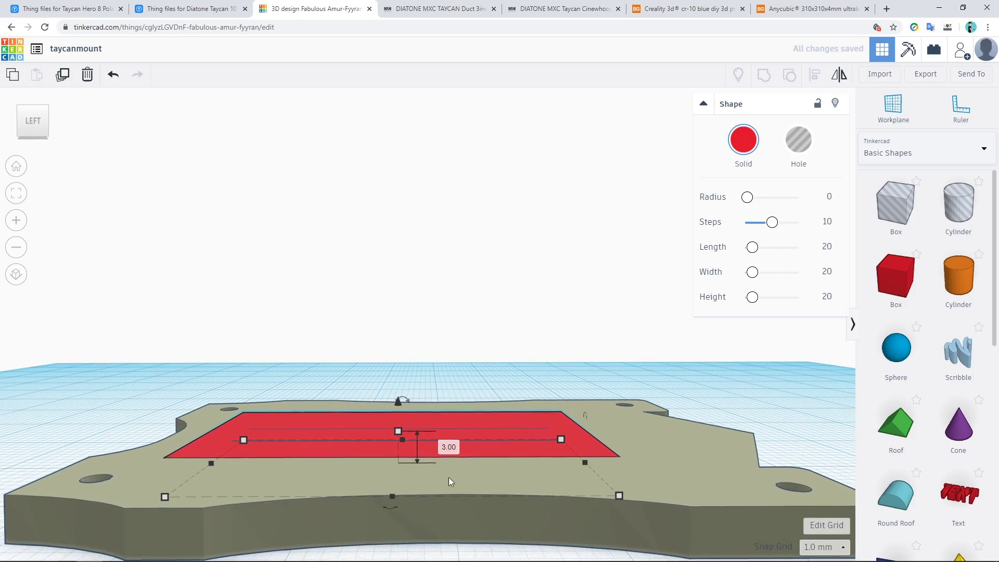
- Nudge the red slab slightly right into the recess, then select it with the plate
right_drag(270, 476, 416, 514)
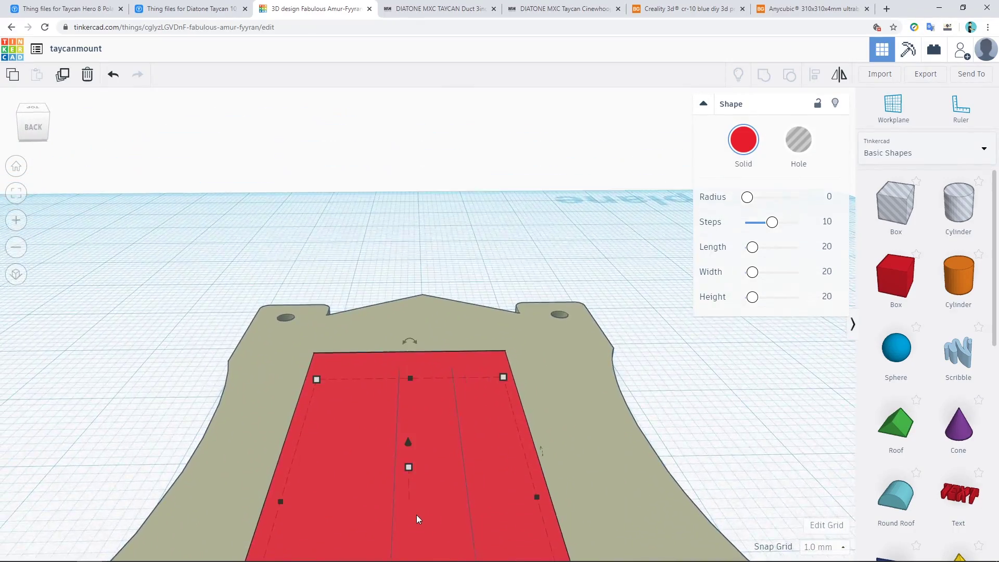
scroll(413, 505, down, 6)
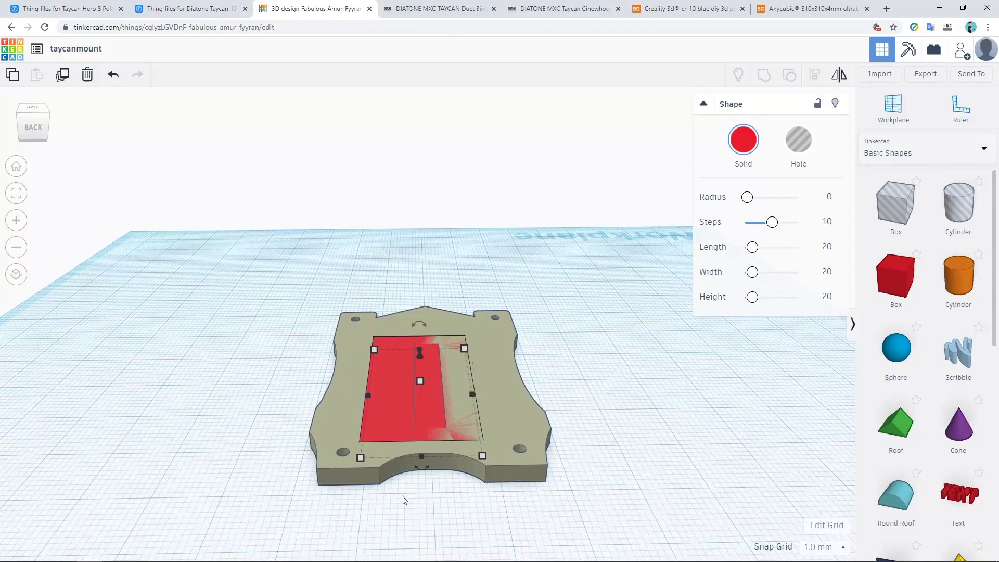
drag(425, 411, 433, 415)
click(658, 454)
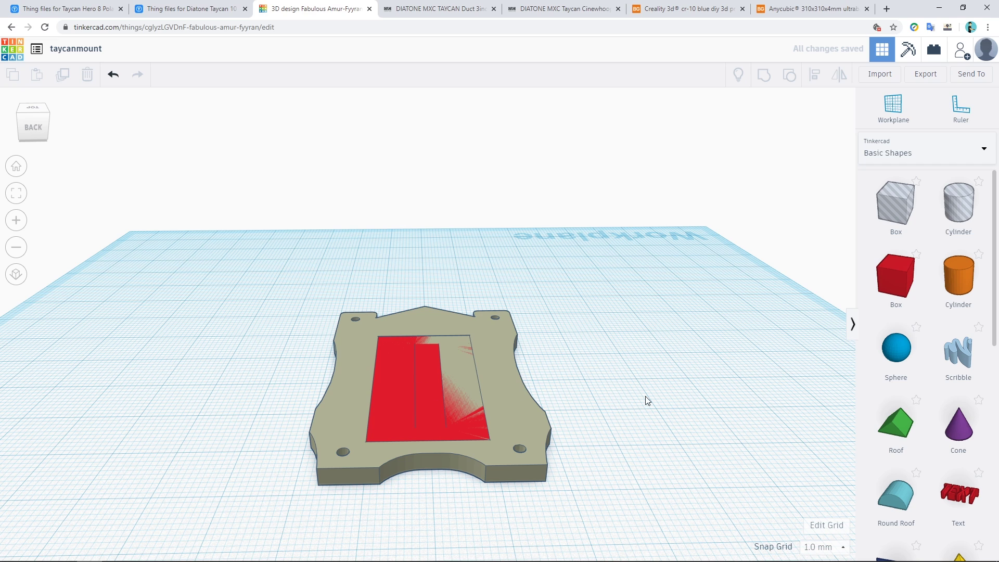
drag(647, 400, 303, 362)
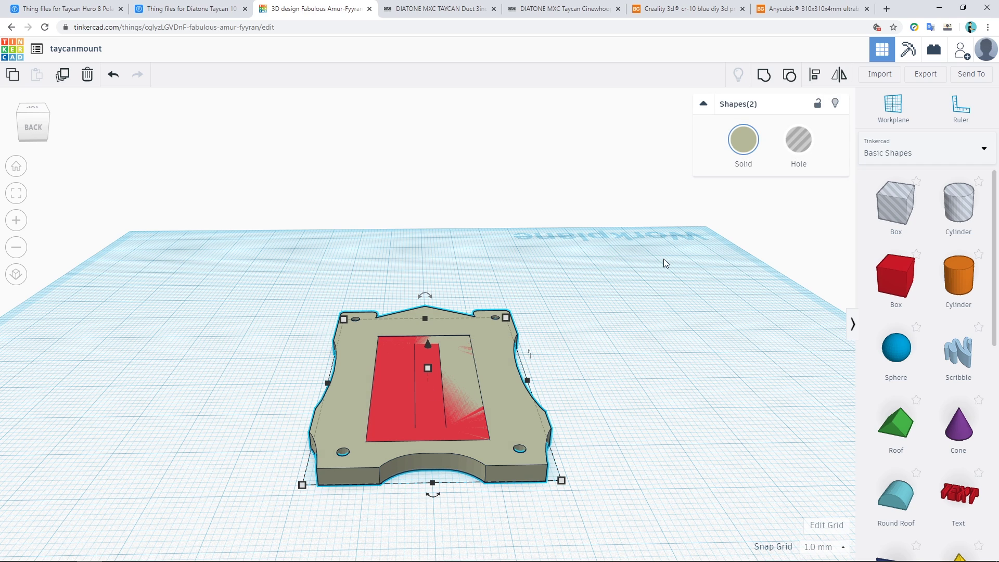
- Group the red slab into the grey plate as one solid, then bring up Import Shapes
click(765, 77)
click(663, 317)
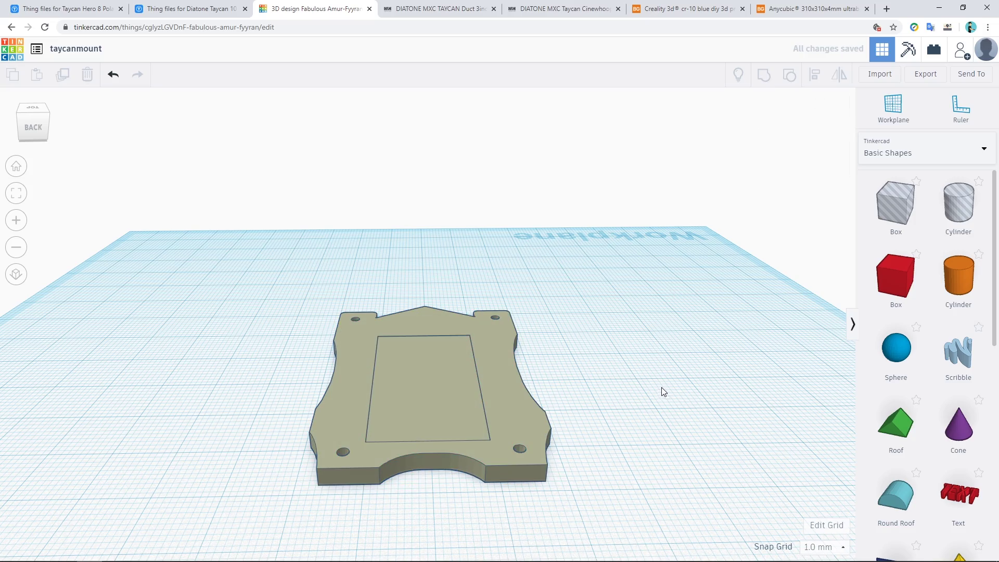
right_drag(661, 392, 675, 449)
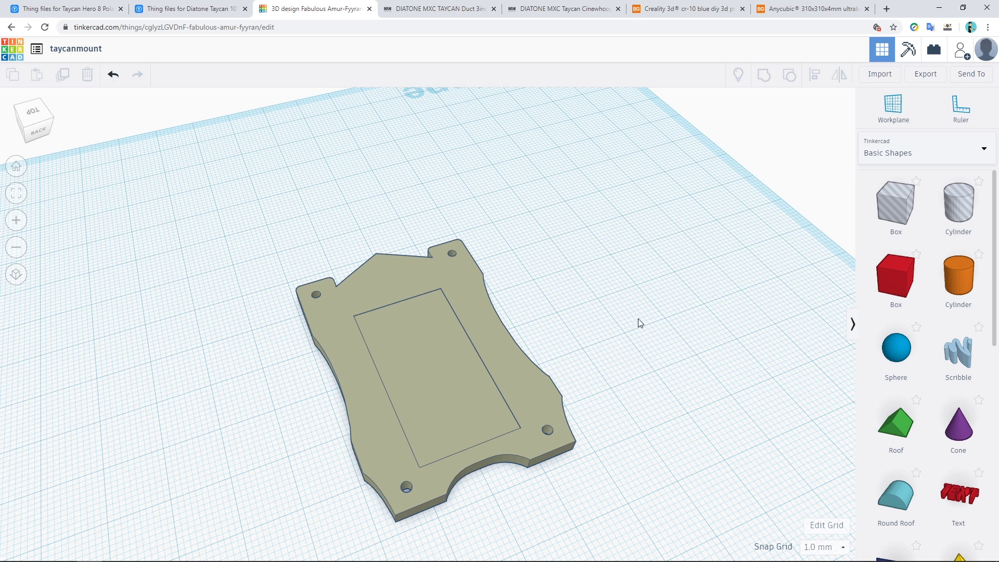
right_drag(674, 316, 573, 363)
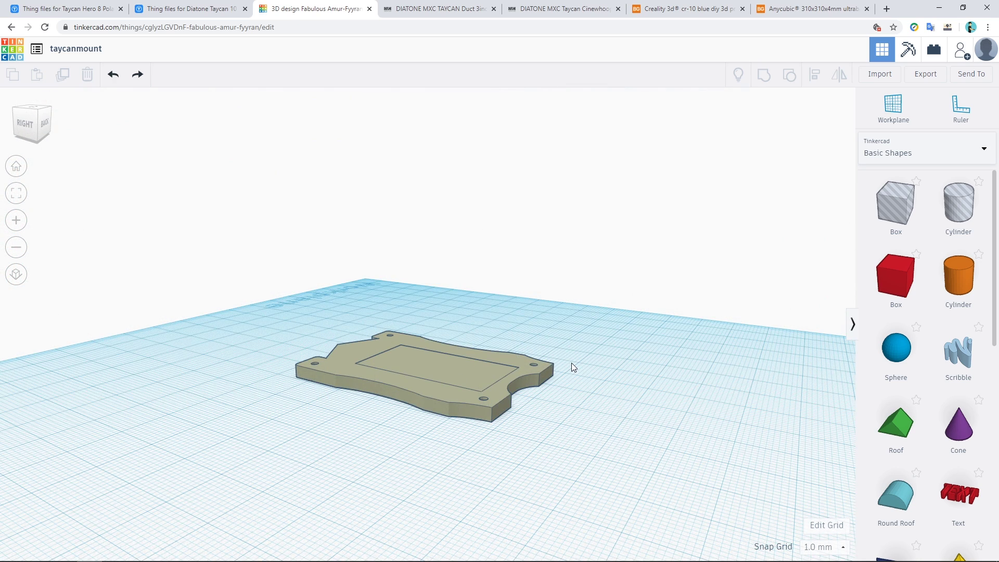
click(879, 75)
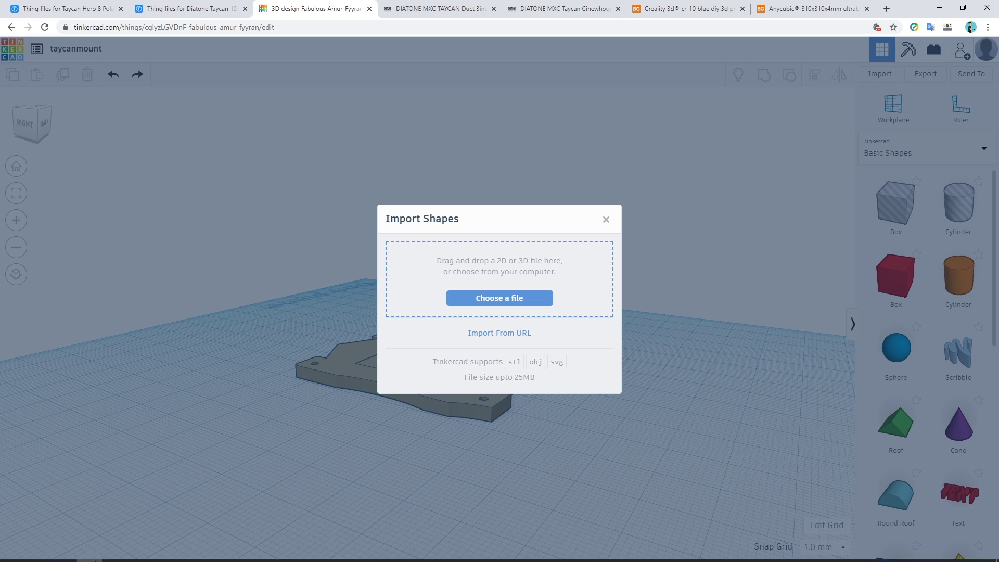
- Import Taycan_10_degree_GoPro_mount_V2.stl from File Explorer into the design
click(114, 551)
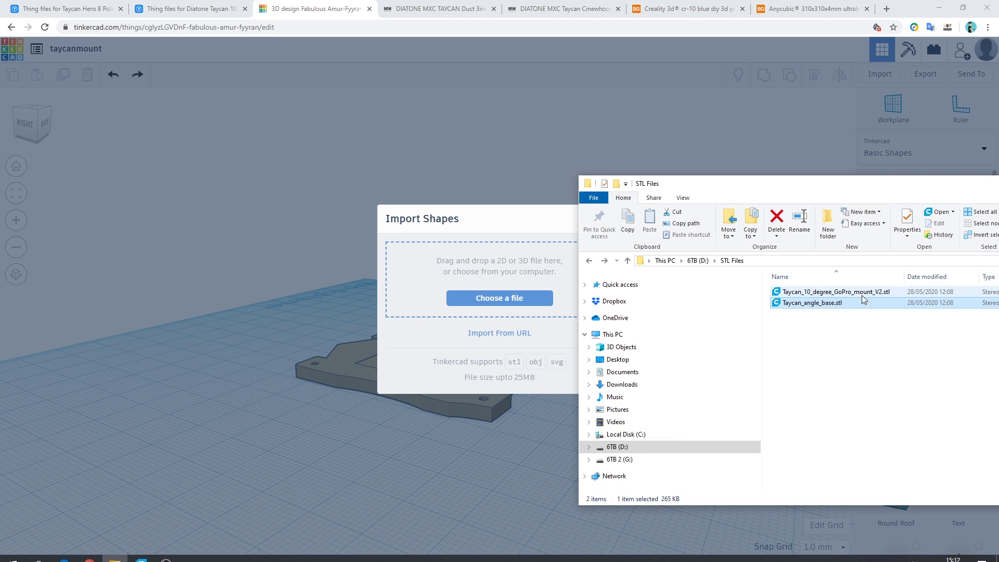
drag(839, 296, 478, 290)
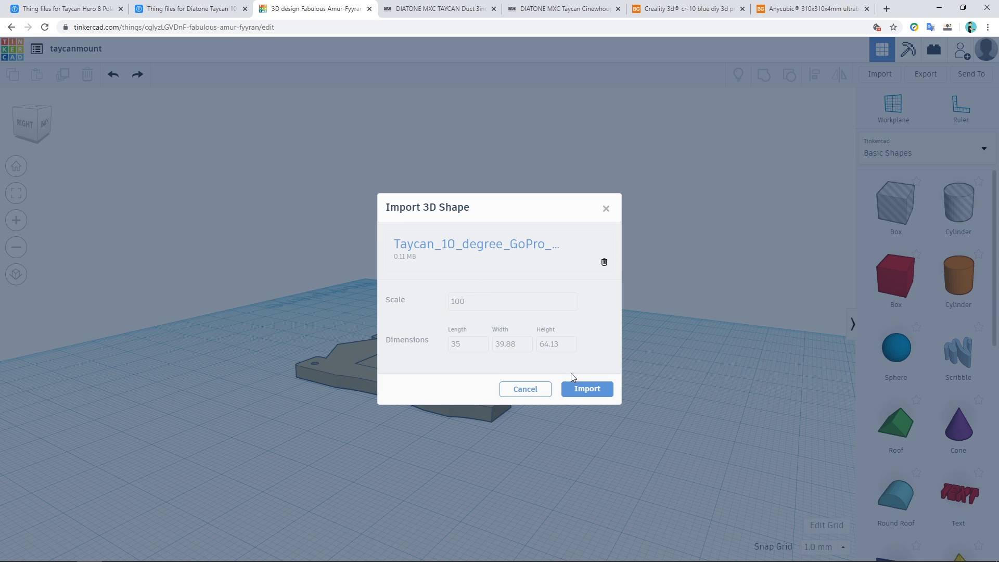
click(580, 393)
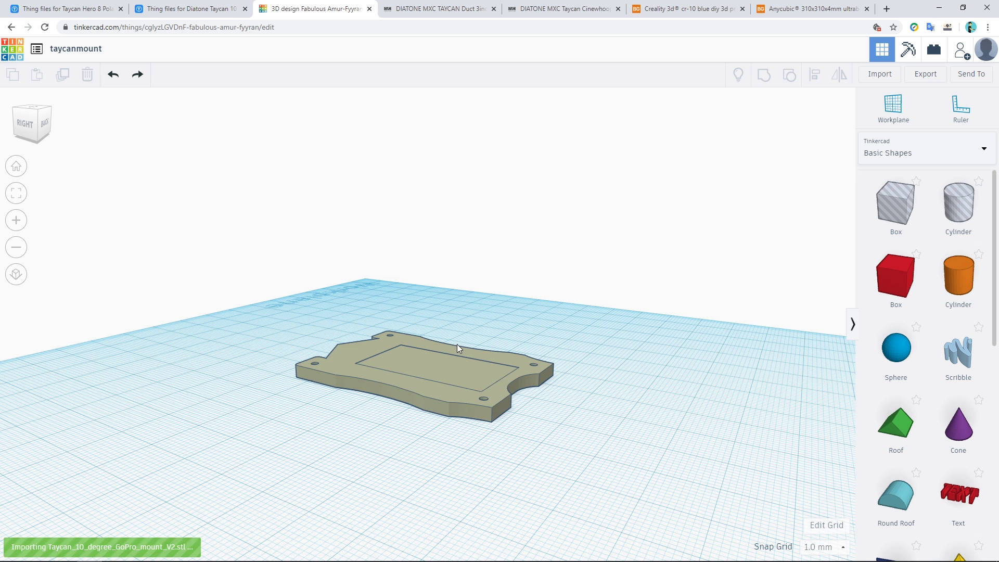
right_drag(636, 391, 520, 413)
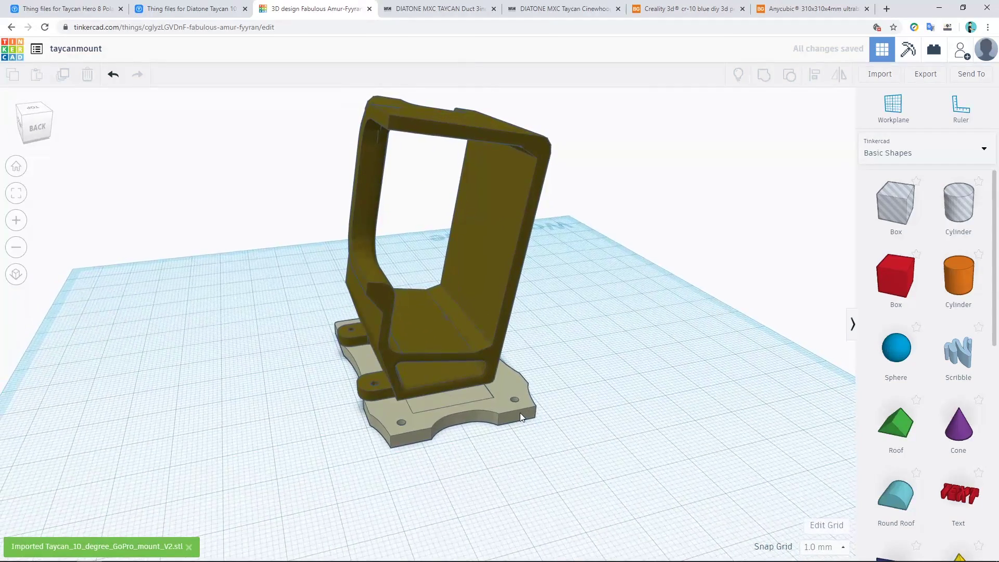
- Rotate the GoPro mount -90° and move it beside the base plate
click(439, 380)
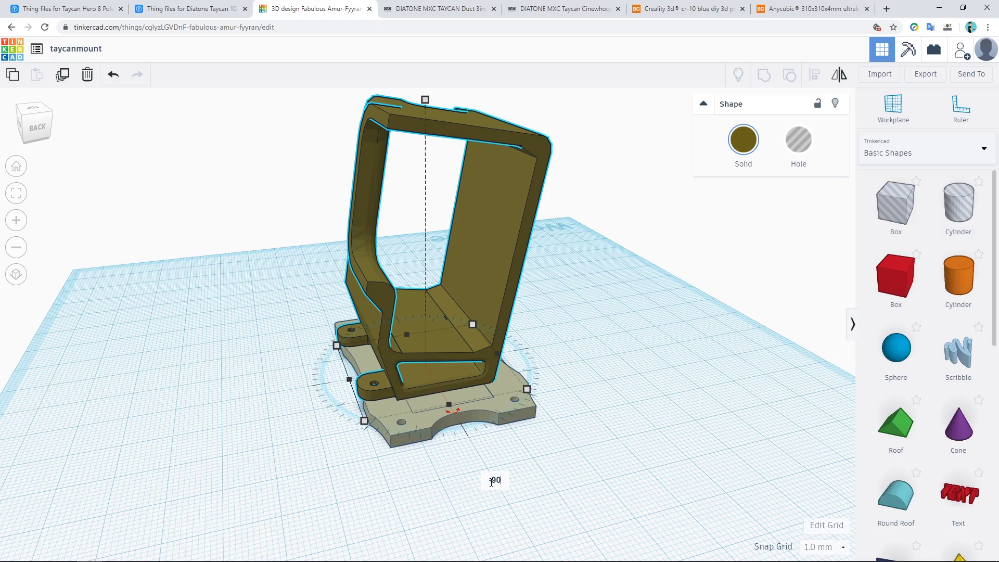
key(Return)
right_drag(491, 485, 626, 462)
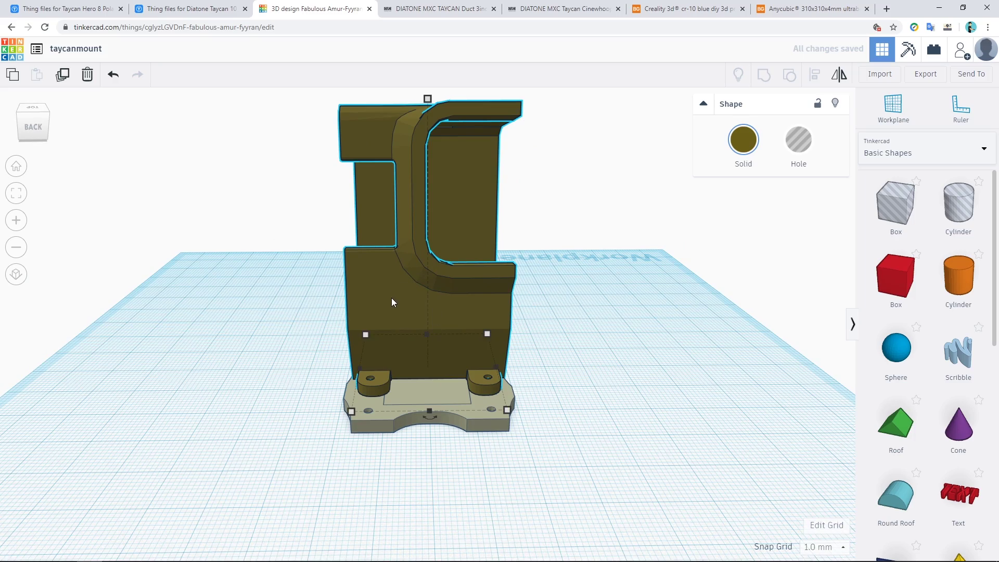
drag(402, 285, 664, 312)
right_drag(682, 453, 435, 445)
- Place a new hole box and enlarge its footprint, trimming its length to 42
click(901, 215)
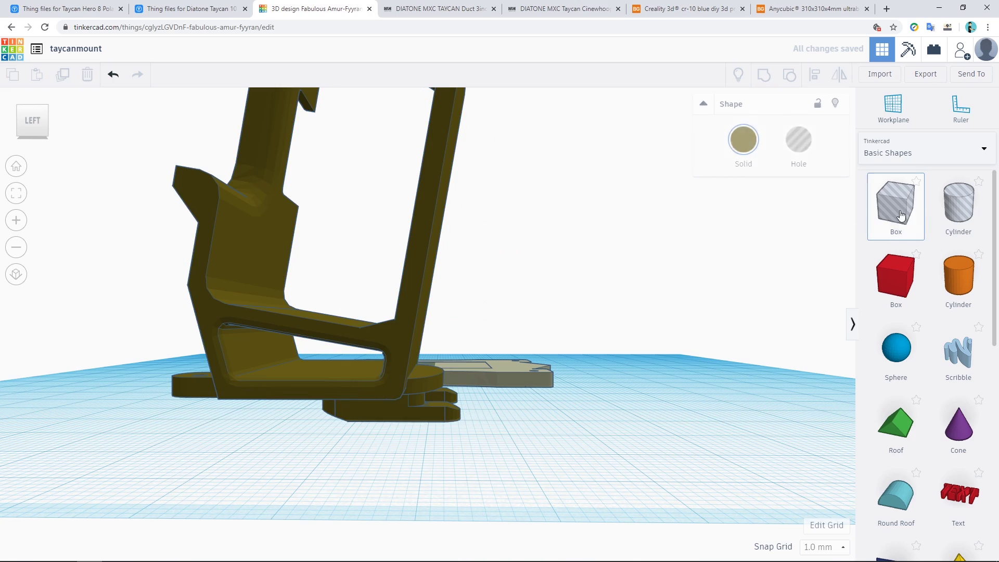
drag(902, 215, 567, 429)
right_drag(691, 468, 509, 502)
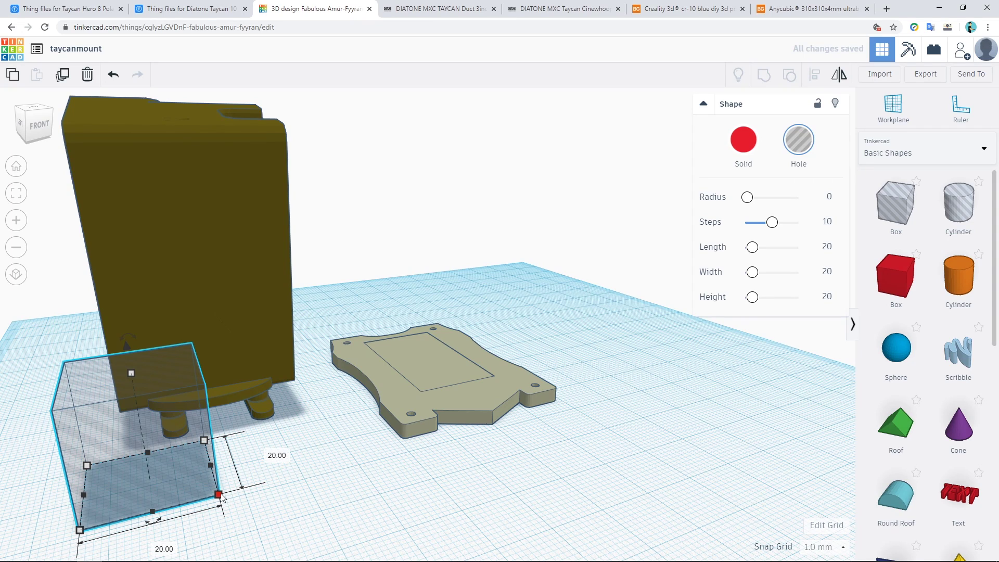
drag(218, 495, 352, 466)
right_drag(298, 508, 107, 519)
drag(91, 532, 127, 527)
- Lower the hole box to 6 mm tall and widen its footprint to 43 × 58 mm
right_drag(251, 519, 495, 363)
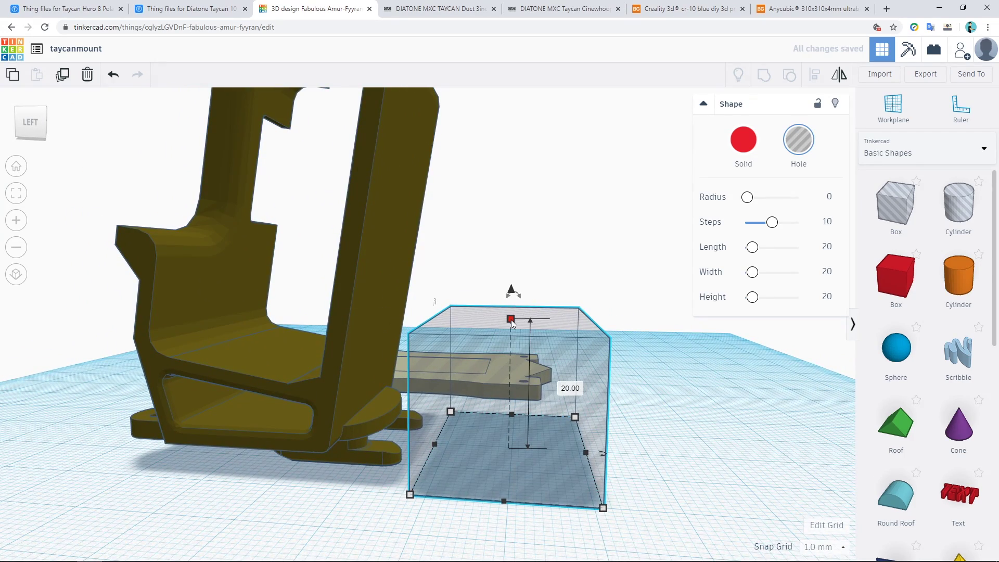
drag(513, 323, 513, 341)
drag(498, 397, 495, 410)
mouse_move(411, 501)
mouse_down()
mouse_move(161, 481)
mouse_move(134, 497)
mouse_up()
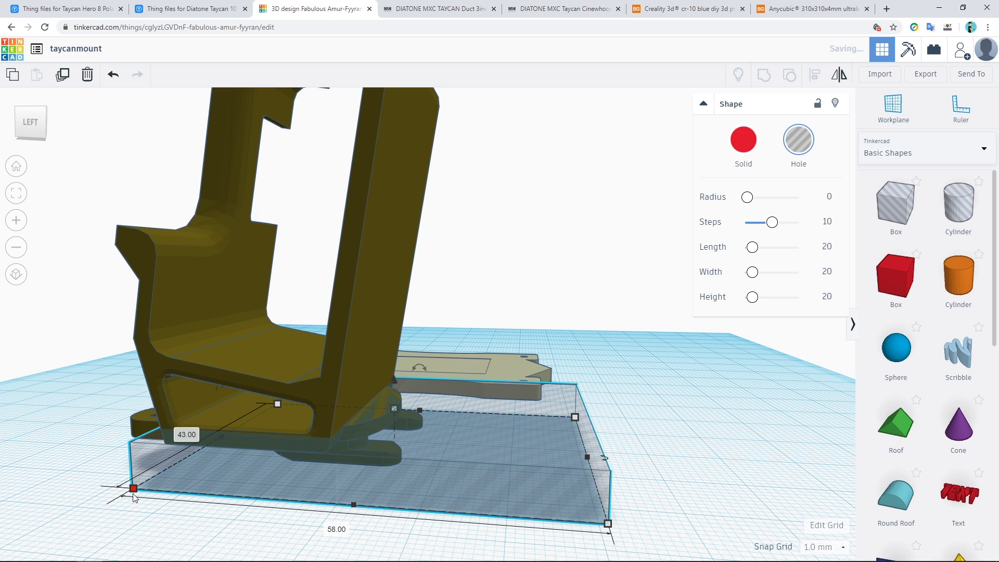
right_drag(227, 525, 274, 495)
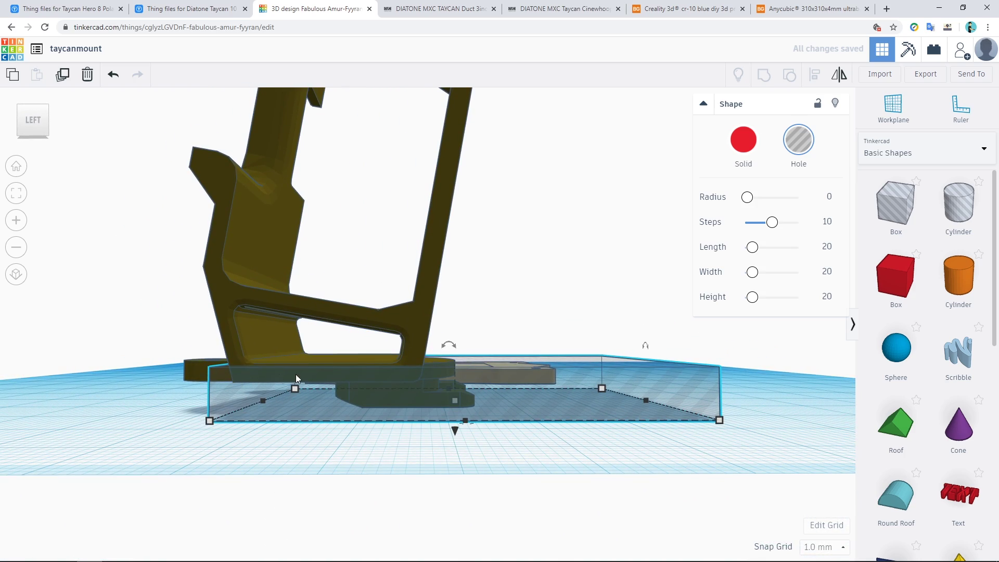
- Reduce the hole box height to 4 mm around the mount's foot
right_drag(526, 427, 414, 426)
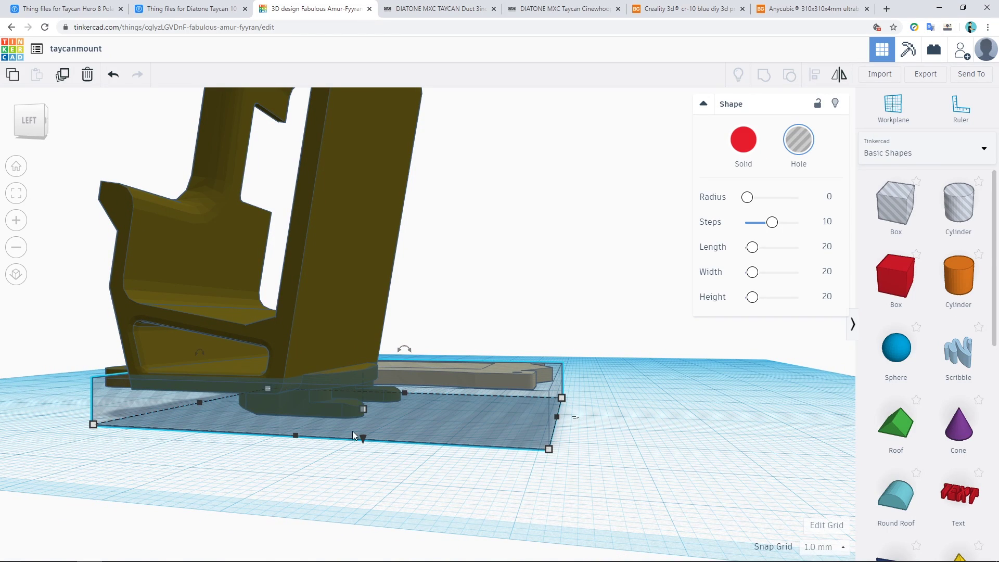
right_drag(352, 431, 368, 472)
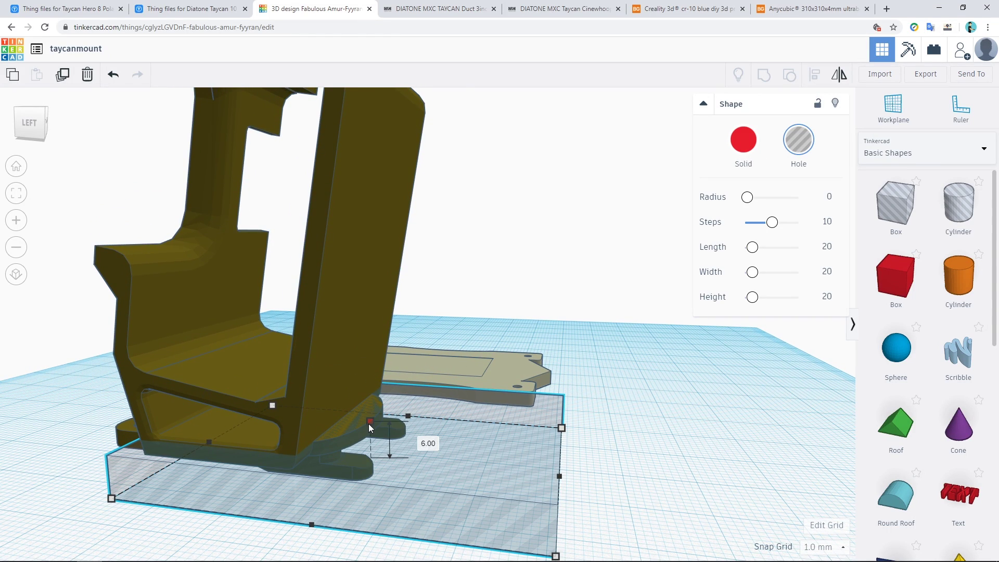
drag(368, 425, 368, 429)
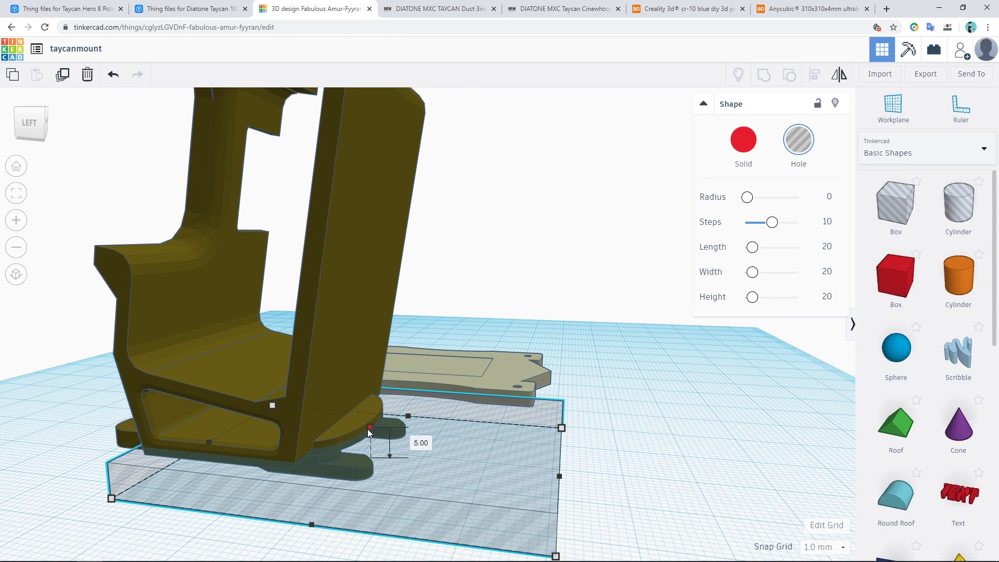
drag(367, 430, 367, 434)
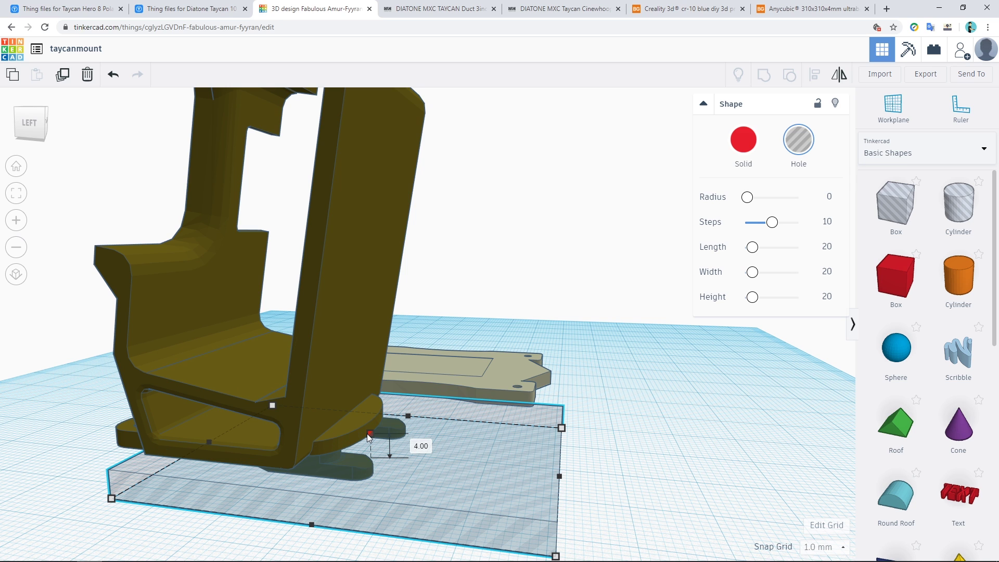
mouse_move(251, 518)
right_down()
mouse_move(261, 522)
mouse_move(264, 506)
right_up()
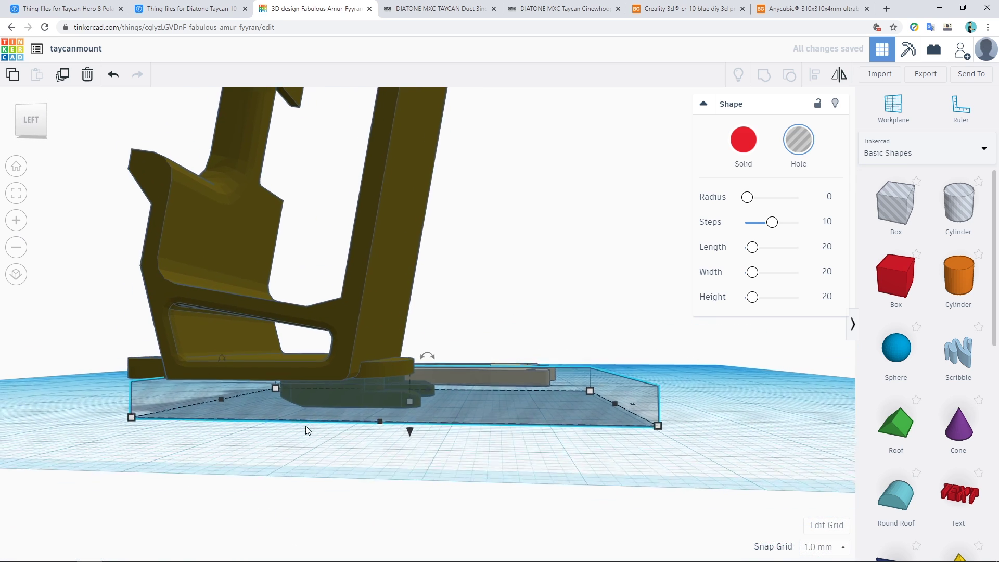
scroll(305, 448, up, 8)
right_drag(310, 471, 326, 467)
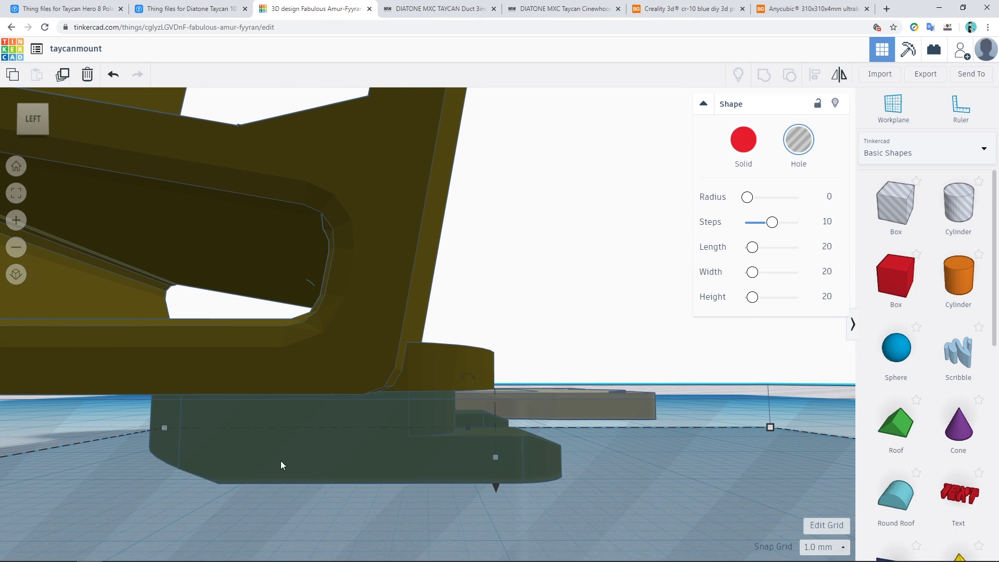
right_drag(274, 464, 358, 440)
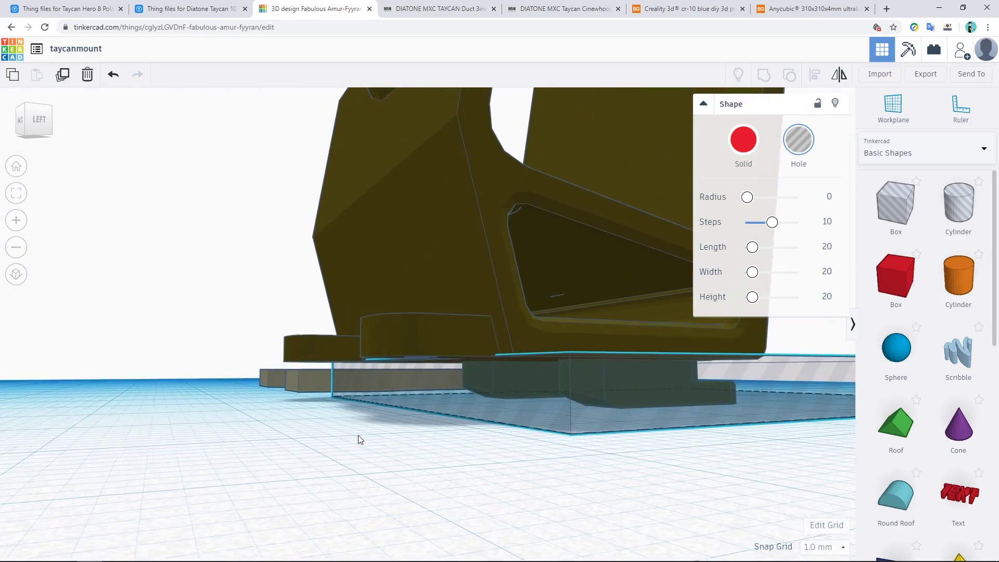
scroll(357, 435, up, 6)
scroll(410, 442, down, 4)
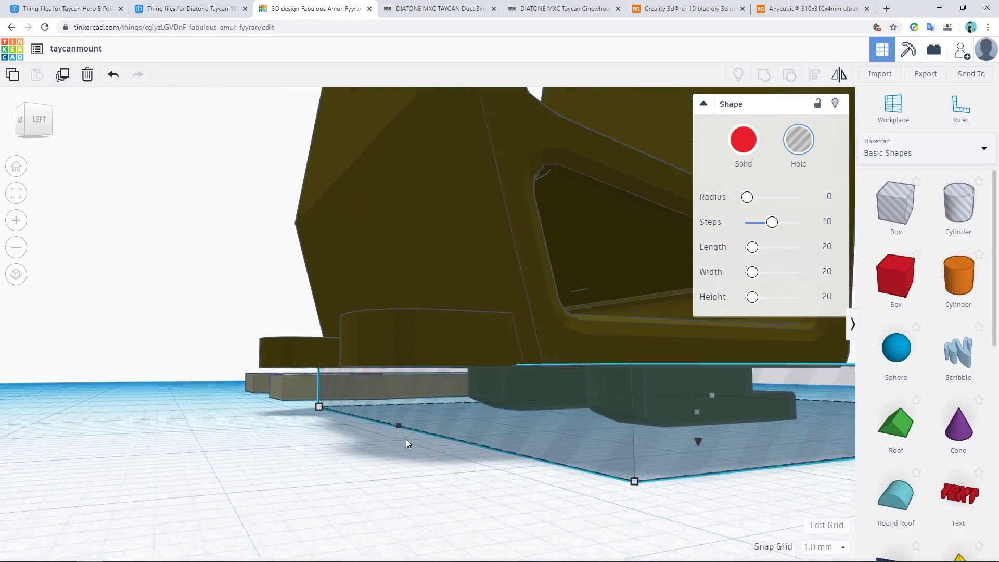
right_drag(406, 439, 404, 434)
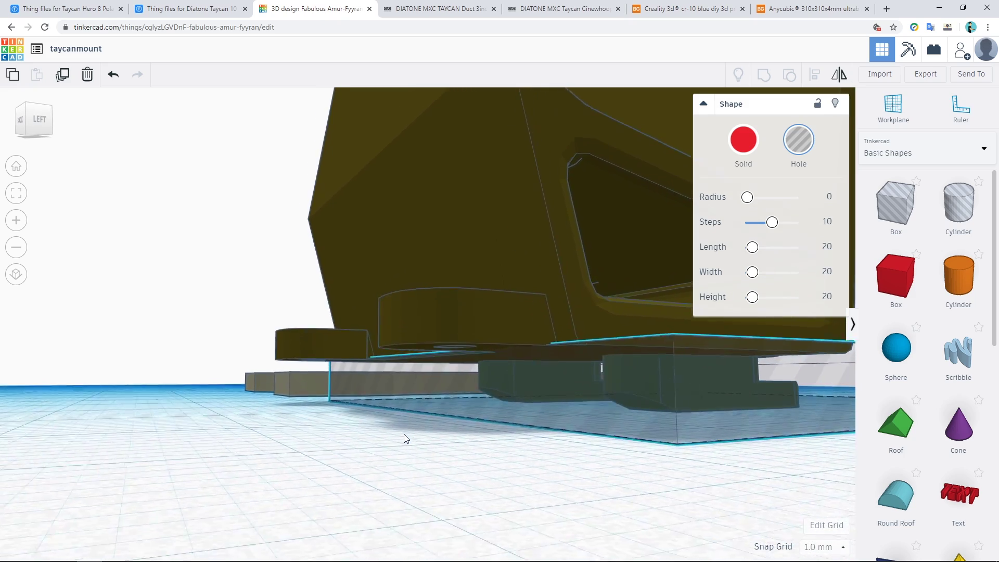
scroll(442, 412, up, 5)
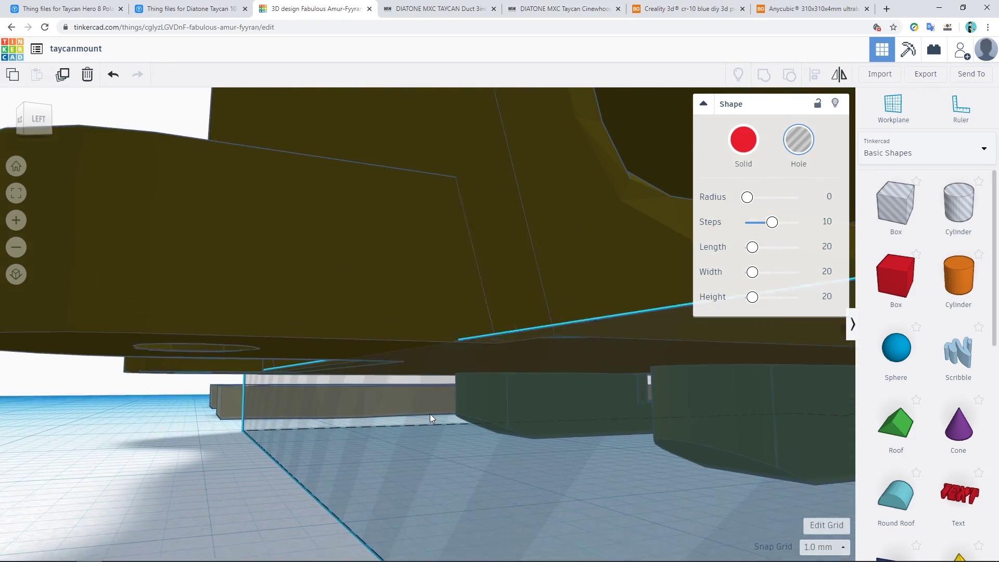
scroll(430, 414, up, 4)
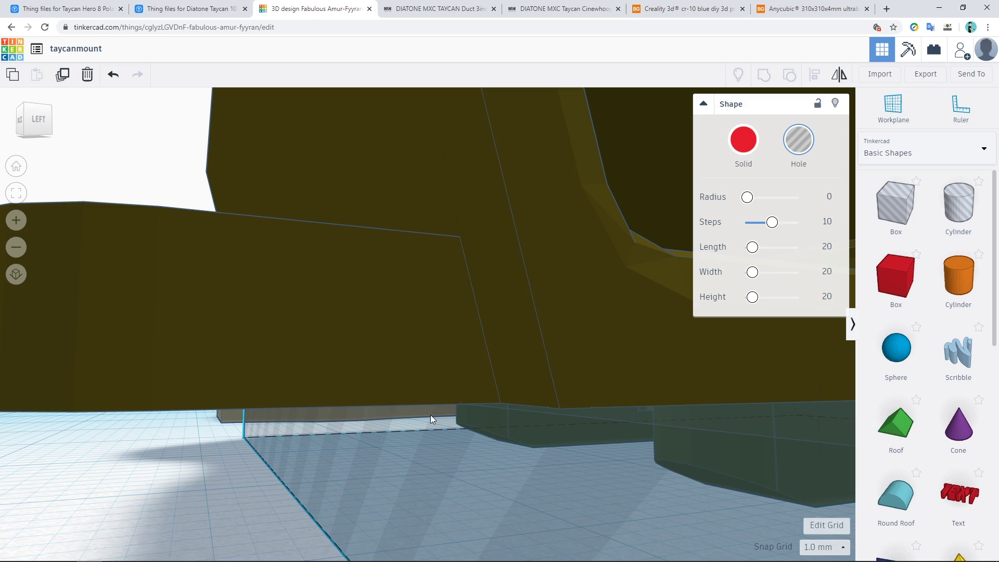
scroll(431, 414, up, 2)
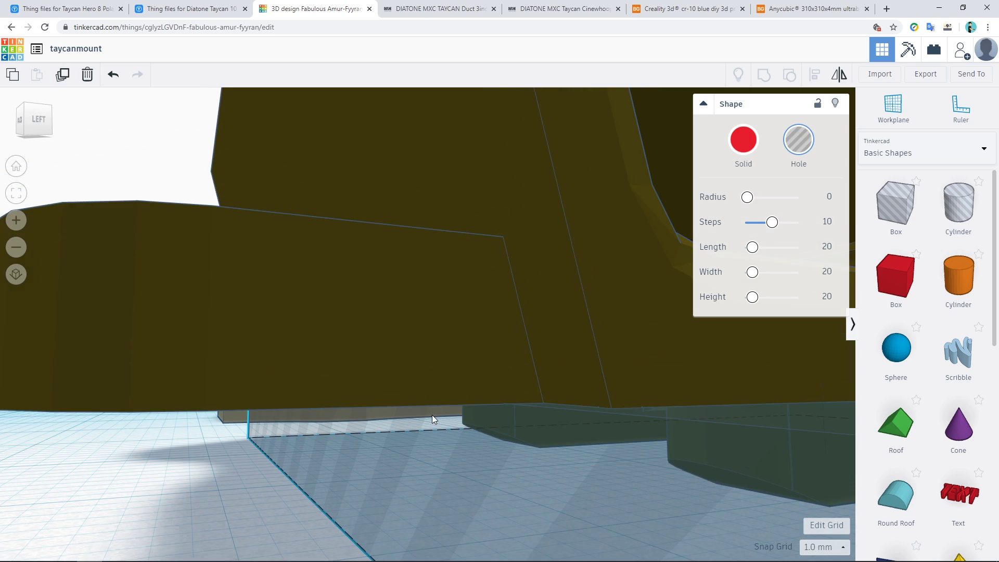
scroll(432, 414, down, 2)
scroll(436, 410, down, 3)
scroll(435, 410, up, 4)
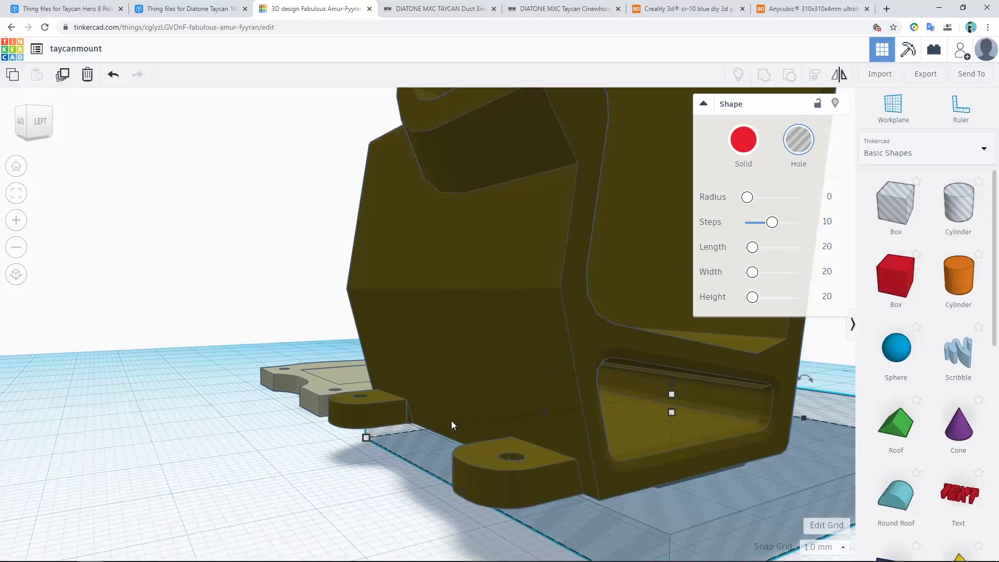
scroll(451, 420, down, 3)
right_drag(434, 423, 432, 454)
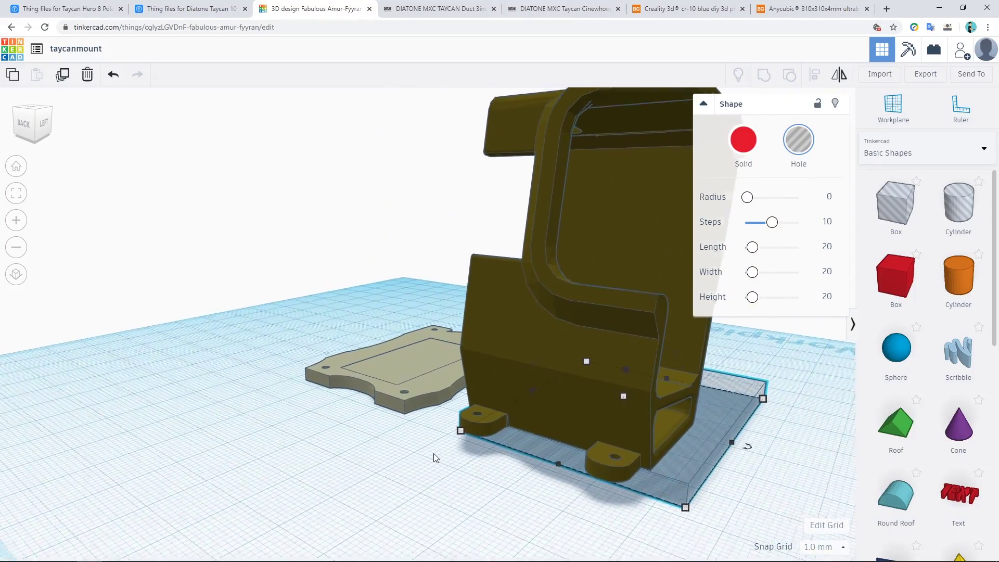
scroll(433, 453, down, 3)
right_drag(406, 543, 262, 490)
- Select the tilted mount and the hole box beneath it and group them
click(658, 417)
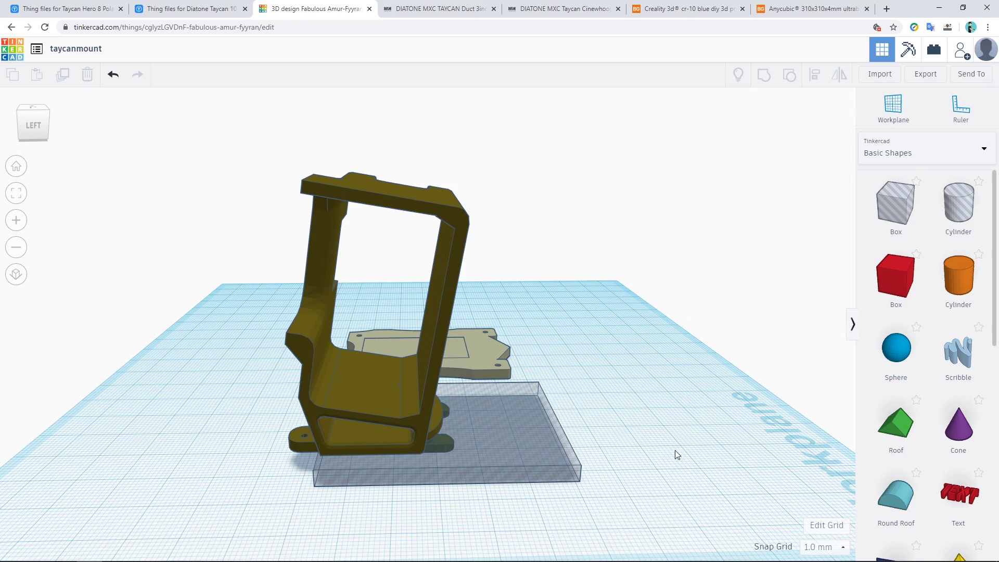
drag(256, 246, 256, 245)
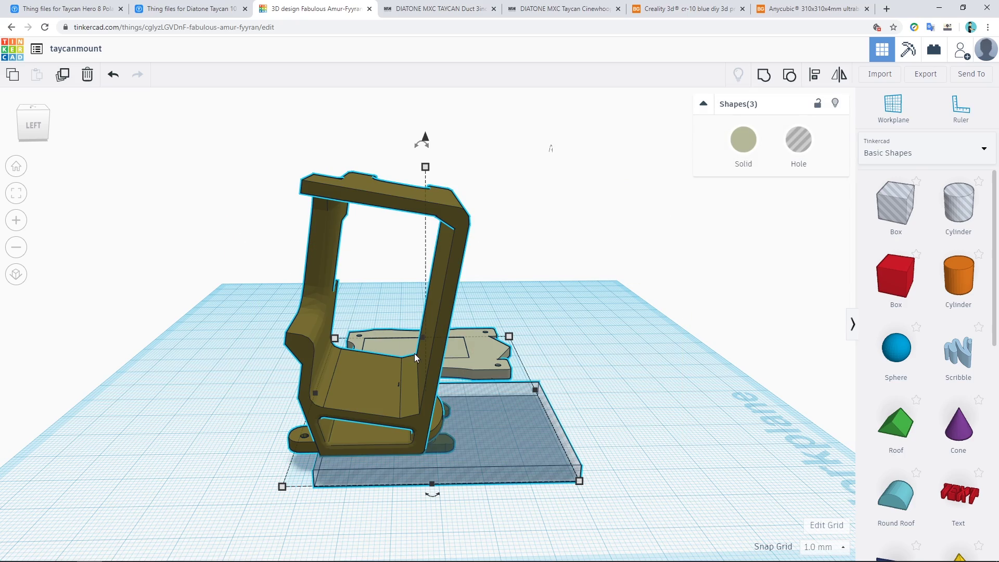
right_drag(630, 389, 400, 346)
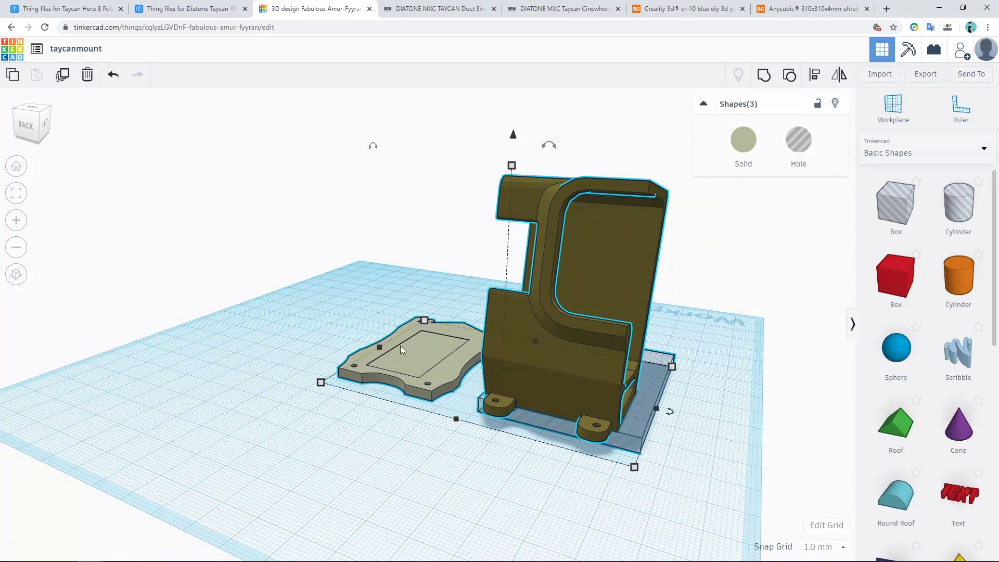
click(504, 466)
right_drag(517, 476, 584, 463)
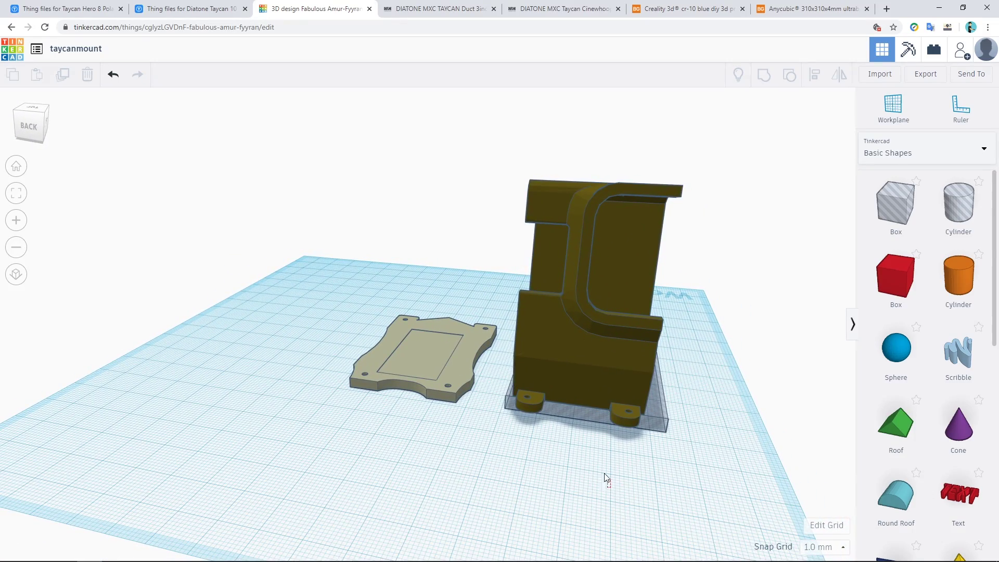
click(571, 282)
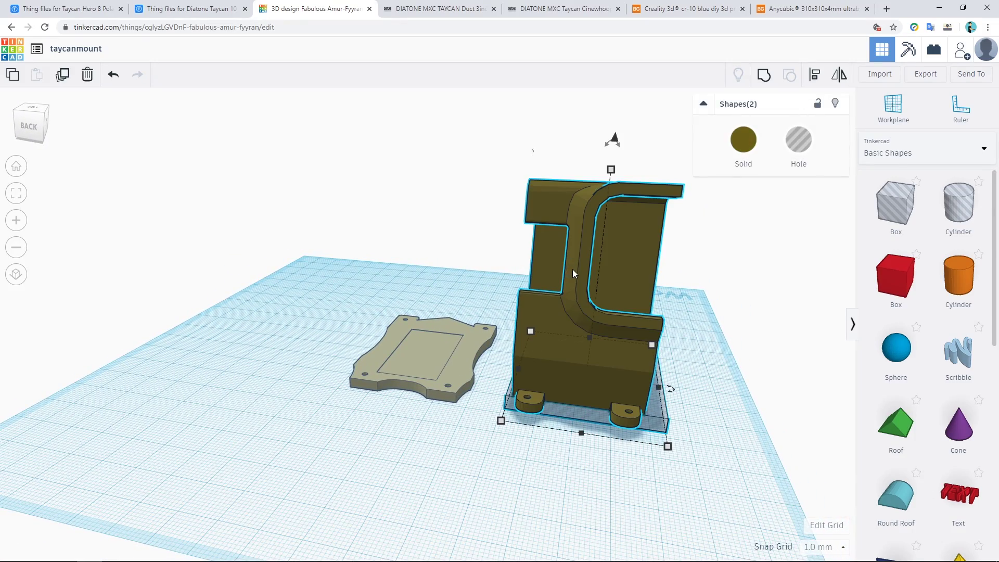
click(764, 78)
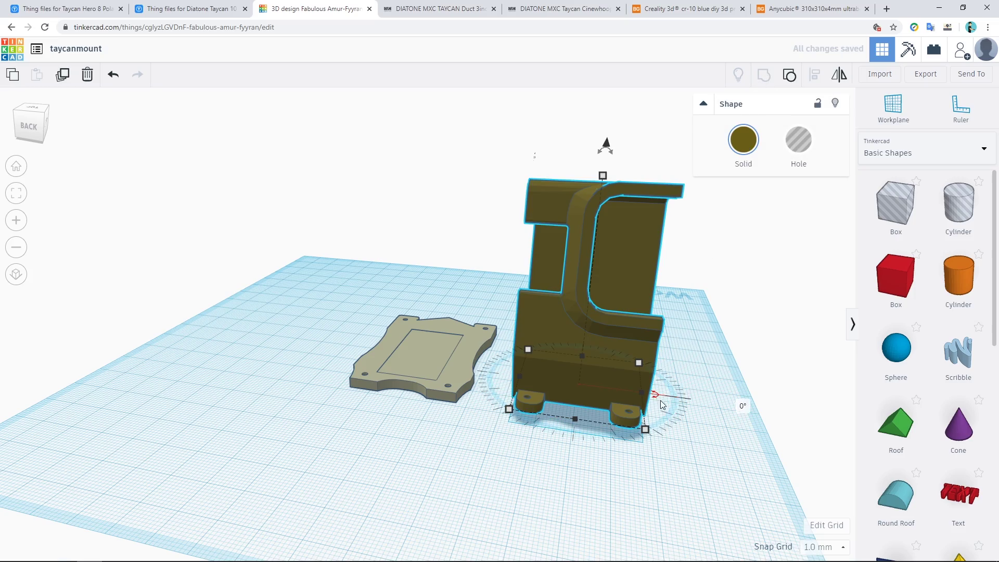
- Orbit around the grouped mount to inspect its trimmed foot and flat holed tabs
right_drag(689, 416, 397, 417)
scroll(397, 417, up, 3)
right_drag(435, 453, 491, 456)
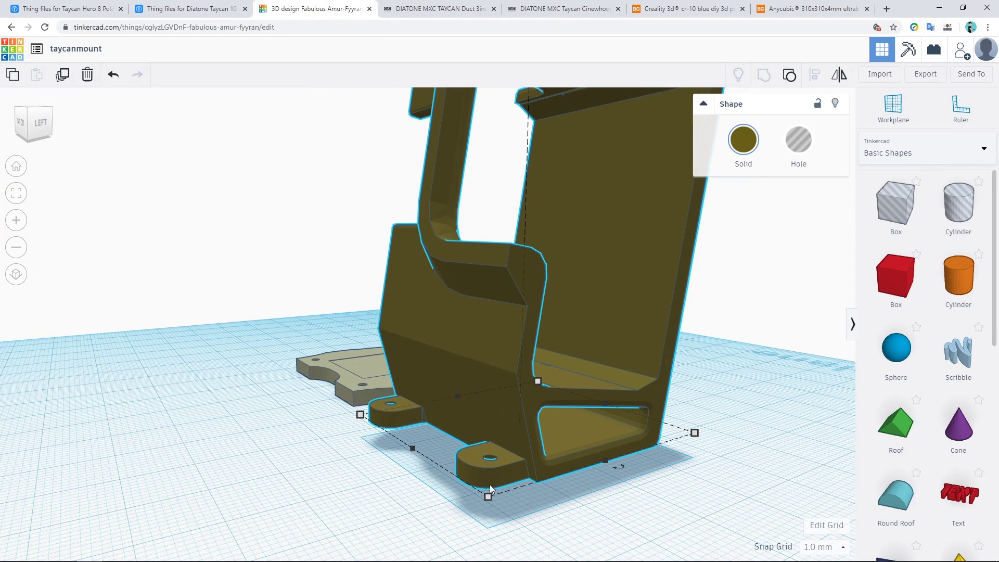
right_drag(450, 512, 381, 447)
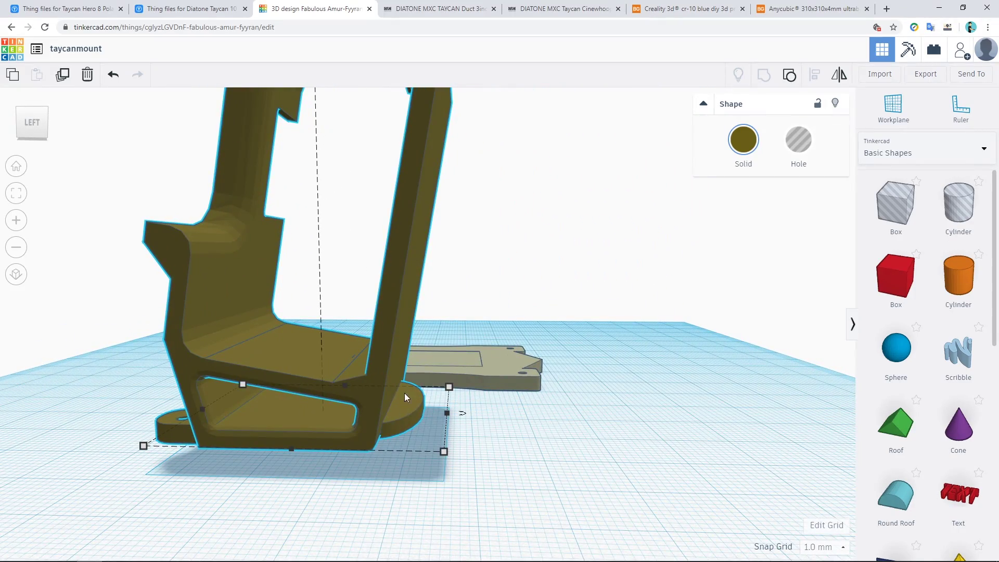
right_drag(326, 451, 444, 469)
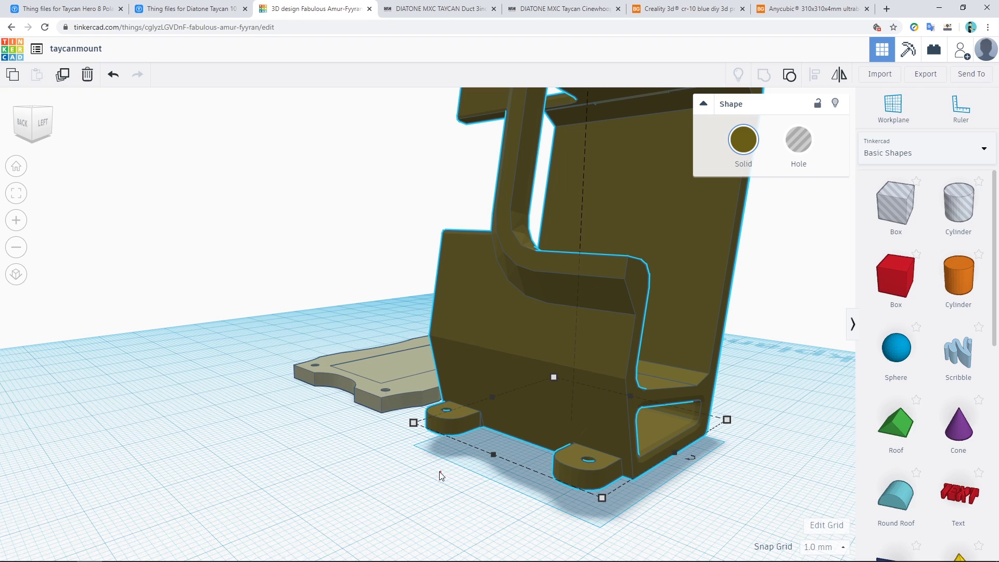
click(440, 476)
mouse_move(375, 469)
right_down()
mouse_move(349, 469)
mouse_move(364, 466)
right_up()
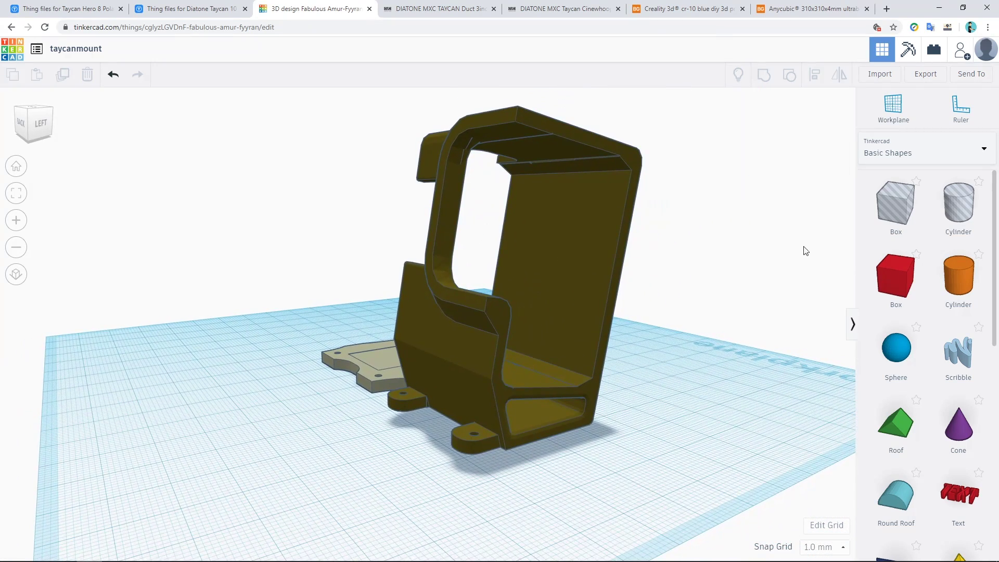
- Place a new hole box beside the mount and widen its footprint to about 26 by 42 mm
drag(911, 211, 340, 492)
right_drag(449, 508, 575, 486)
drag(577, 469, 485, 467)
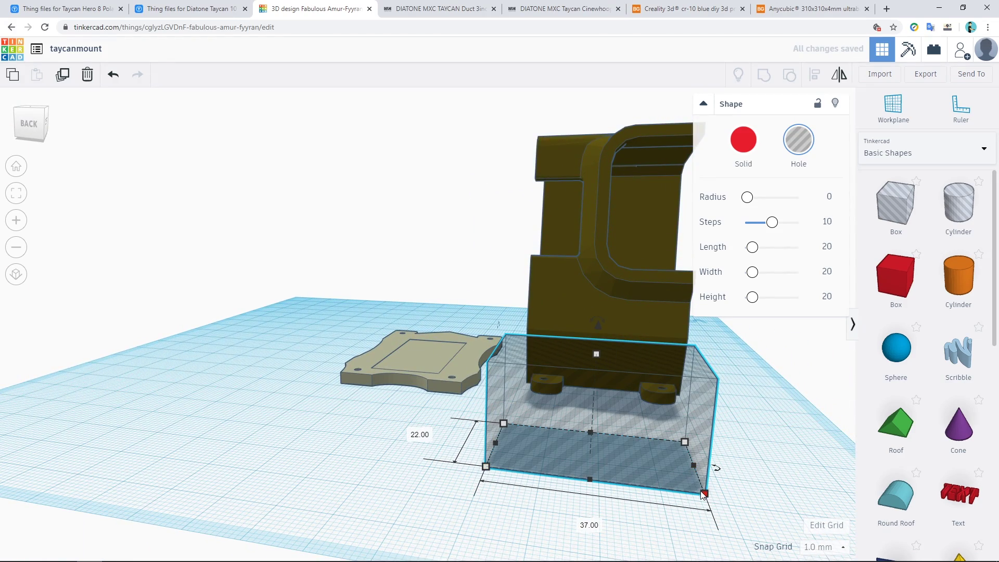
drag(704, 494, 727, 489)
right_drag(790, 461, 248, 431)
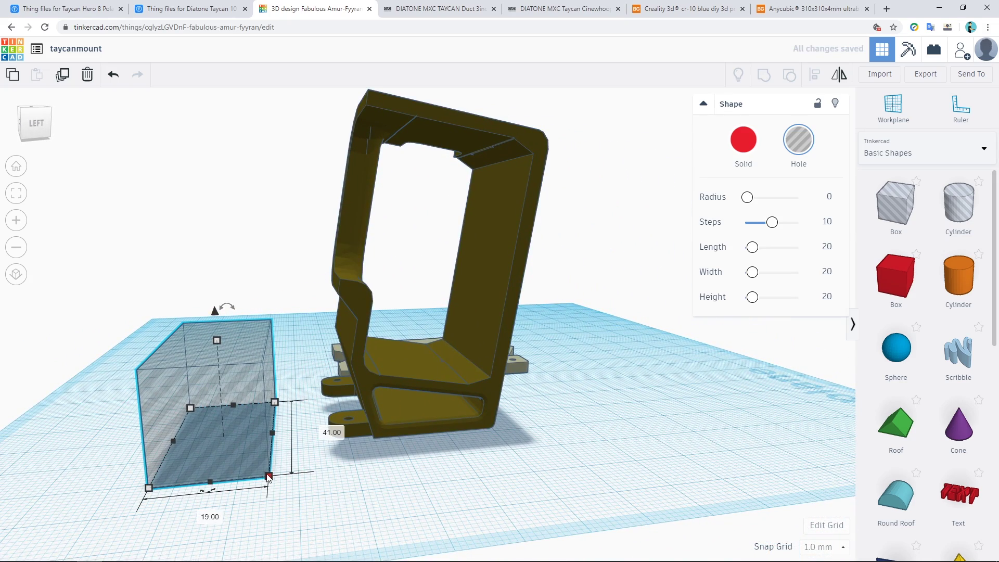
drag(269, 477, 310, 474)
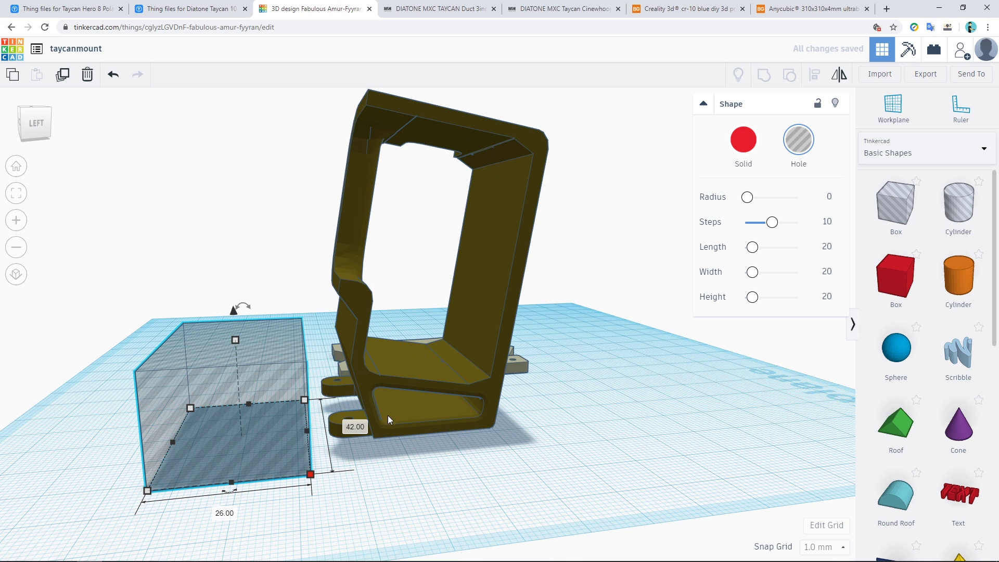
- Tilt the new hole box by 10 degrees
scroll(365, 450, up, 5)
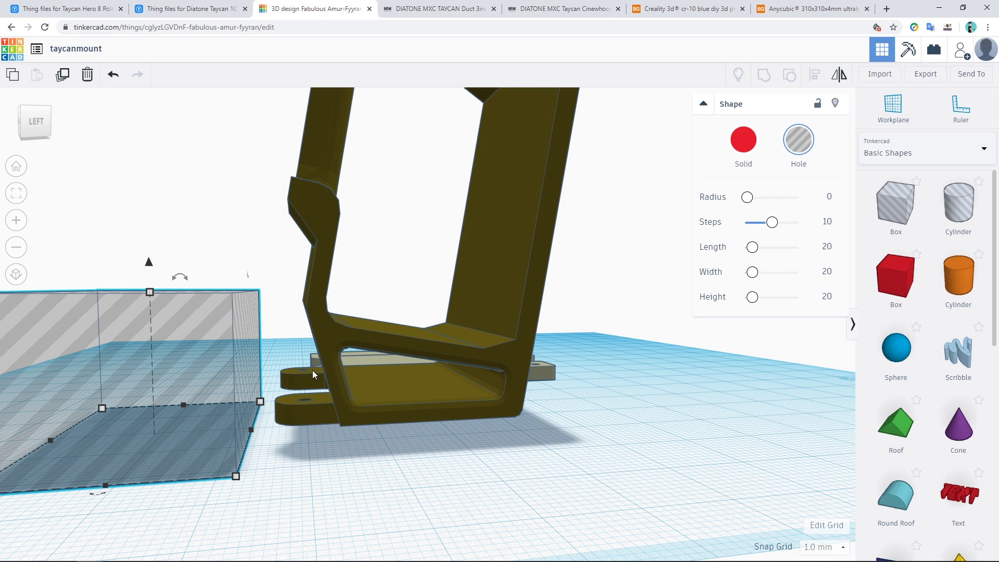
right_drag(314, 431, 329, 440)
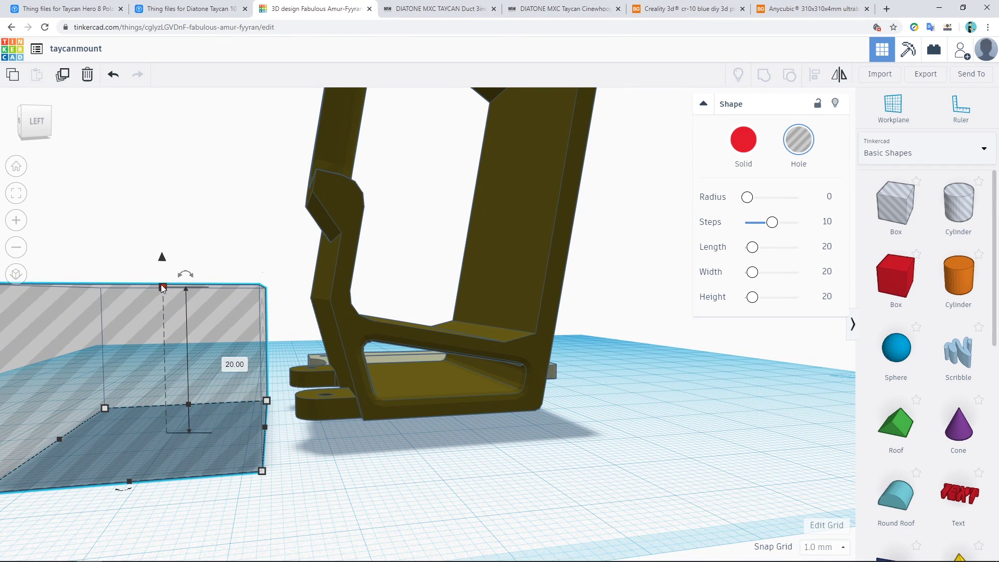
mouse_move(184, 276)
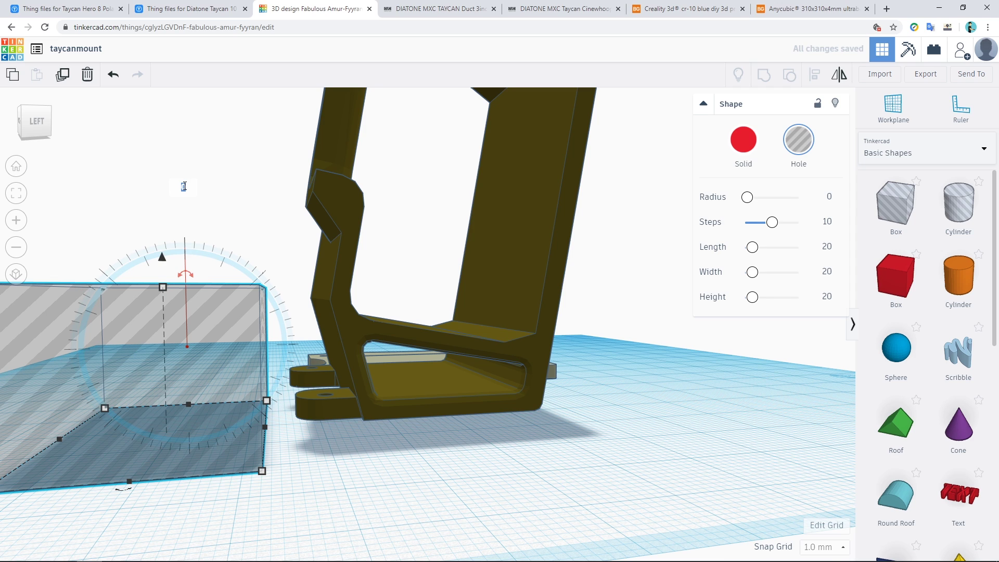
key(Return)
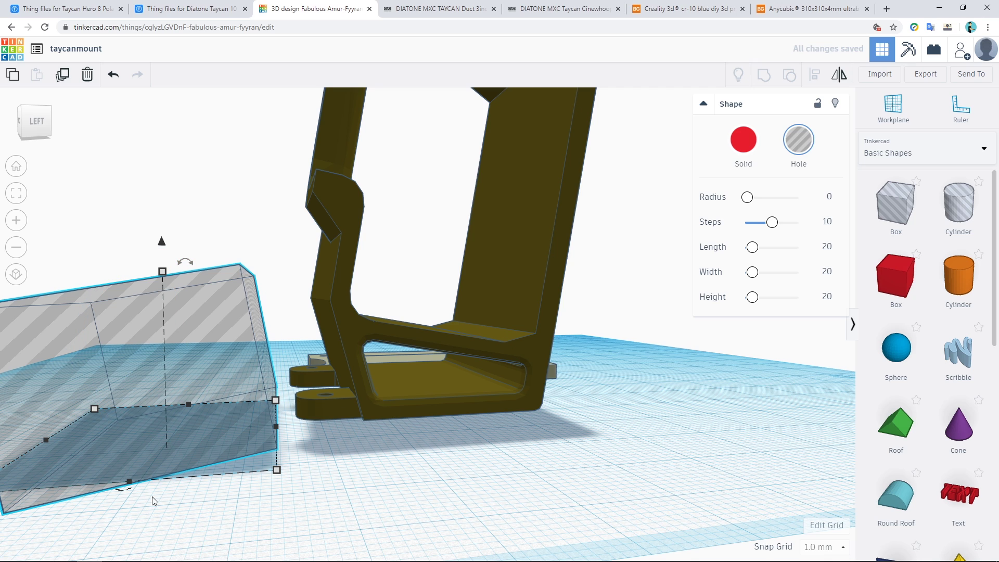
- Stretch the tilted hole box toward the mount so it encloses the mount's foot and holed tabs
drag(277, 473, 375, 468)
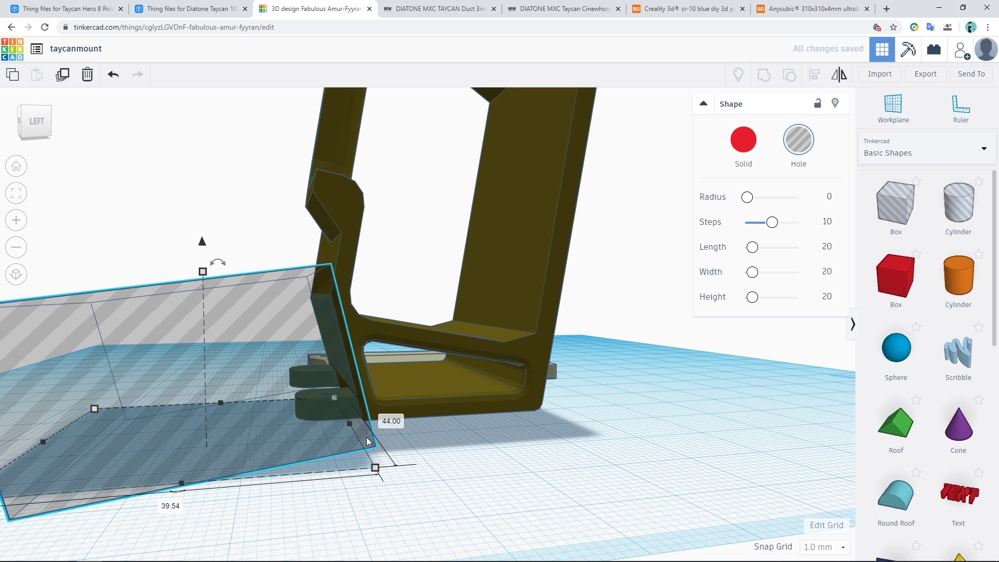
scroll(368, 441, up, 5)
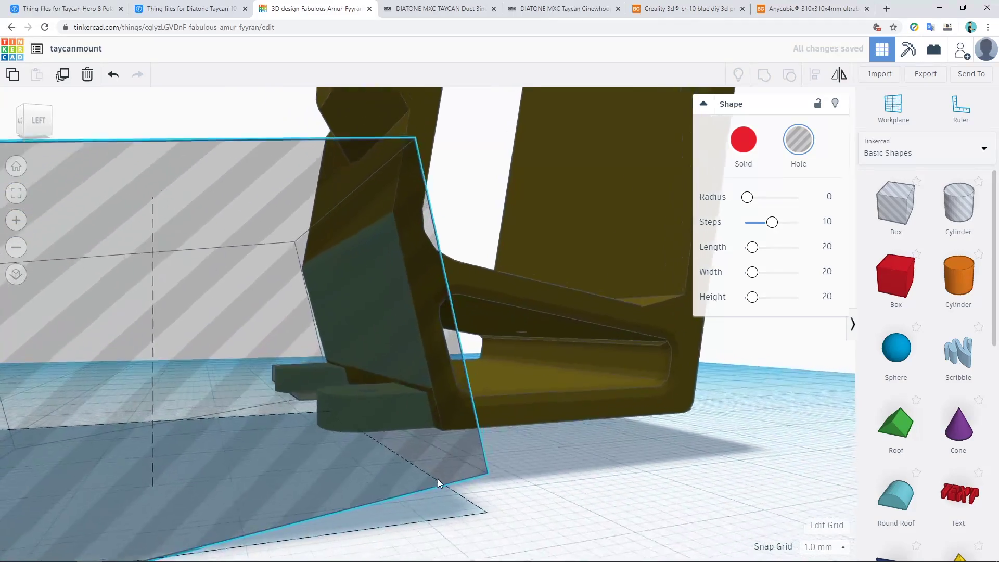
scroll(438, 483, up, 3)
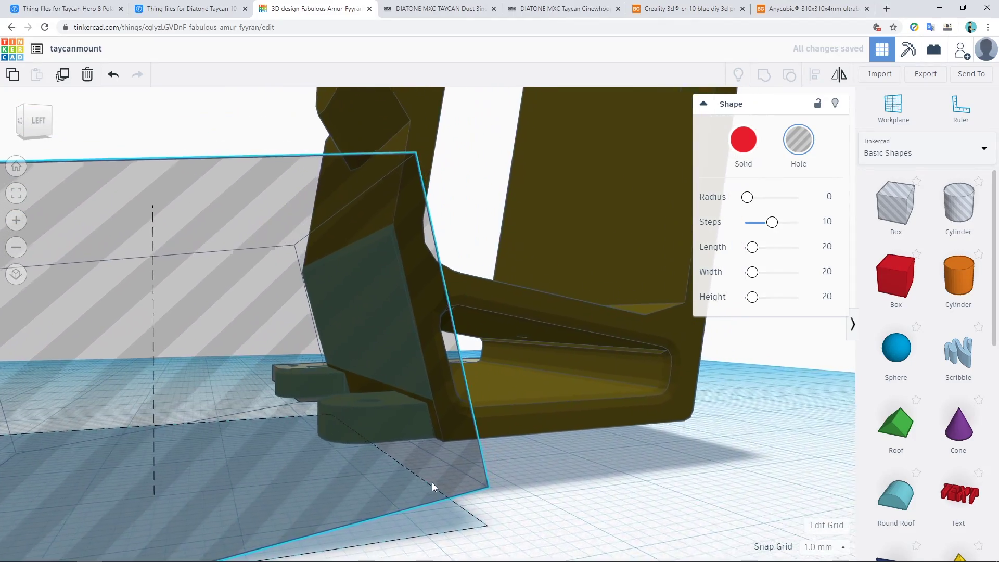
scroll(432, 482, up, 2)
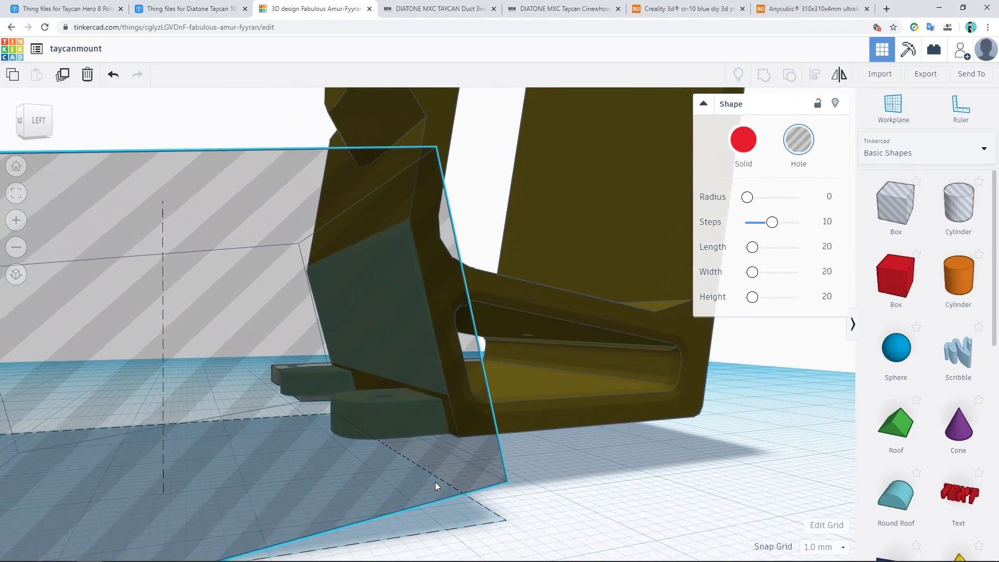
scroll(435, 482, up, 1)
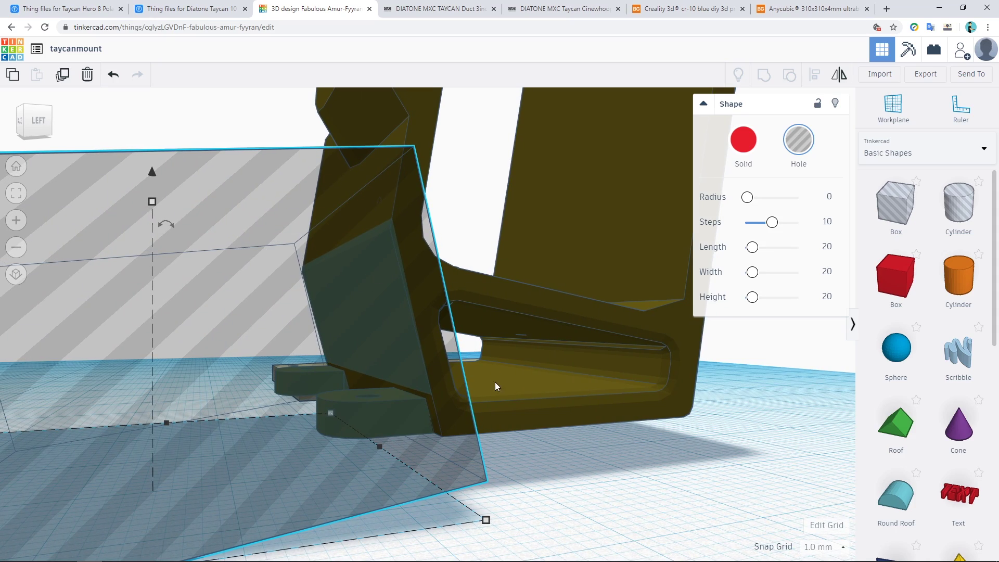
scroll(495, 385, down, 3)
scroll(570, 410, up, 2)
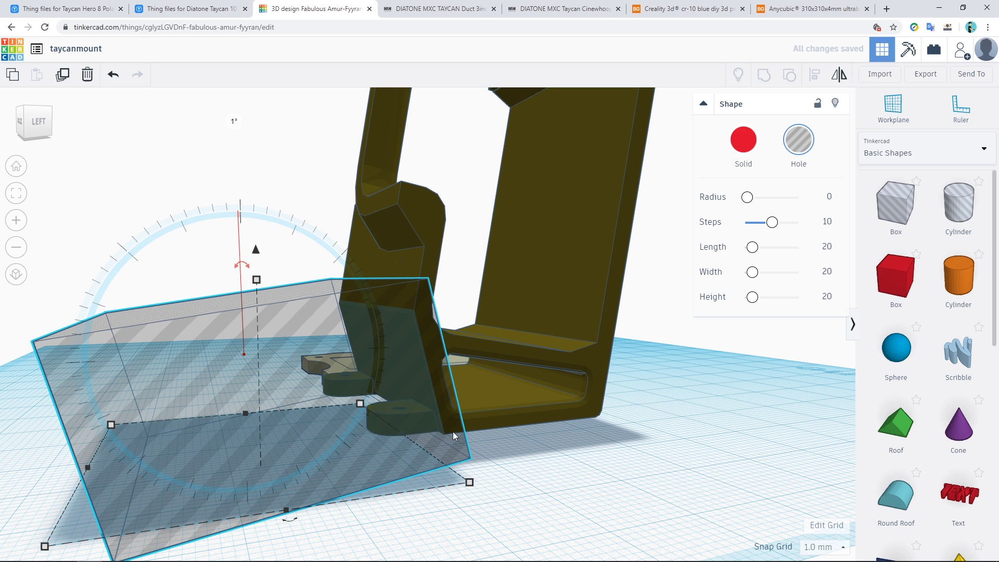
right_drag(453, 432, 511, 430)
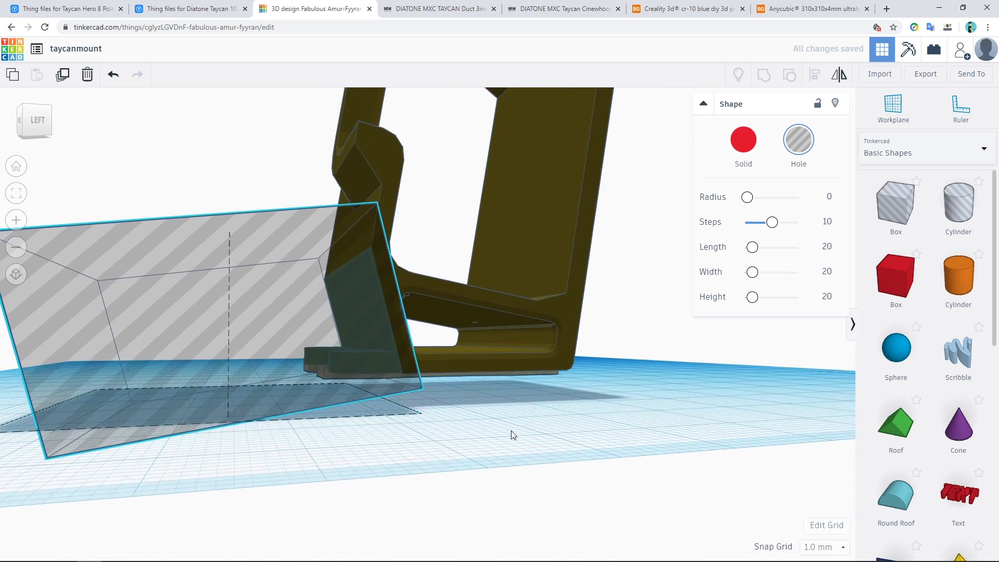
scroll(414, 389, up, 6)
scroll(418, 390, down, 2)
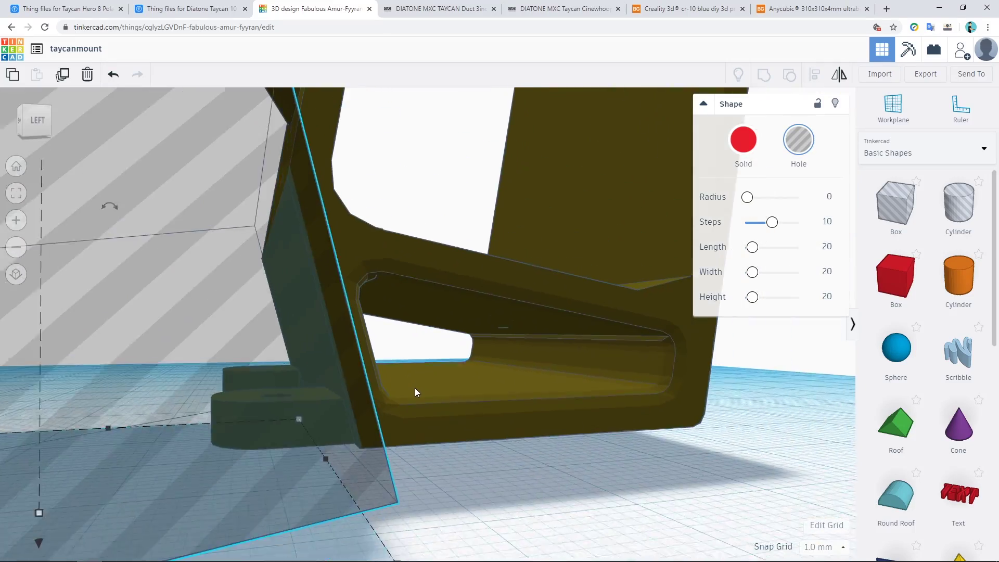
right_drag(414, 388, 468, 459)
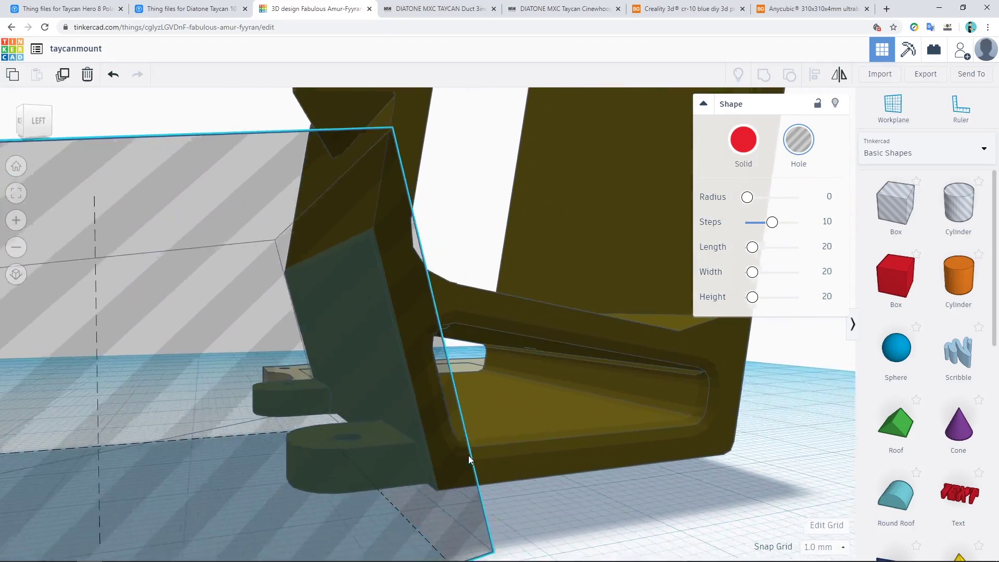
scroll(469, 459, down, 6)
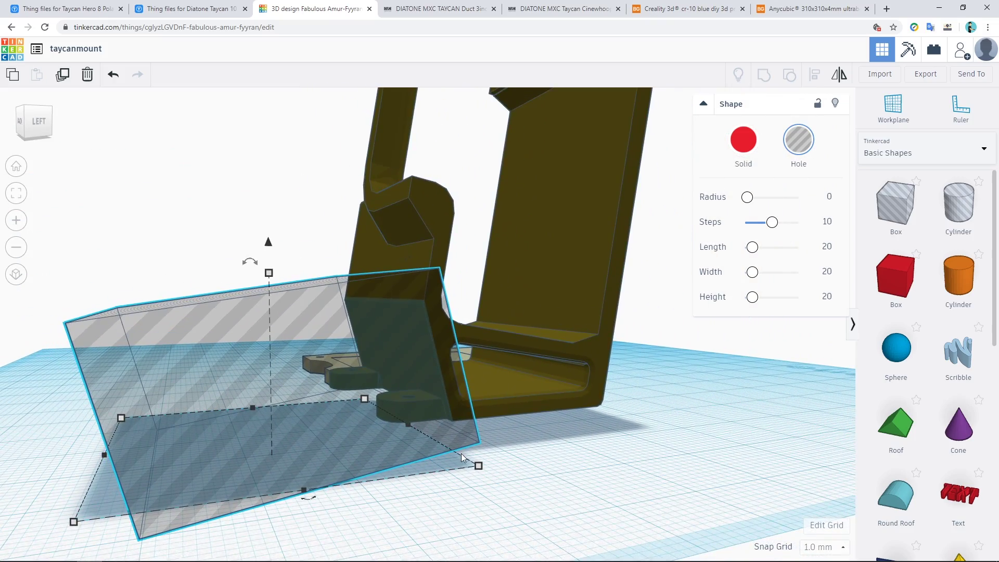
right_drag(449, 487, 501, 476)
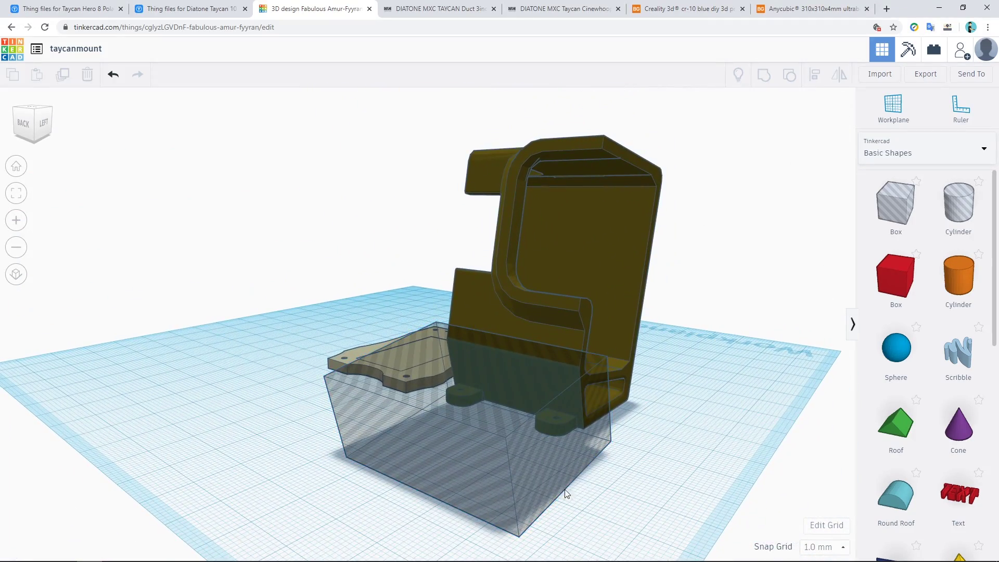
- Select the mount and the tilted hole box and group them to trim the mount's lower end
right_drag(566, 494, 424, 442)
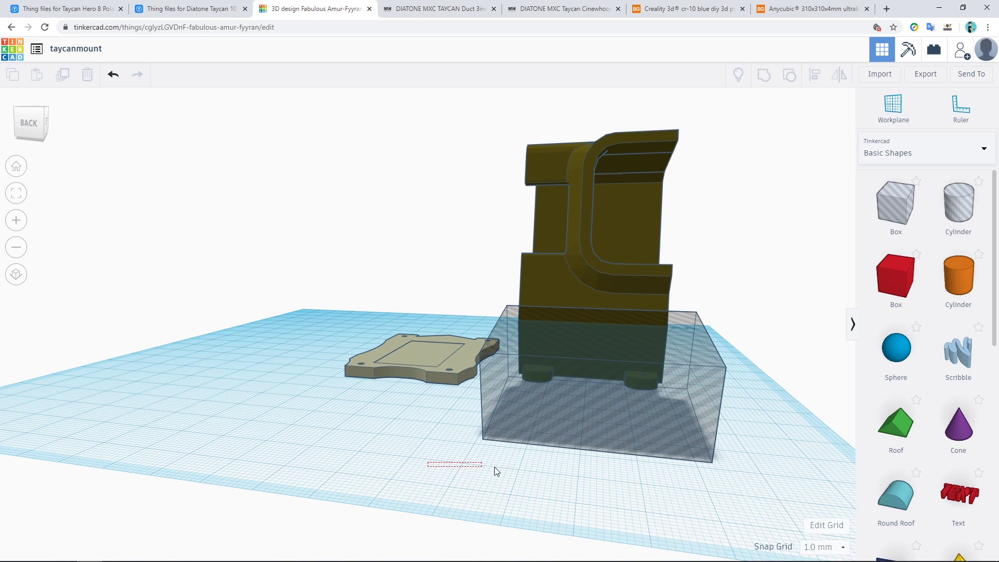
click(599, 181)
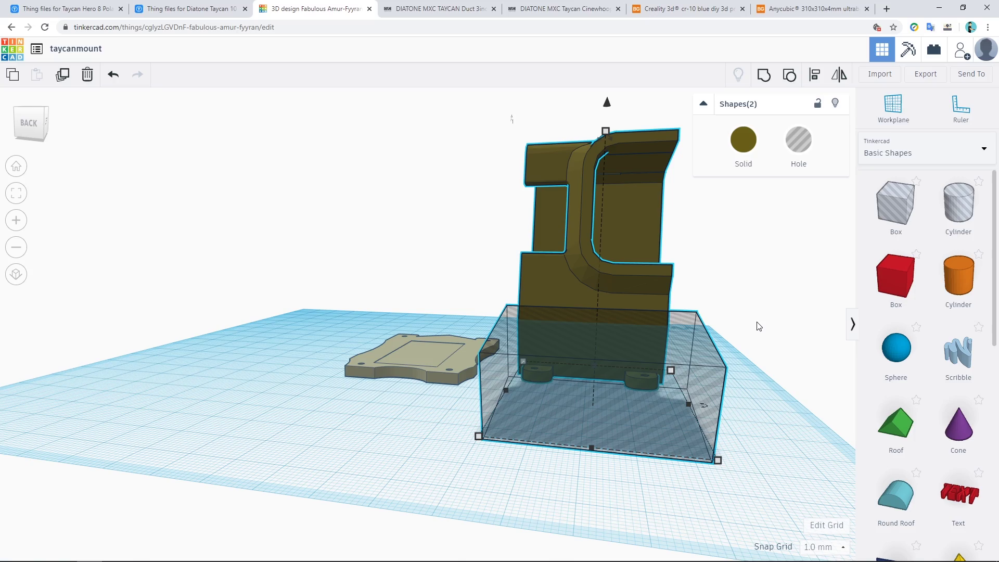
click(767, 77)
right_drag(714, 362, 692, 399)
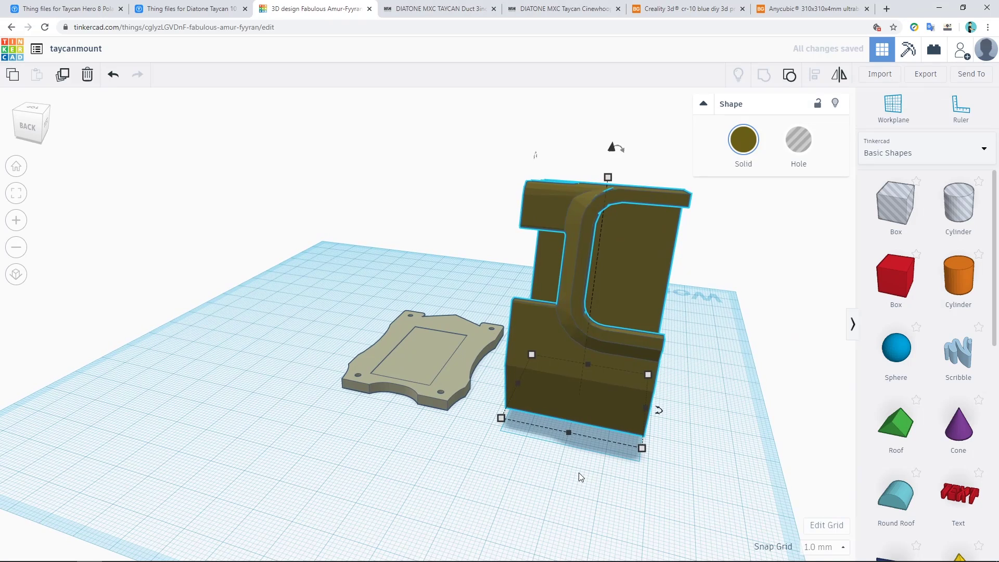
click(581, 477)
- Move the trimmed mount onto the base plate and lower it to 3.00 elevation on the plate top
drag(573, 353, 401, 308)
right_drag(511, 406, 437, 424)
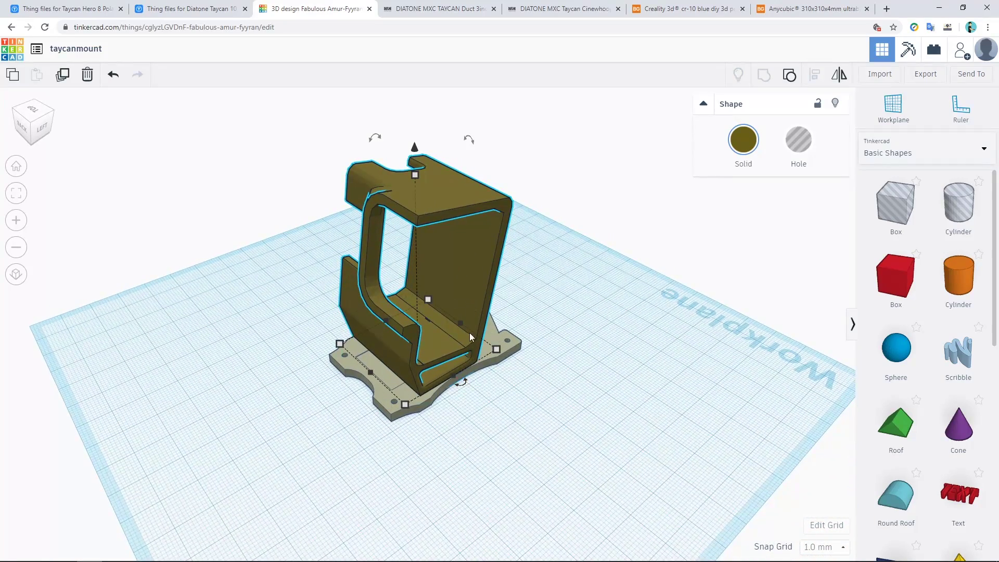
right_drag(488, 428, 395, 393)
scroll(395, 392, up, 5)
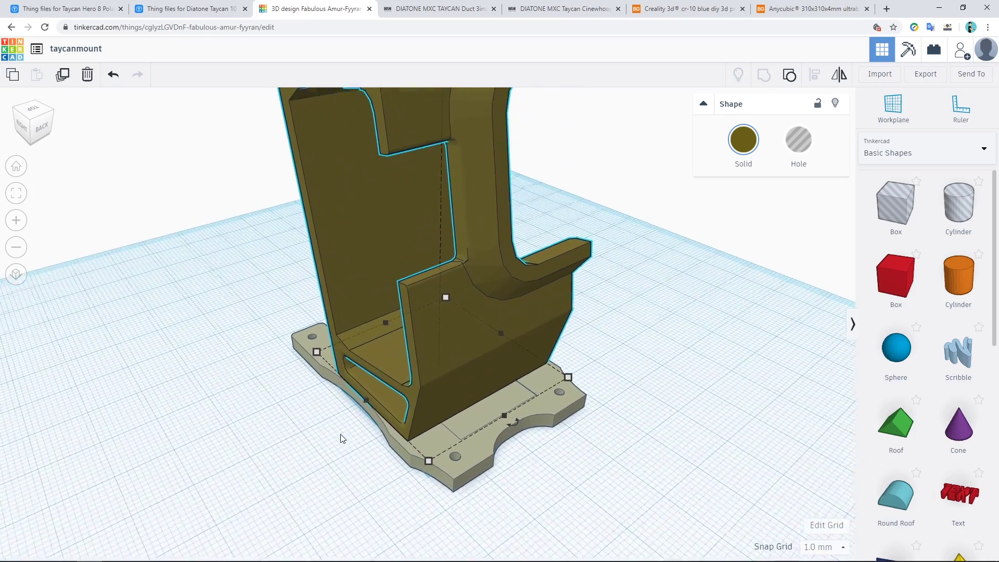
right_drag(339, 437, 470, 456)
scroll(487, 426, up, 2)
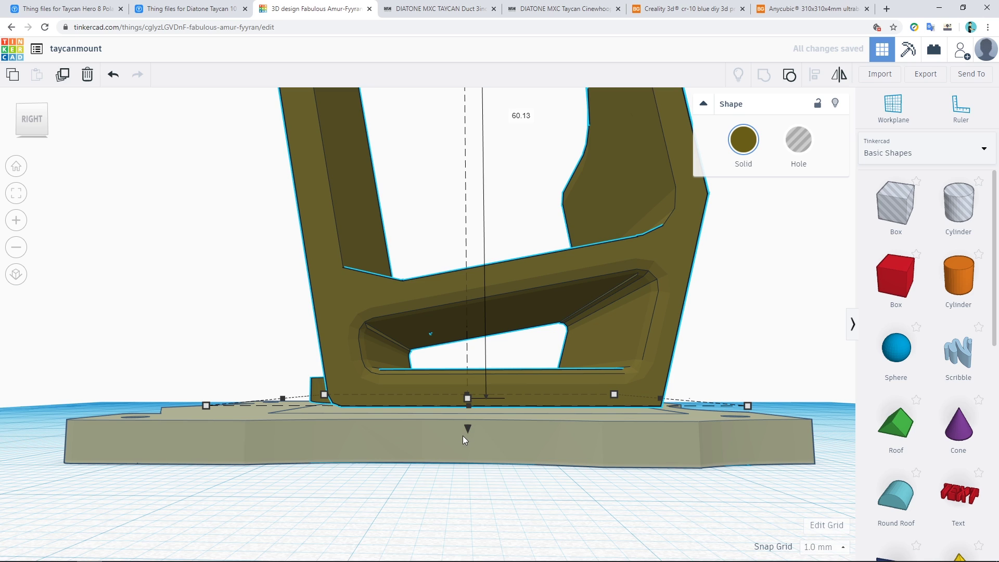
drag(467, 429, 468, 439)
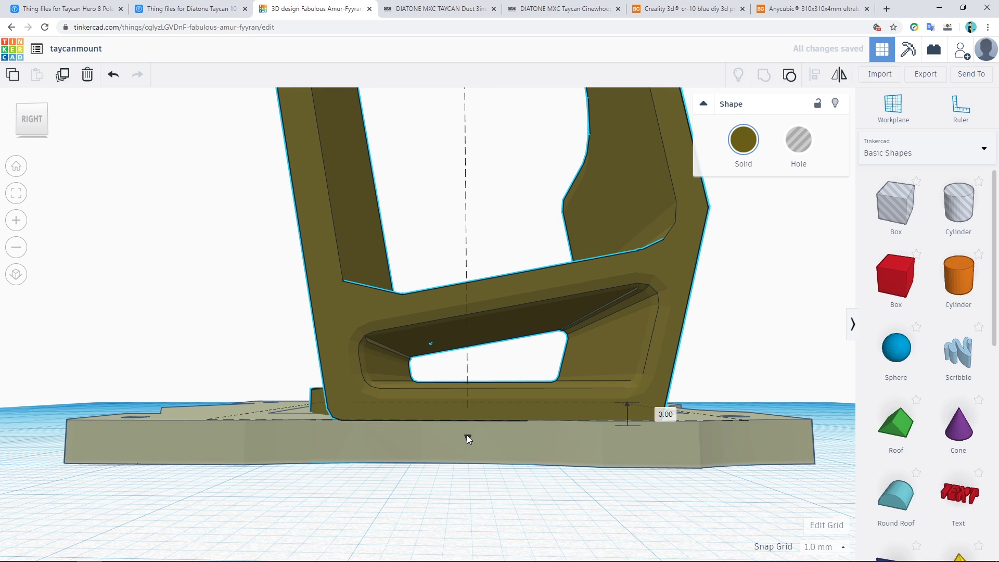
right_drag(471, 525, 437, 507)
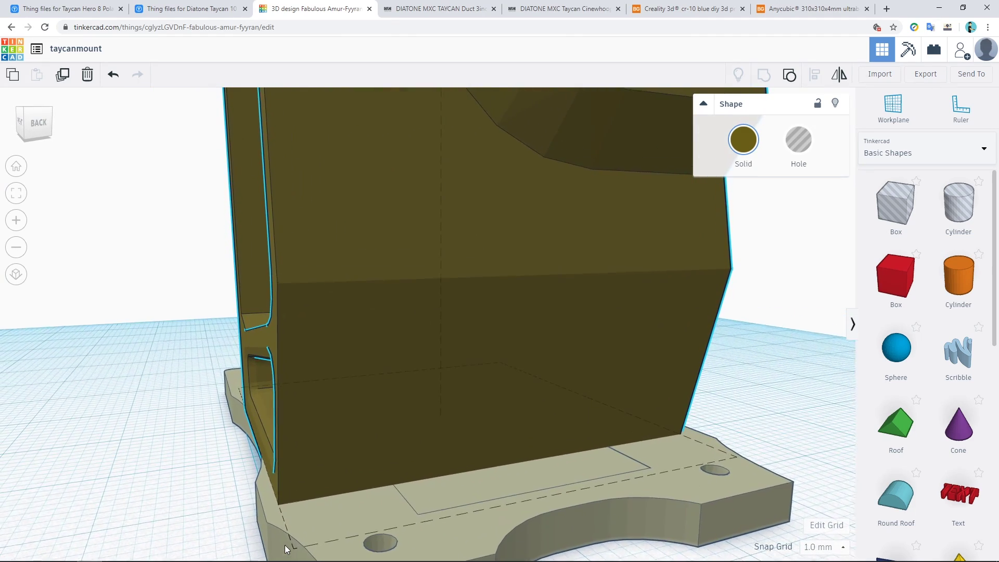
- Switch to 0.1 mm snapping and narrow the mount from 35.00 to 34.60
click(586, 476)
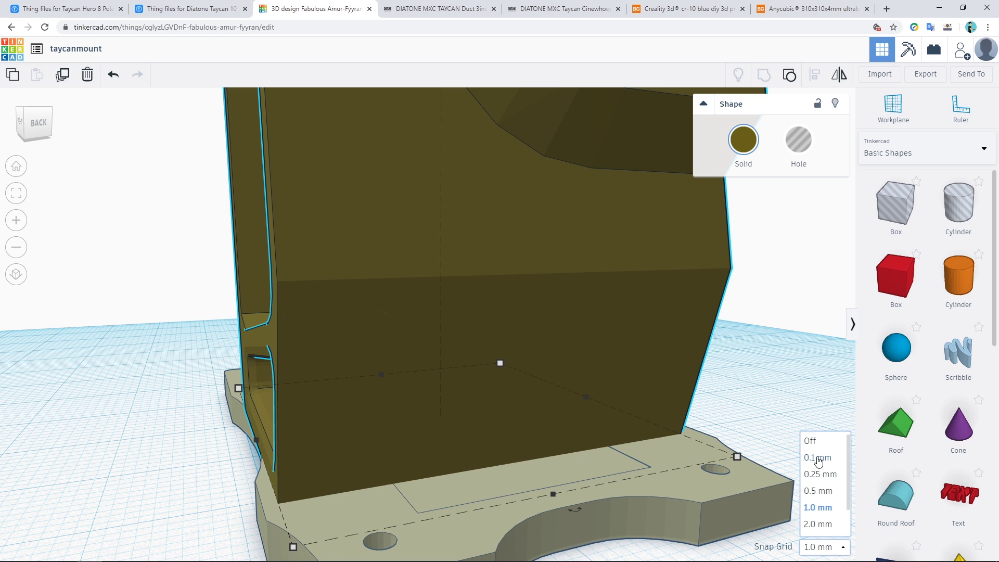
click(817, 458)
scroll(748, 432, up, 4)
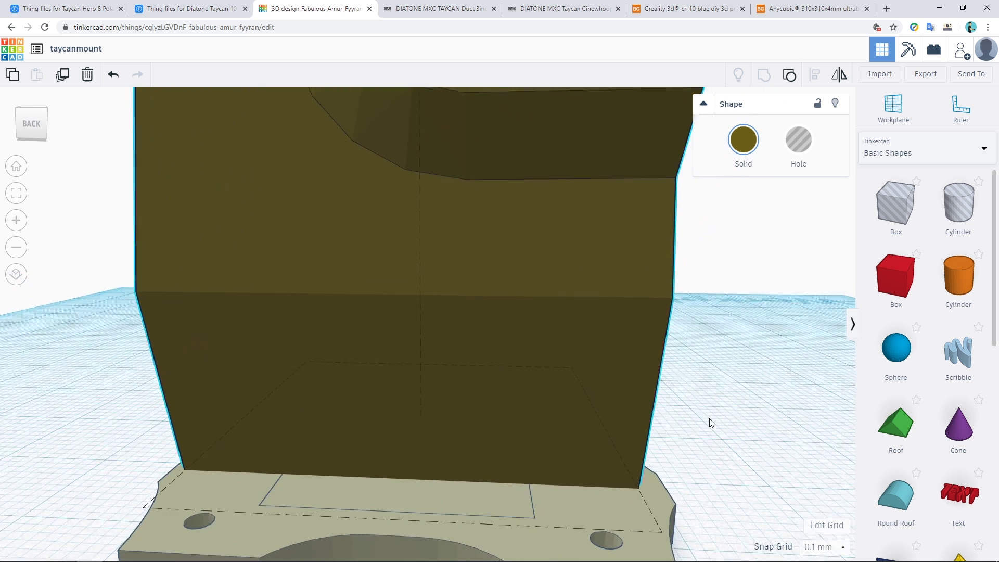
right_drag(710, 418, 578, 435)
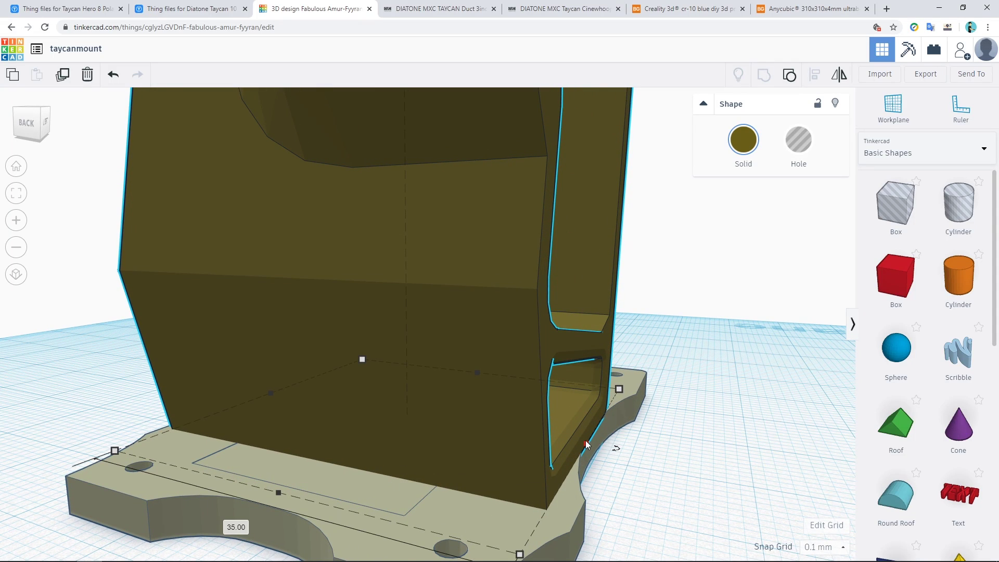
drag(586, 442, 582, 441)
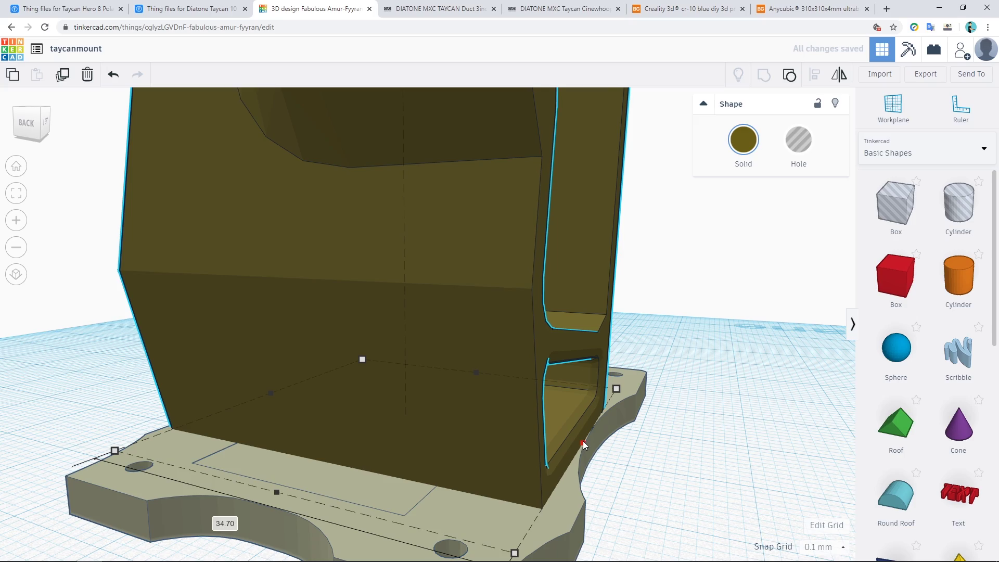
- Narrow the mount further from its other side until the width reads about 34.00
mouse_move(589, 441)
right_down()
mouse_move(602, 475)
mouse_move(512, 498)
mouse_move(528, 517)
mouse_move(611, 489)
mouse_move(651, 461)
mouse_move(651, 441)
mouse_move(623, 459)
mouse_move(604, 442)
right_up()
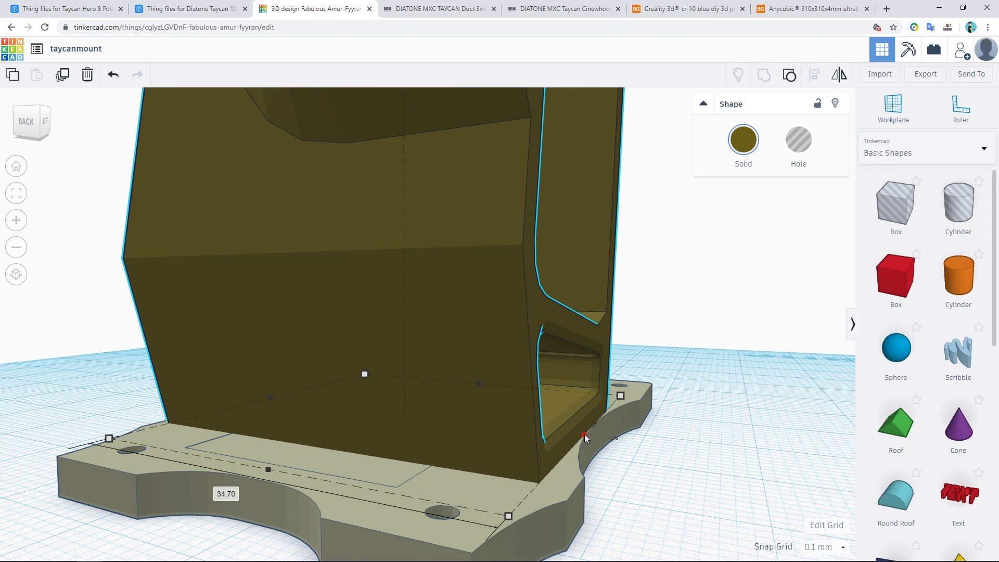
drag(584, 434, 582, 436)
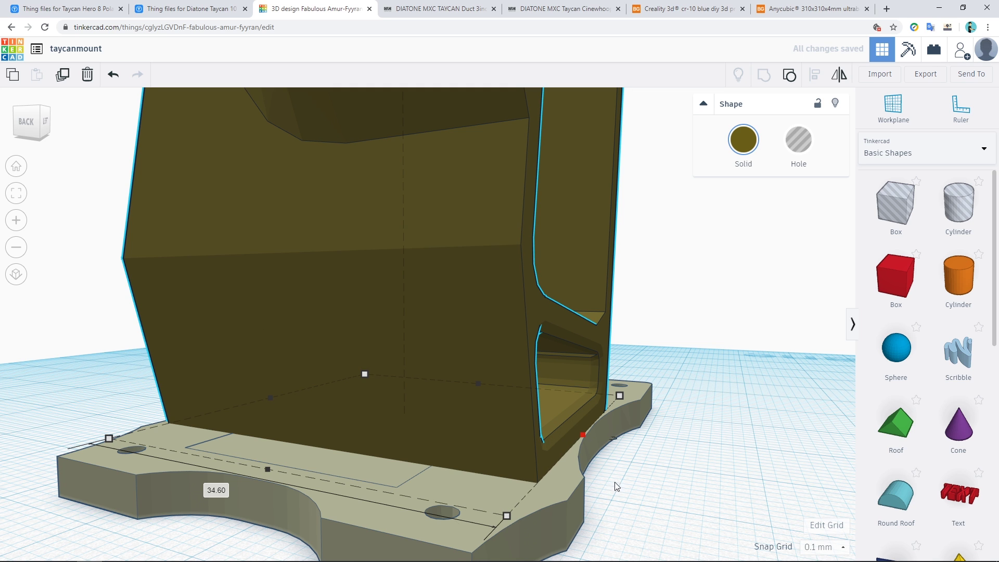
right_drag(614, 482, 403, 445)
right_drag(175, 461, 277, 451)
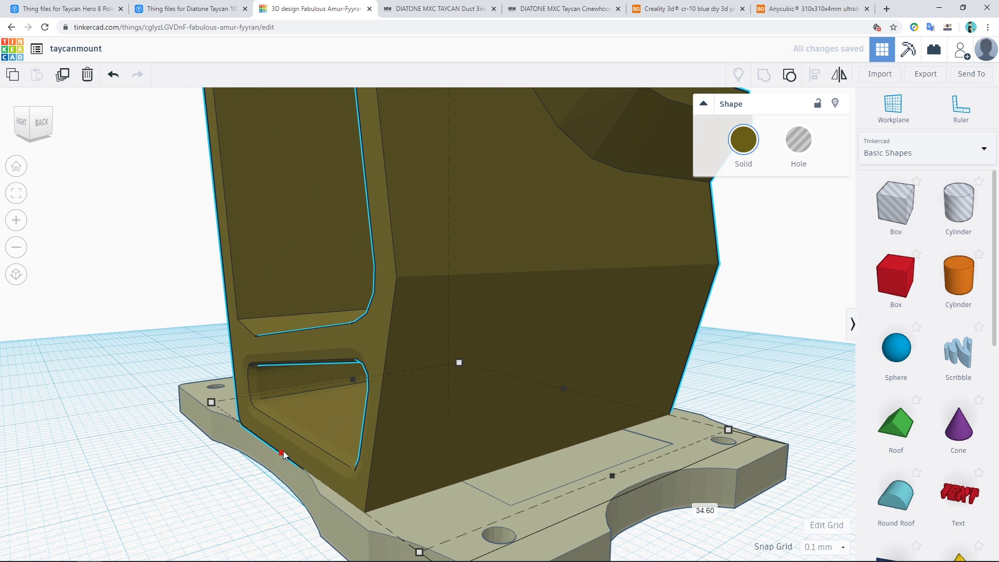
drag(283, 450, 289, 452)
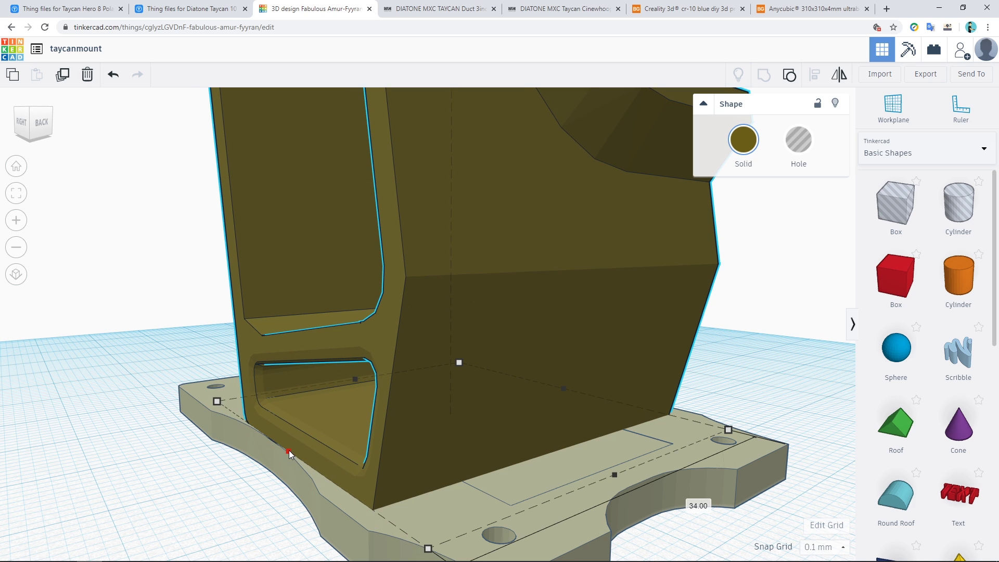
mouse_move(289, 451)
right_down()
mouse_move(258, 467)
mouse_move(104, 461)
mouse_move(229, 471)
mouse_move(258, 464)
mouse_move(273, 444)
right_up()
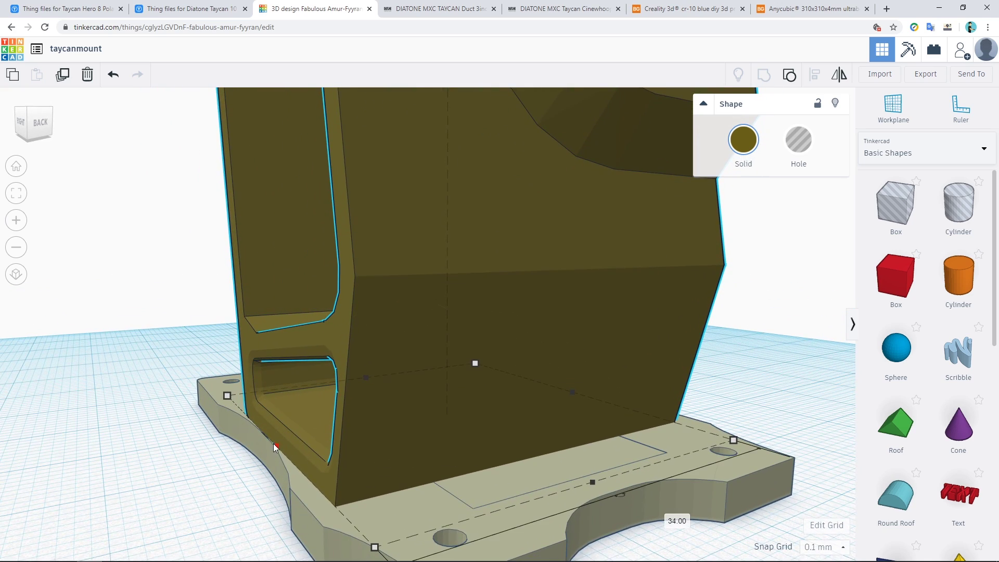
drag(277, 449, 279, 451)
right_drag(424, 485, 400, 493)
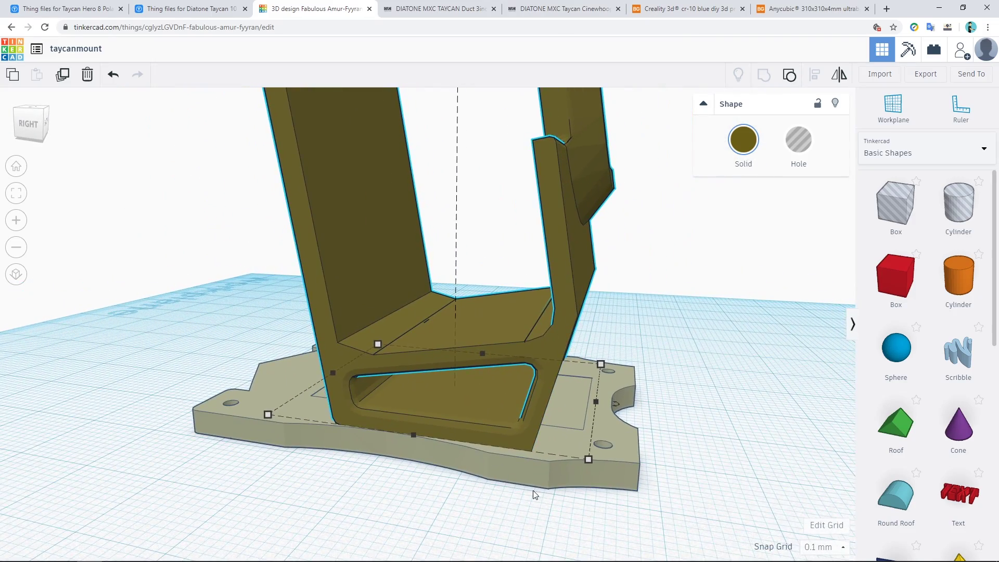
right_drag(548, 504, 210, 473)
- Box-select the mount and base plate, group them, and orbit around to check the merged shape
scroll(213, 478, down, 3)
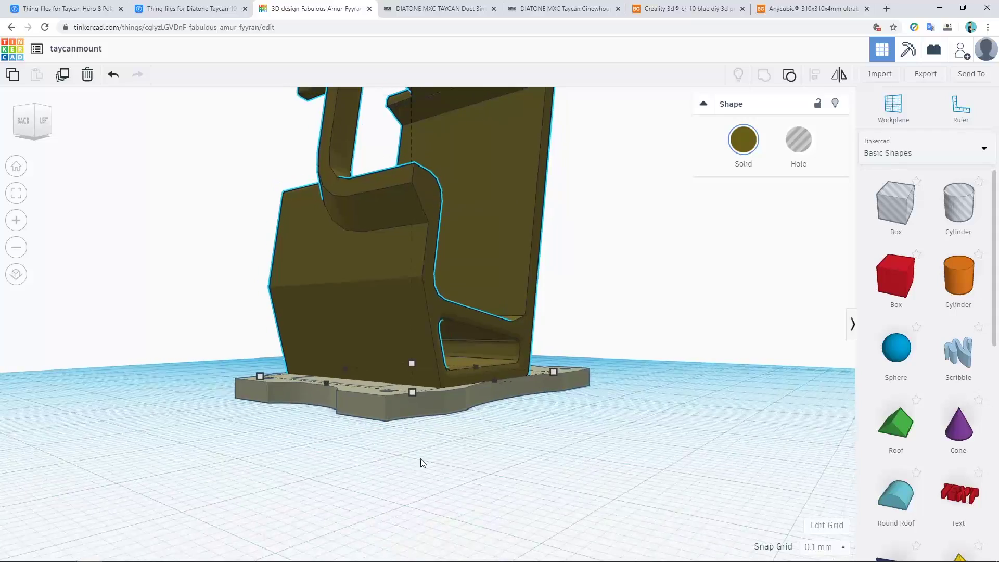
click(451, 433)
right_drag(451, 434, 529, 460)
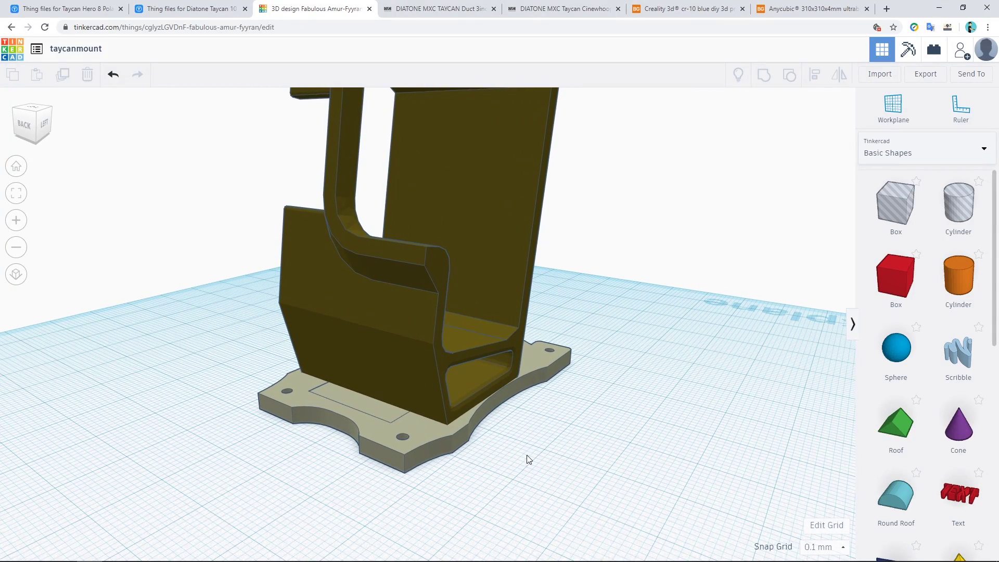
drag(317, 252, 400, 357)
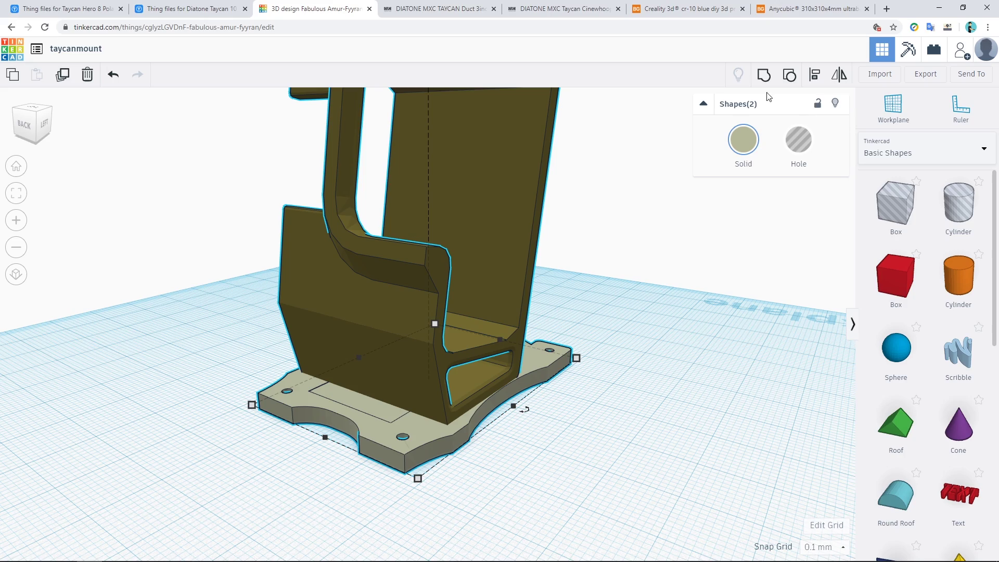
click(763, 78)
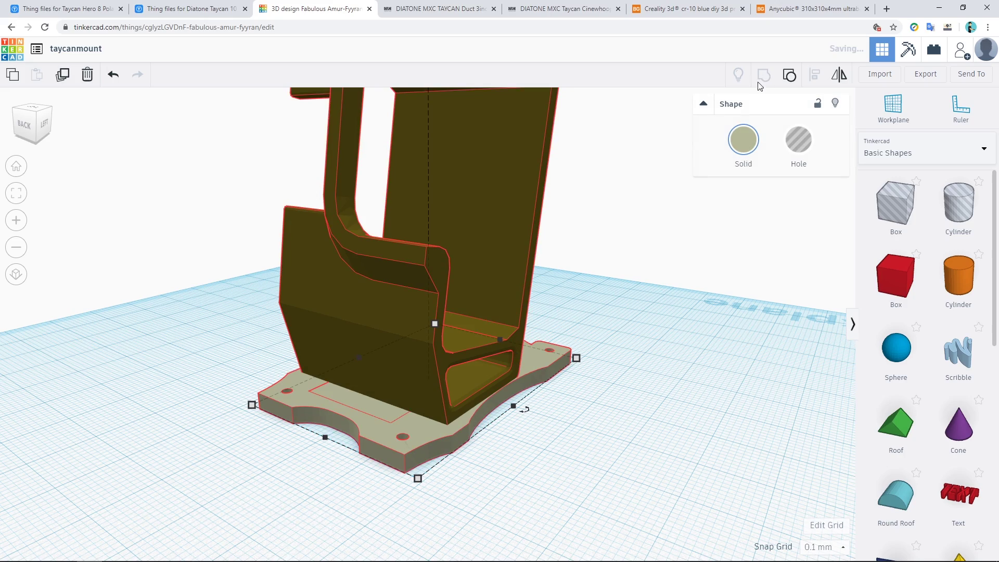
click(564, 453)
right_drag(564, 453, 447, 437)
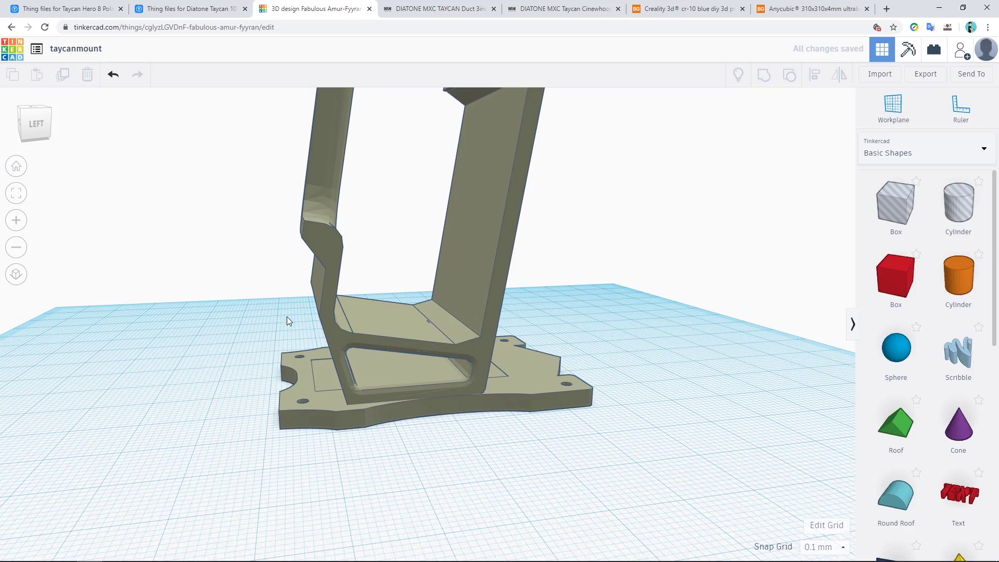
right_drag(374, 434, 495, 385)
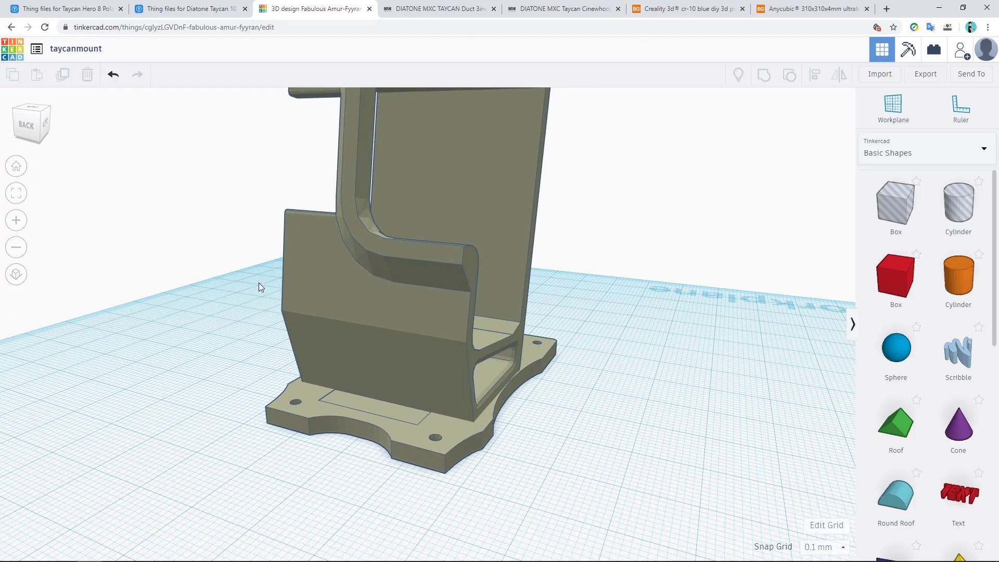
right_drag(704, 357, 540, 336)
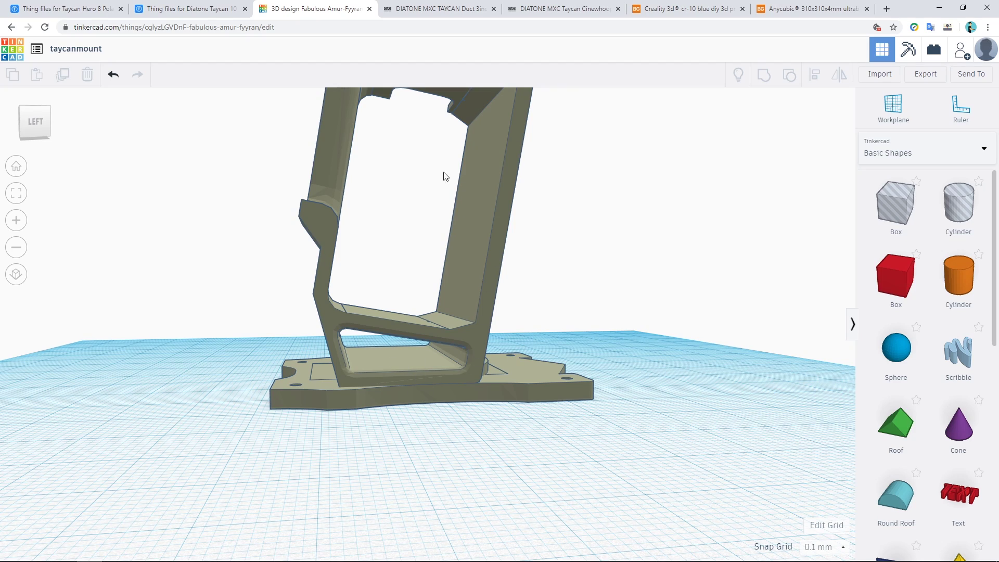
right_drag(376, 369, 544, 395)
scroll(544, 395, down, 4)
- Add a hole box raised 25.50 mm, about 40 mm wide, 83.30 mm long and much taller
drag(906, 207, 271, 395)
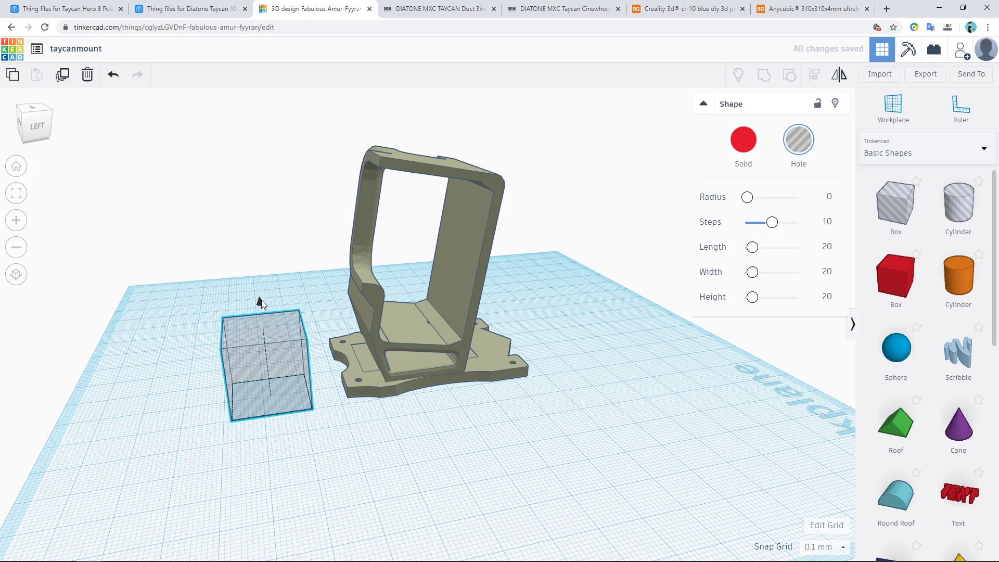
drag(263, 303, 250, 203)
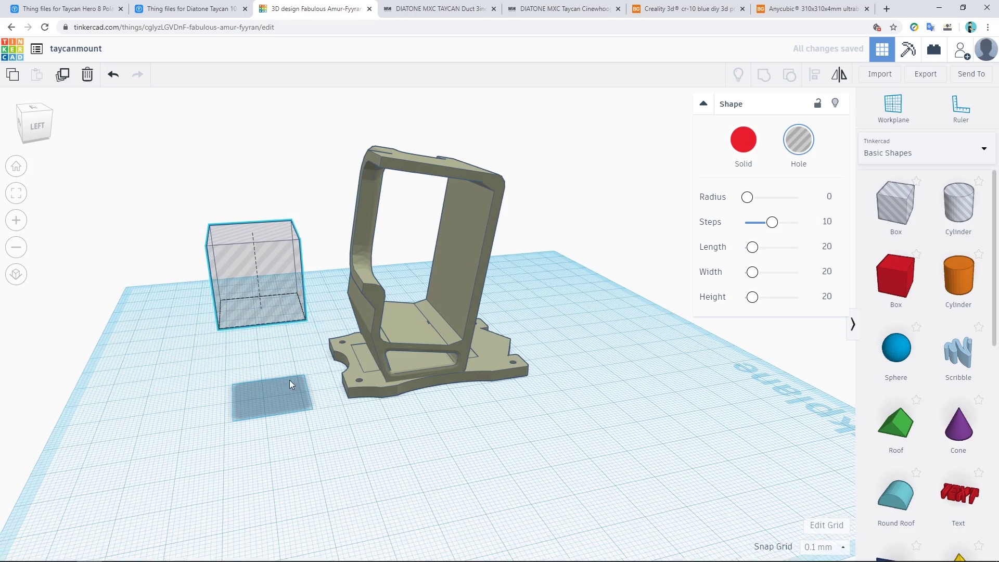
right_drag(290, 380, 395, 388)
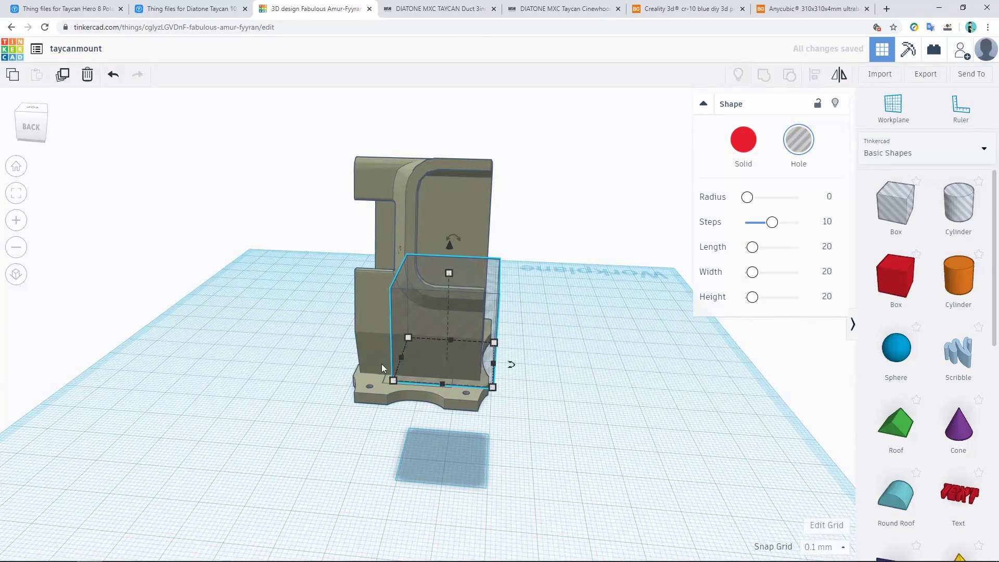
drag(394, 384, 295, 375)
drag(494, 391, 524, 394)
right_drag(534, 413, 373, 424)
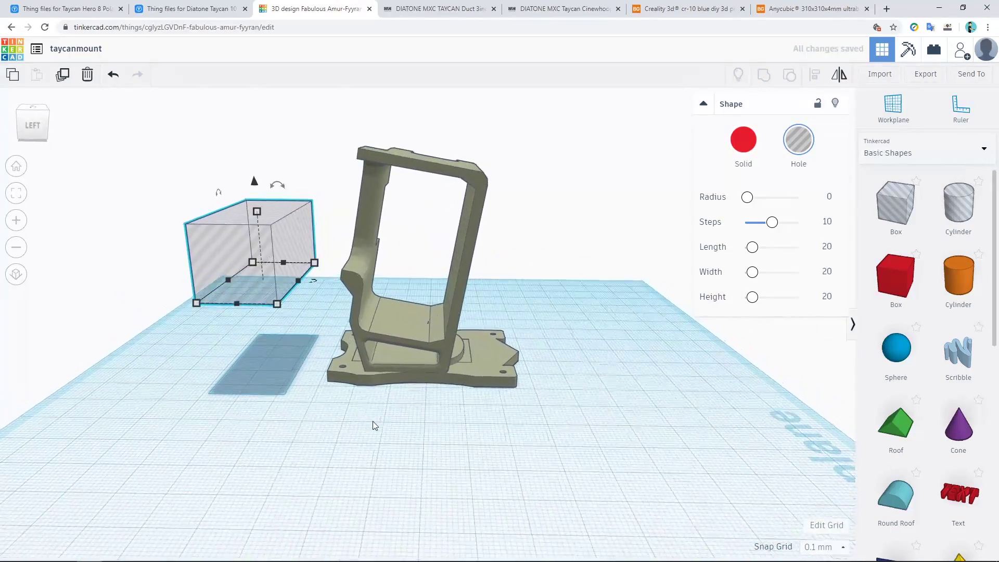
drag(298, 282, 561, 308)
drag(381, 211, 379, 109)
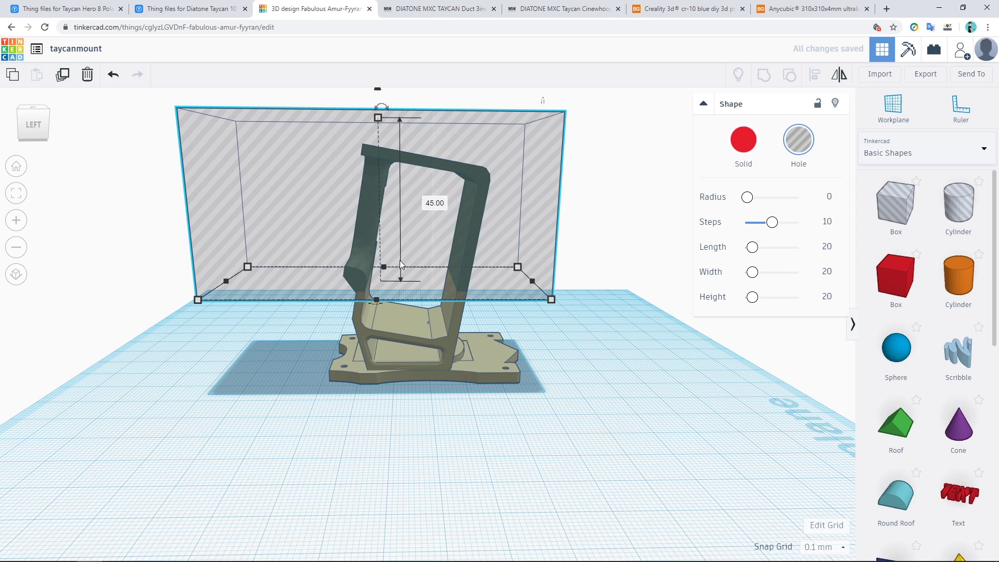
right_drag(330, 389, 382, 376)
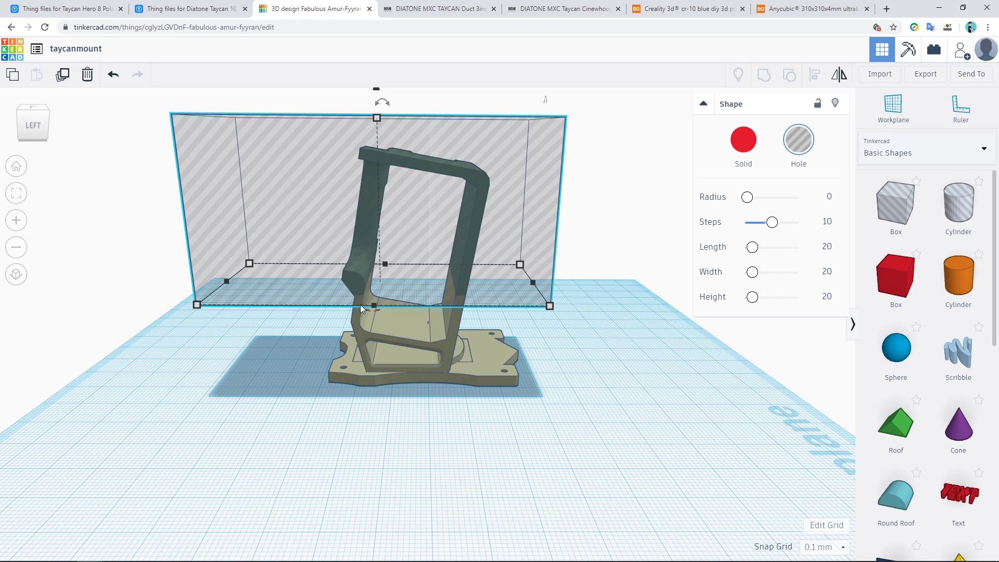
- Tilt the hole box by -10°
scroll(396, 341, down, 3)
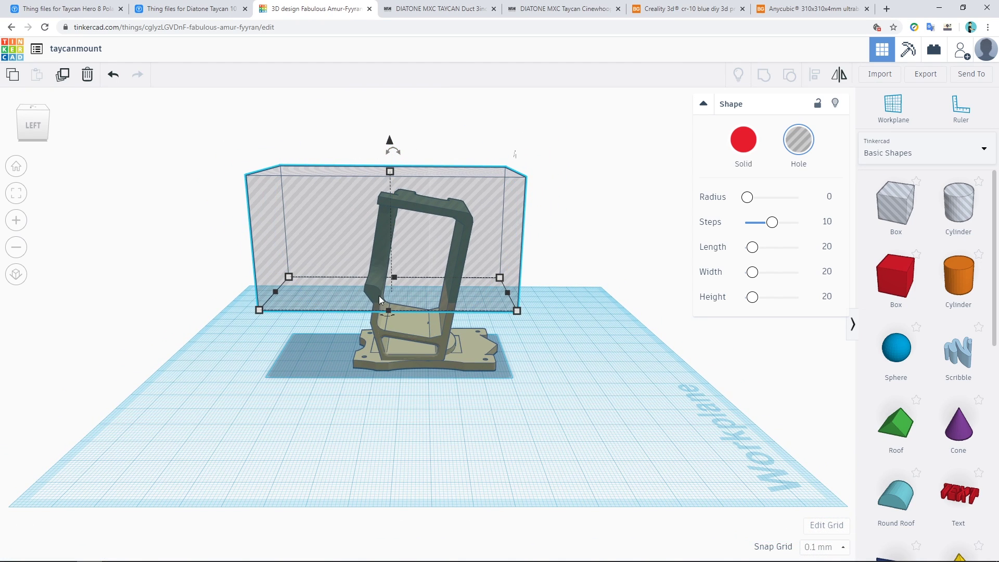
scroll(379, 203, down, 3)
drag(404, 205, 404, 207)
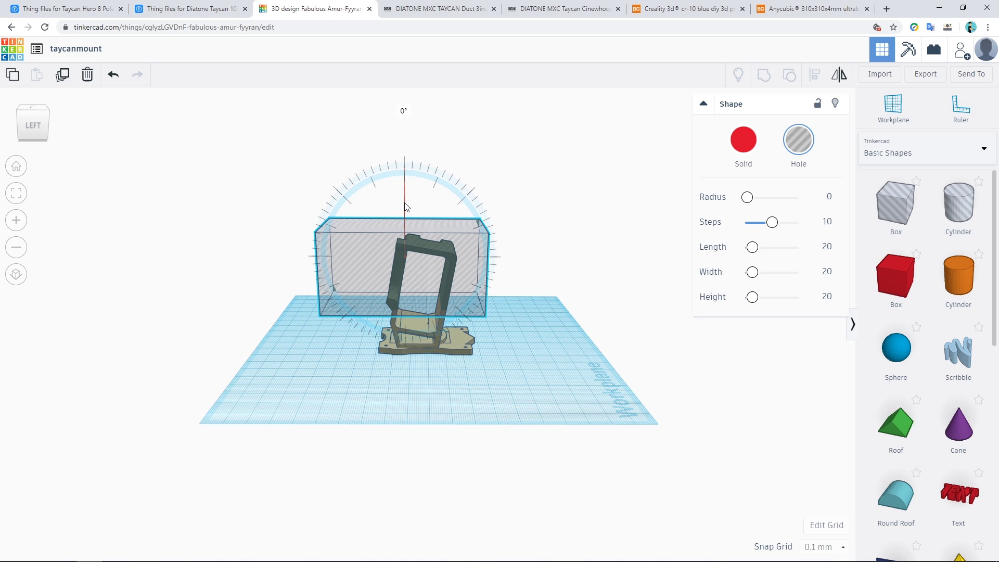
drag(407, 206, 416, 166)
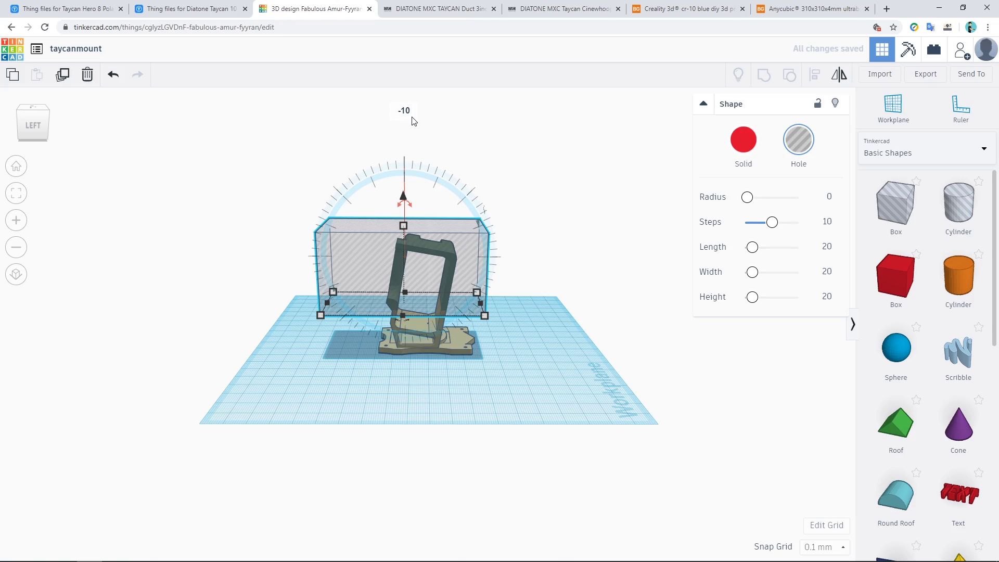
key(Return)
- Lower the hole box over the mount's upper cage and select it together with the mount
scroll(407, 366, up, 8)
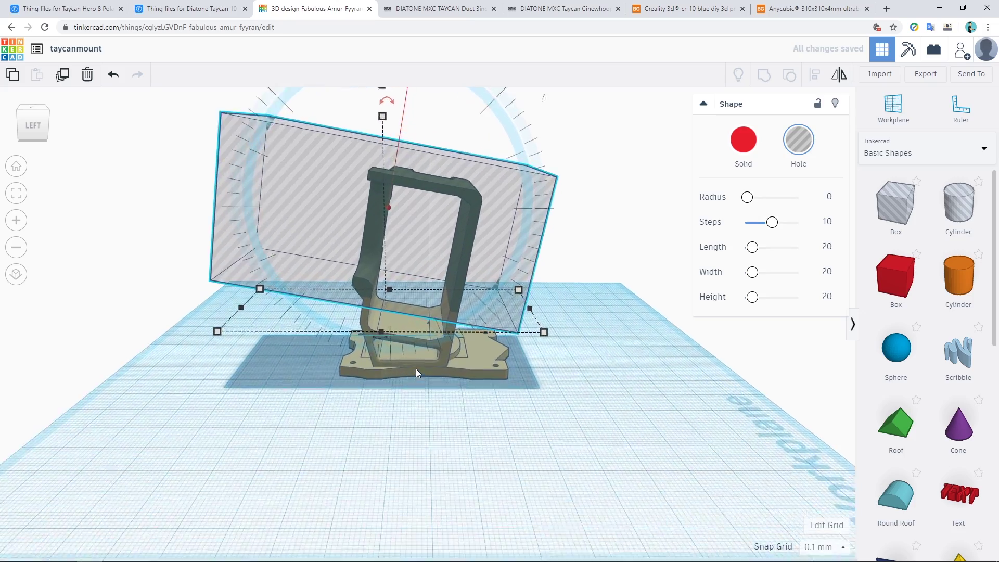
right_drag(381, 418, 606, 392)
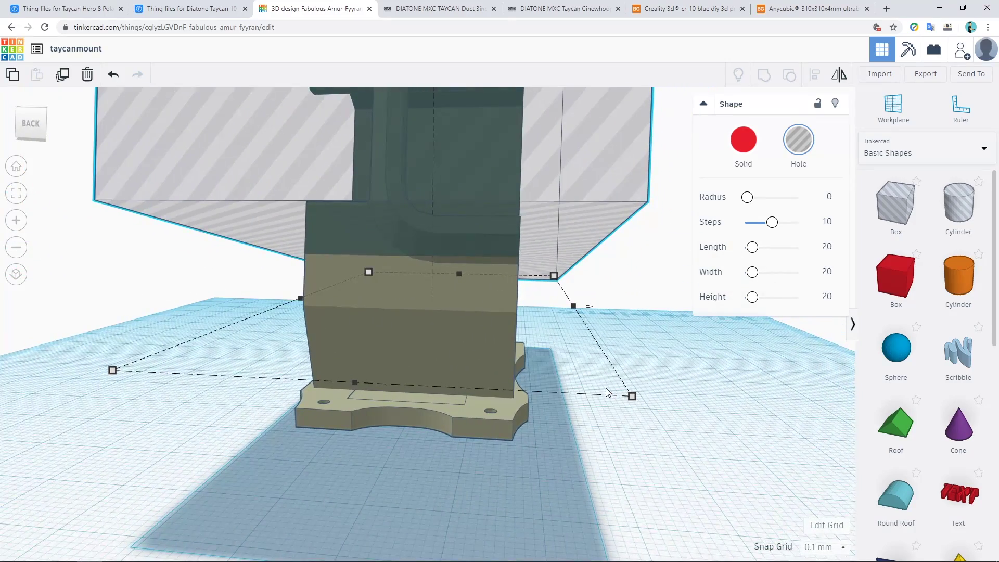
right_drag(656, 399, 423, 345)
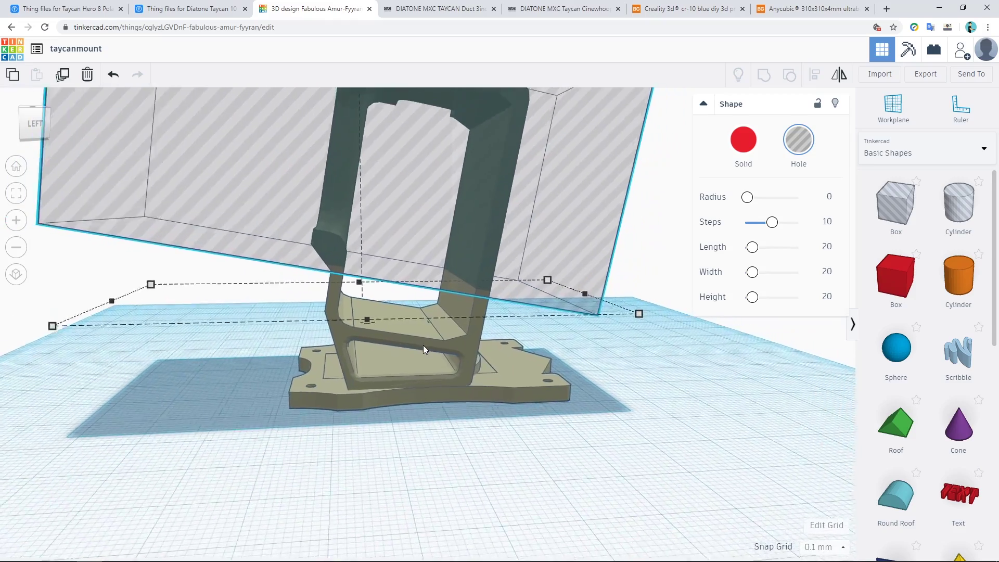
scroll(412, 346, down, 3)
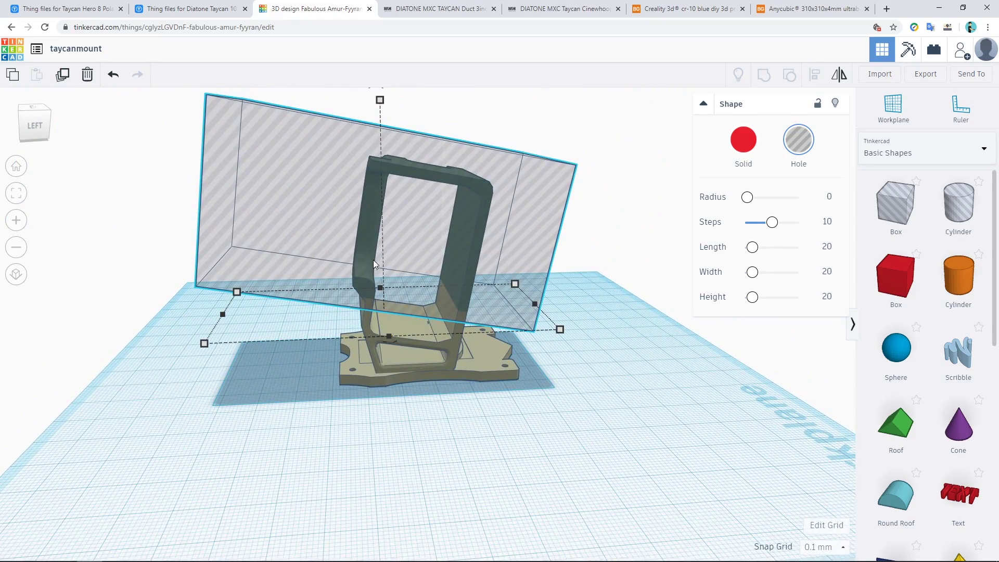
scroll(377, 234, down, 2)
drag(390, 118, 384, 128)
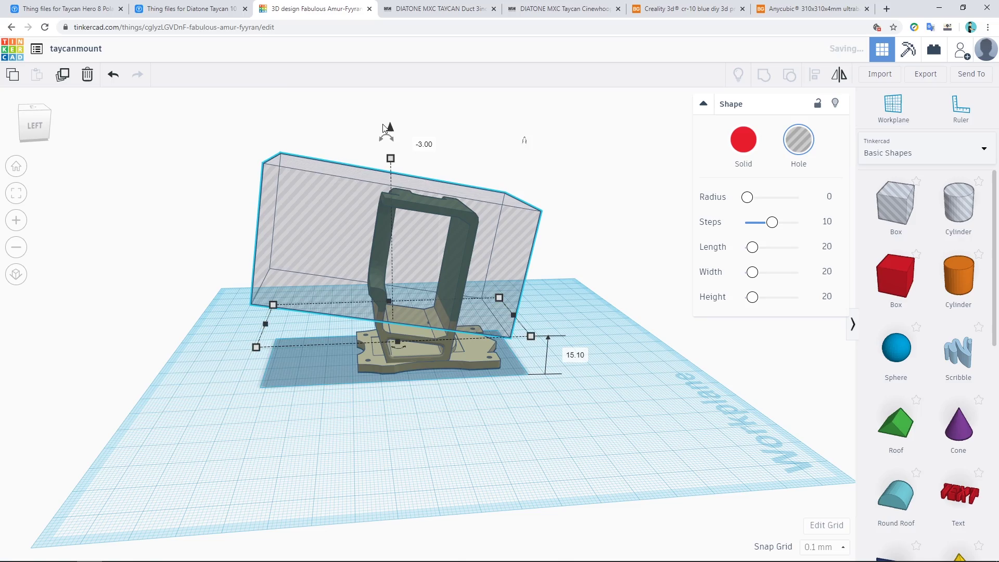
right_drag(315, 369, 382, 360)
shift+click(446, 379)
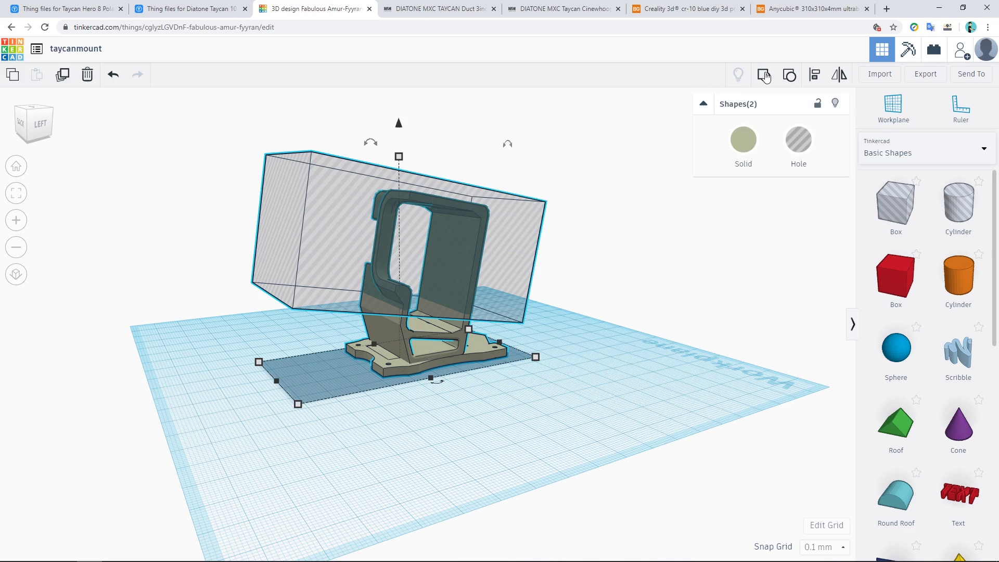
- Group the hole box with the mount to cut off the mount's top
click(765, 76)
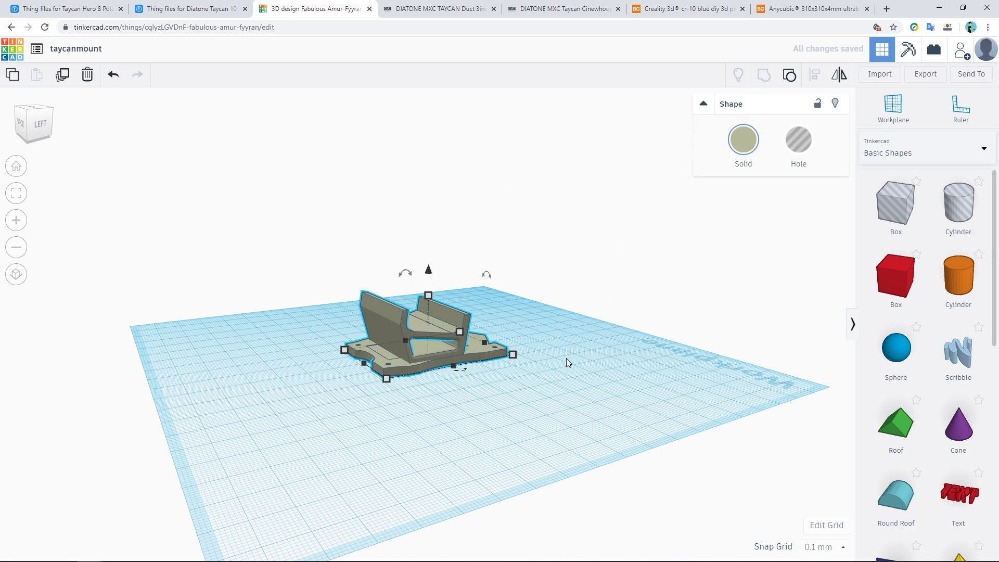
right_drag(566, 358, 379, 380)
click(379, 380)
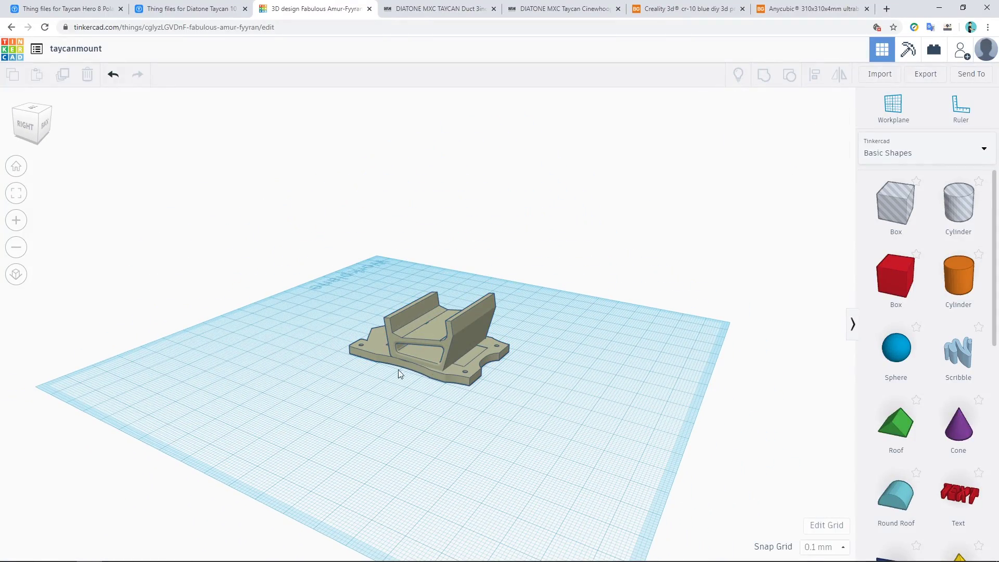
- Export the design as taycanmount.stl and open the downloaded file
click(925, 74)
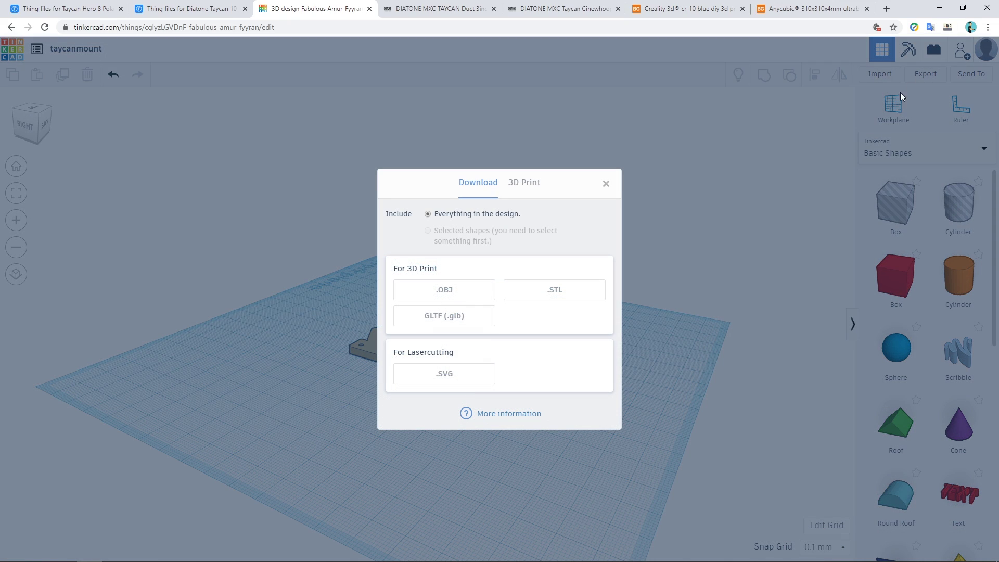
click(555, 290)
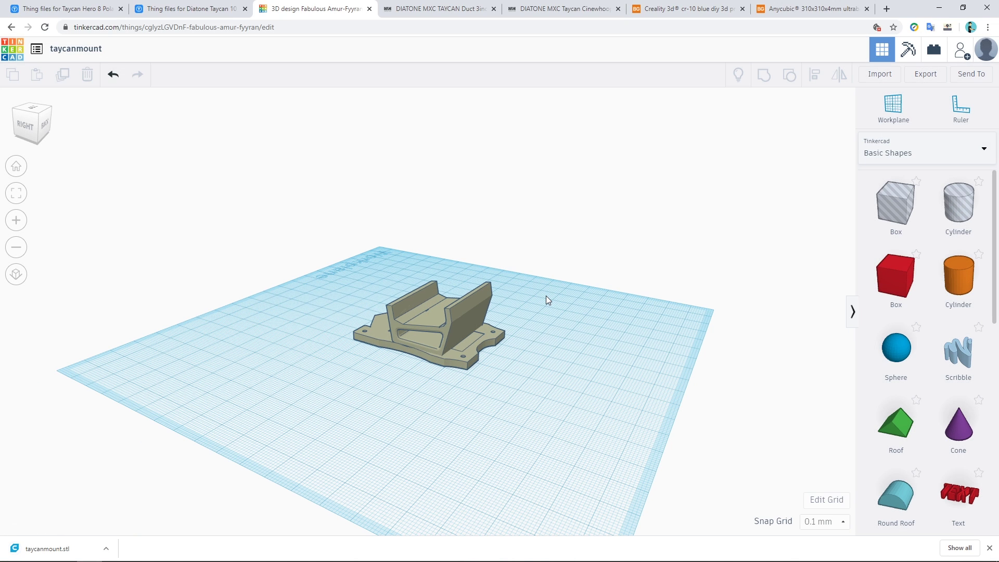
click(42, 550)
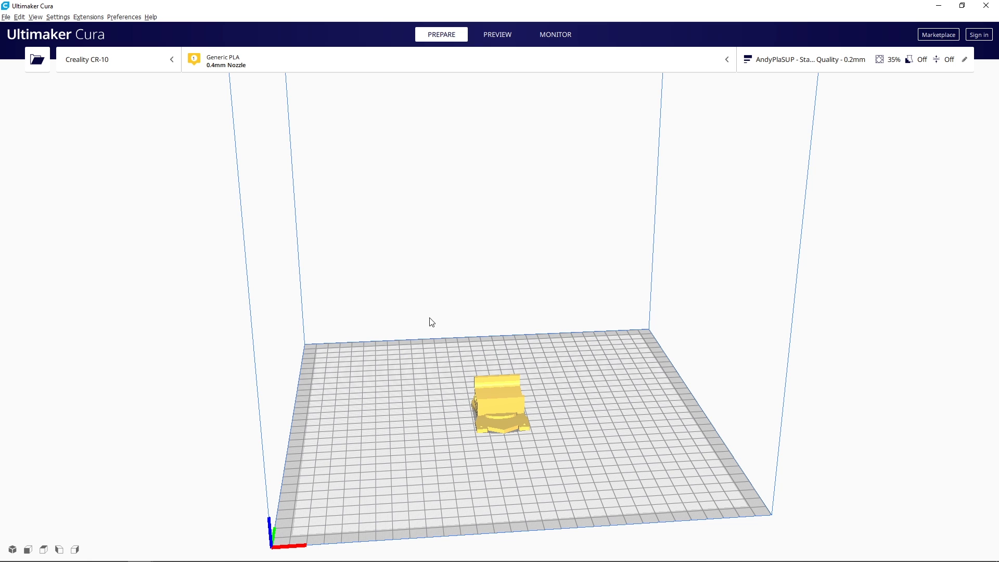
- Inspect the sliced taycanmount model on the CR-10 plate, then save the print to removable drive E:
right_drag(400, 413, 622, 421)
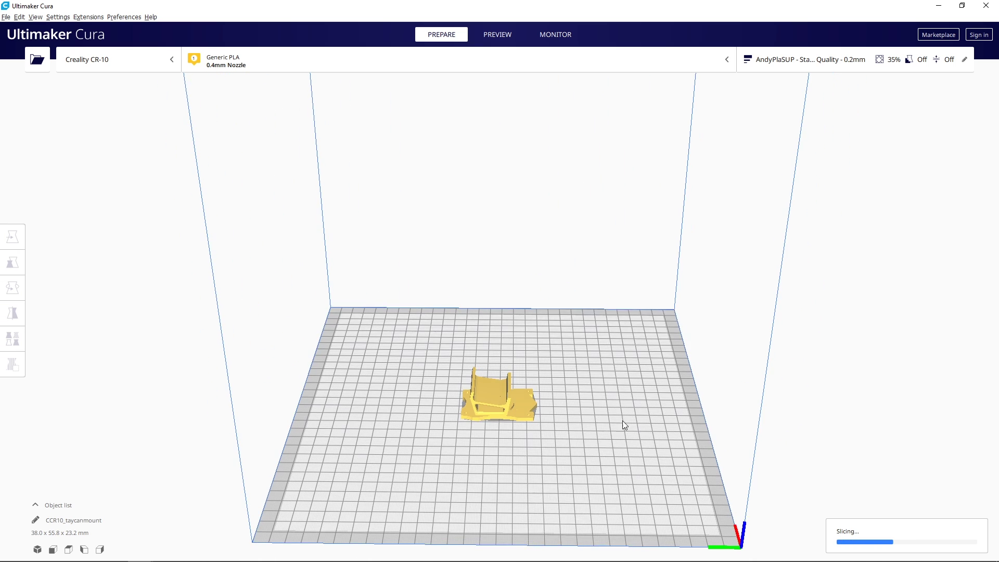
scroll(480, 423, up, 3)
right_drag(482, 424, 393, 500)
scroll(482, 463, up, 2)
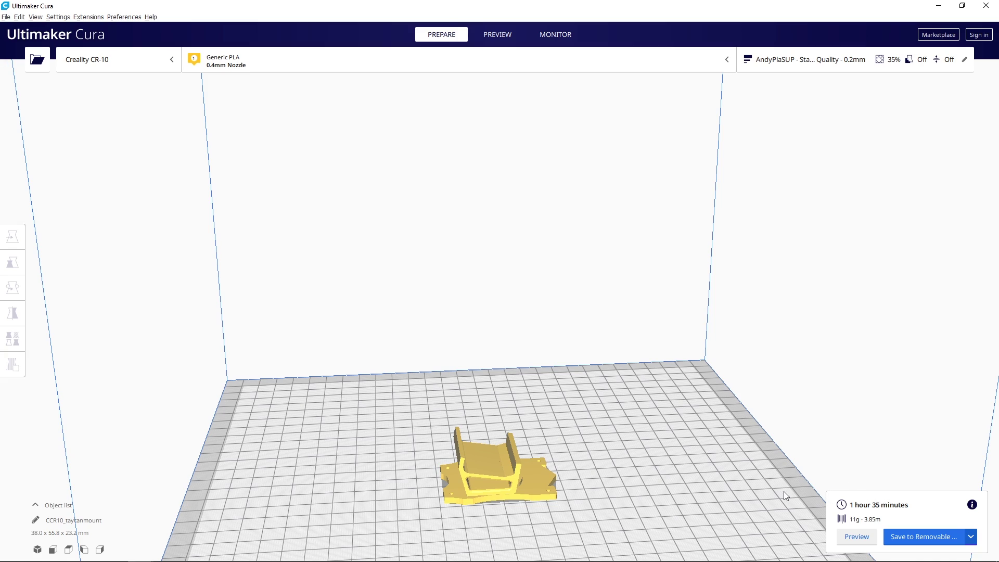
right_drag(529, 467, 589, 434)
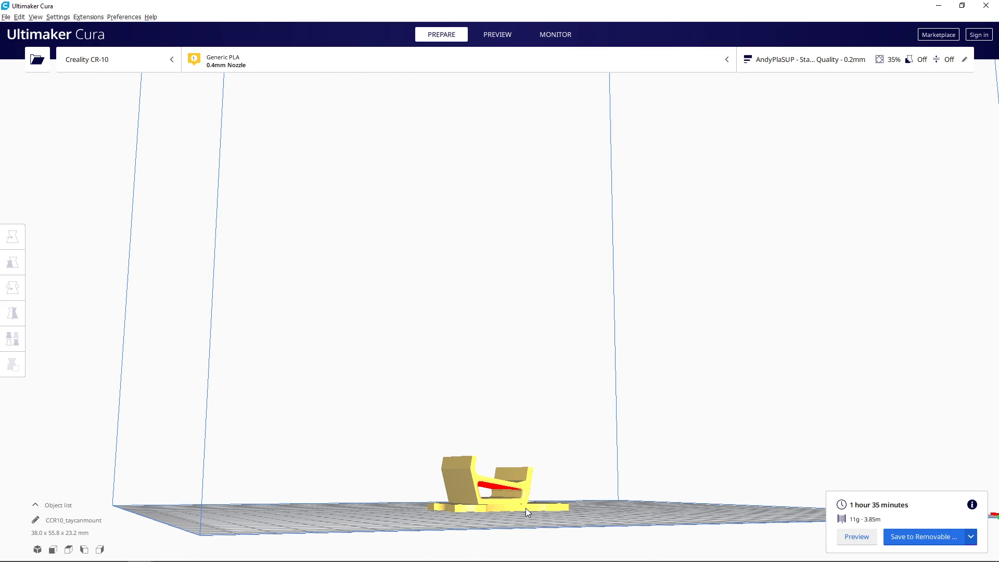
right_drag(526, 510, 487, 460)
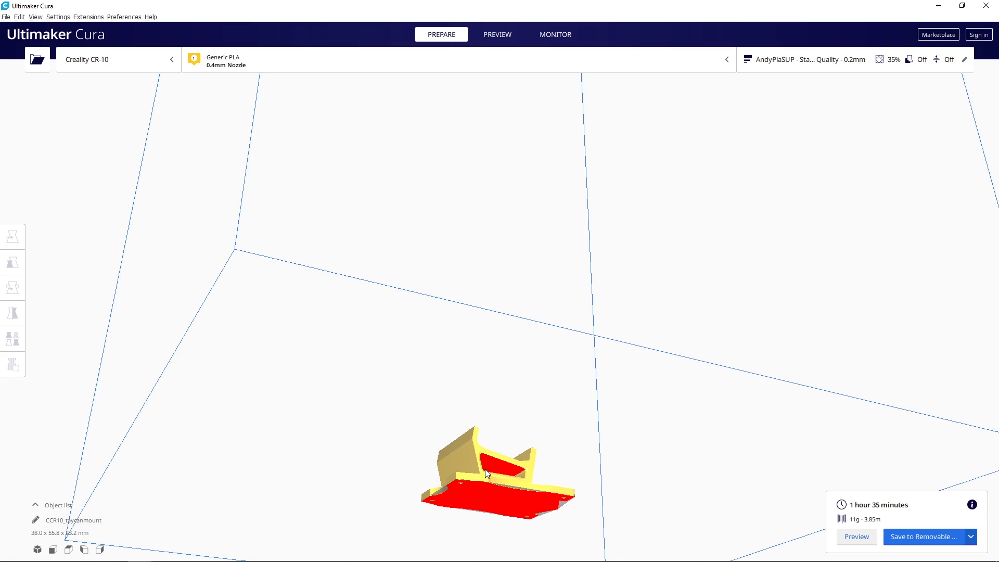
right_drag(553, 426, 536, 472)
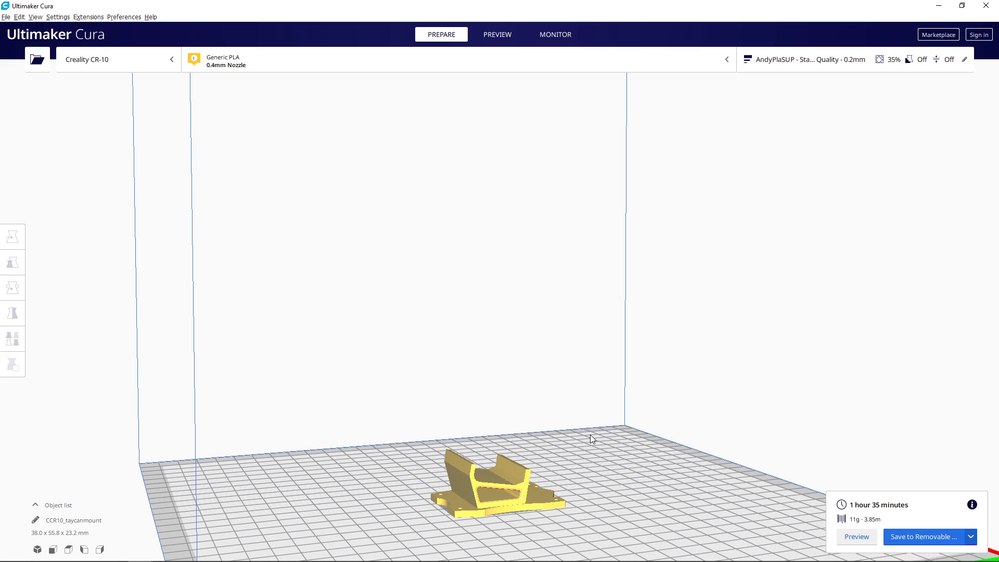
click(920, 539)
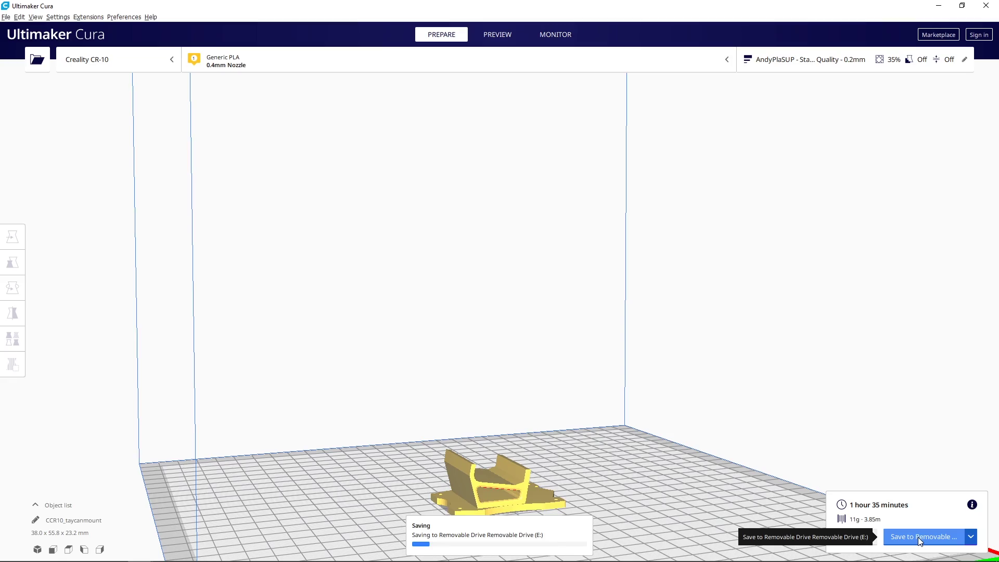